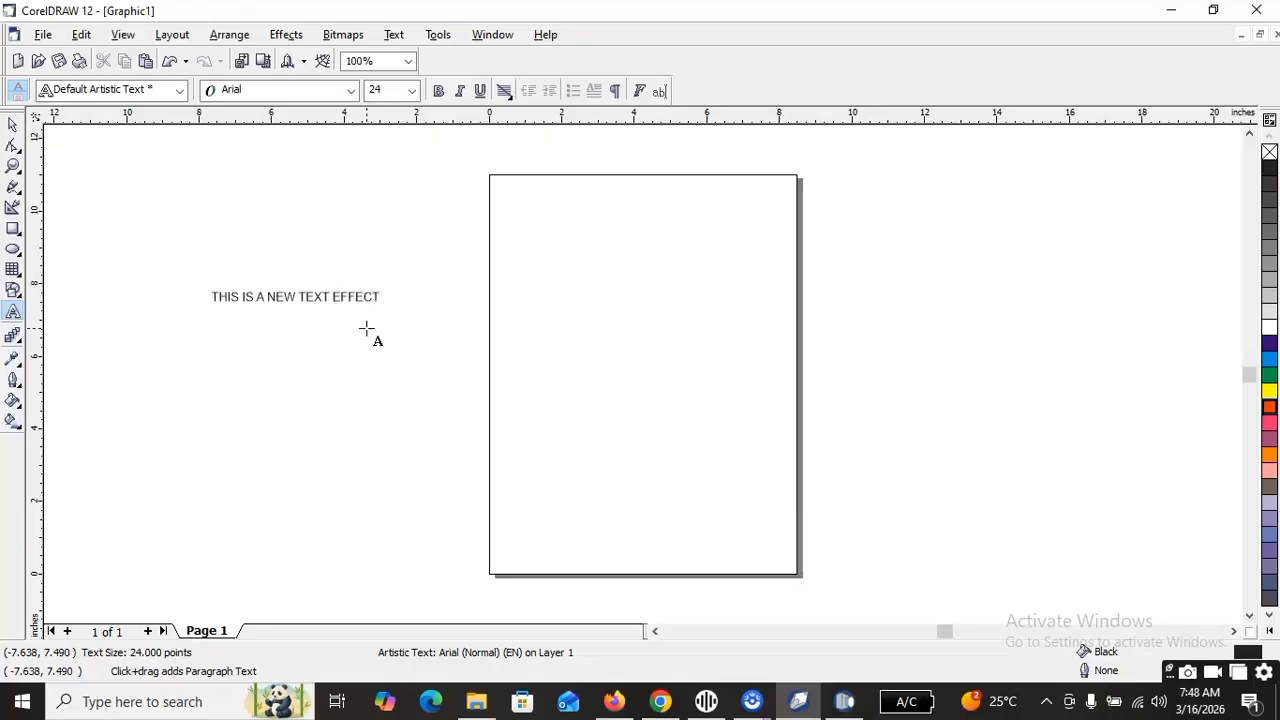
- Set the font of the text "THIS IS A NEW TEXT EFFECT" to Arial Black
{"action": "left_click", "coordinate": [13, 124]}
{"action": "left_click", "coordinate": [214, 91]}
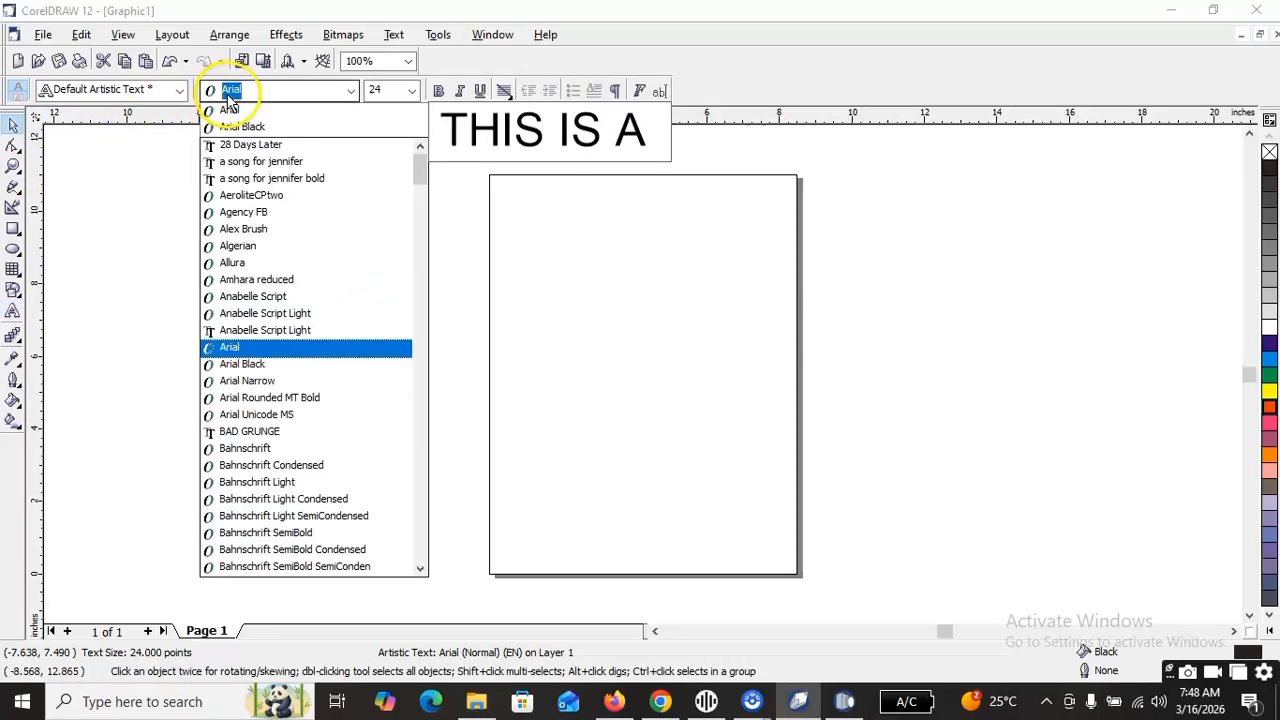
{"action": "left_click", "coordinate": [299, 116]}
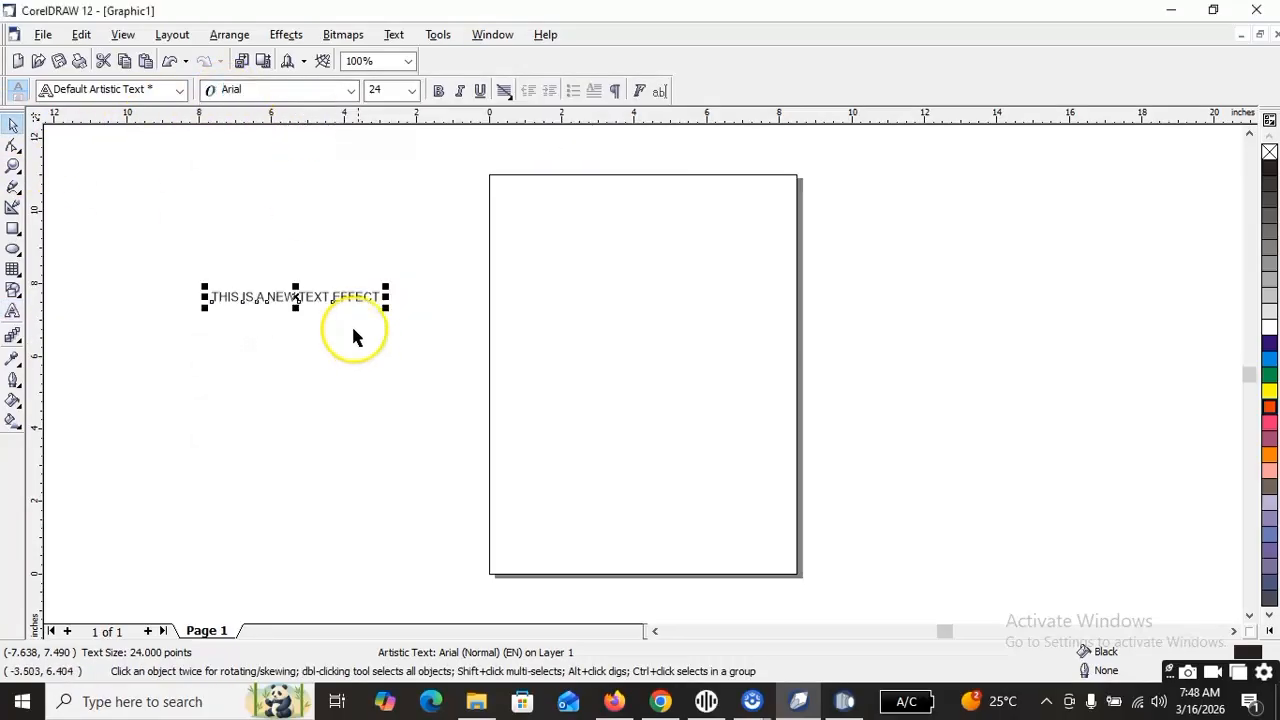
{"action": "left_click", "coordinate": [294, 92]}
{"action": "left_click", "coordinate": [297, 126]}
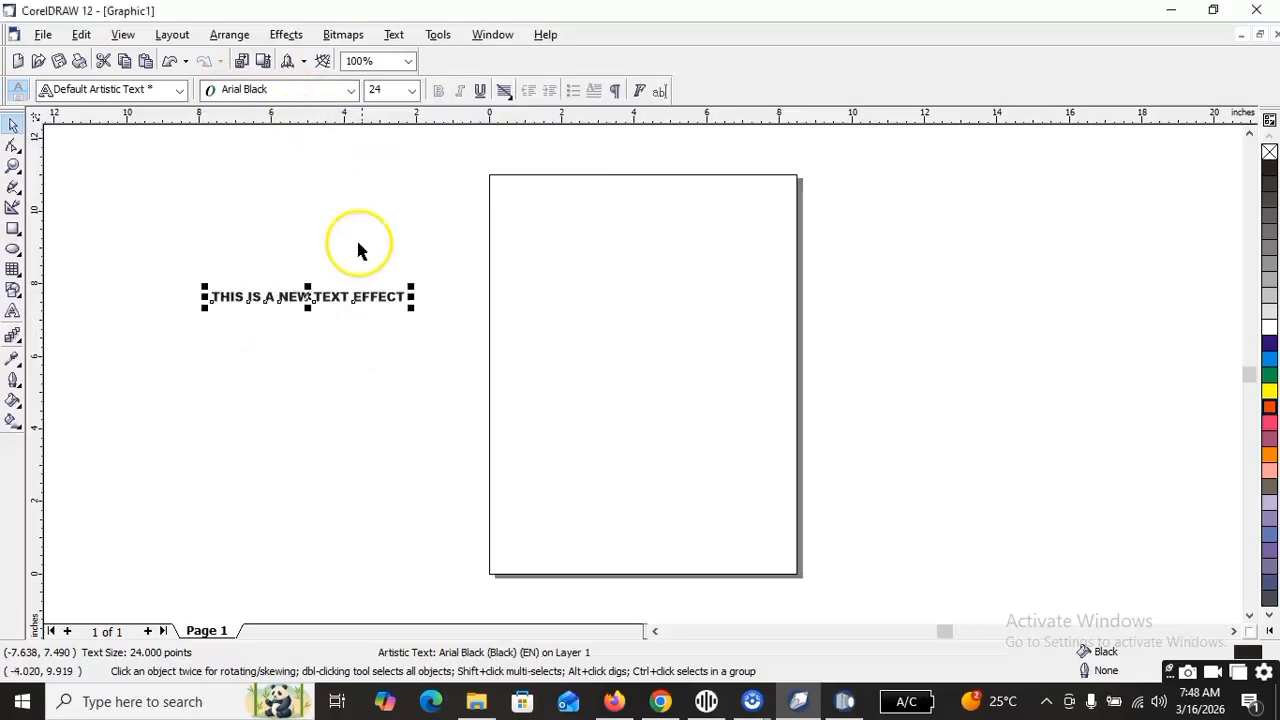
- Enlarge the text proportionally to about 46 points and move it across the upper part of the page
{"action": "left_click_drag", "start_coordinate": [410, 308], "coordinate": [580, 325]}
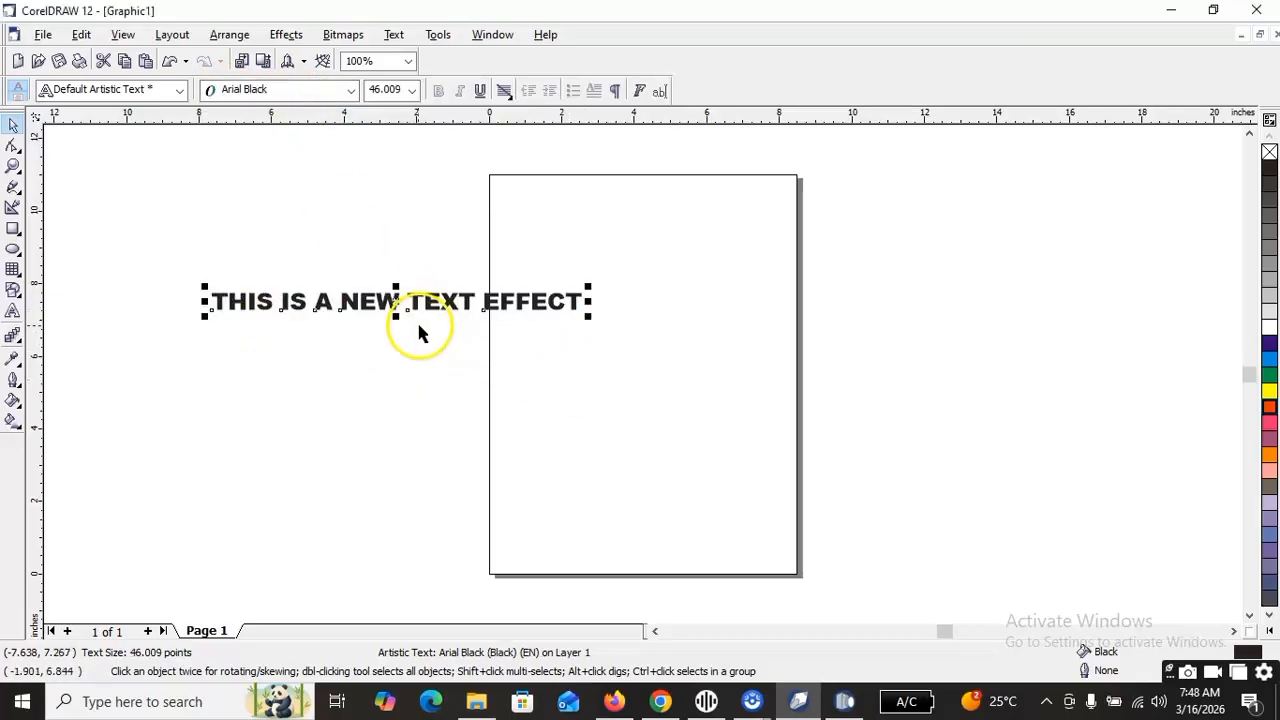
{"action": "left_click_drag", "start_coordinate": [420, 320], "coordinate": [634, 266]}
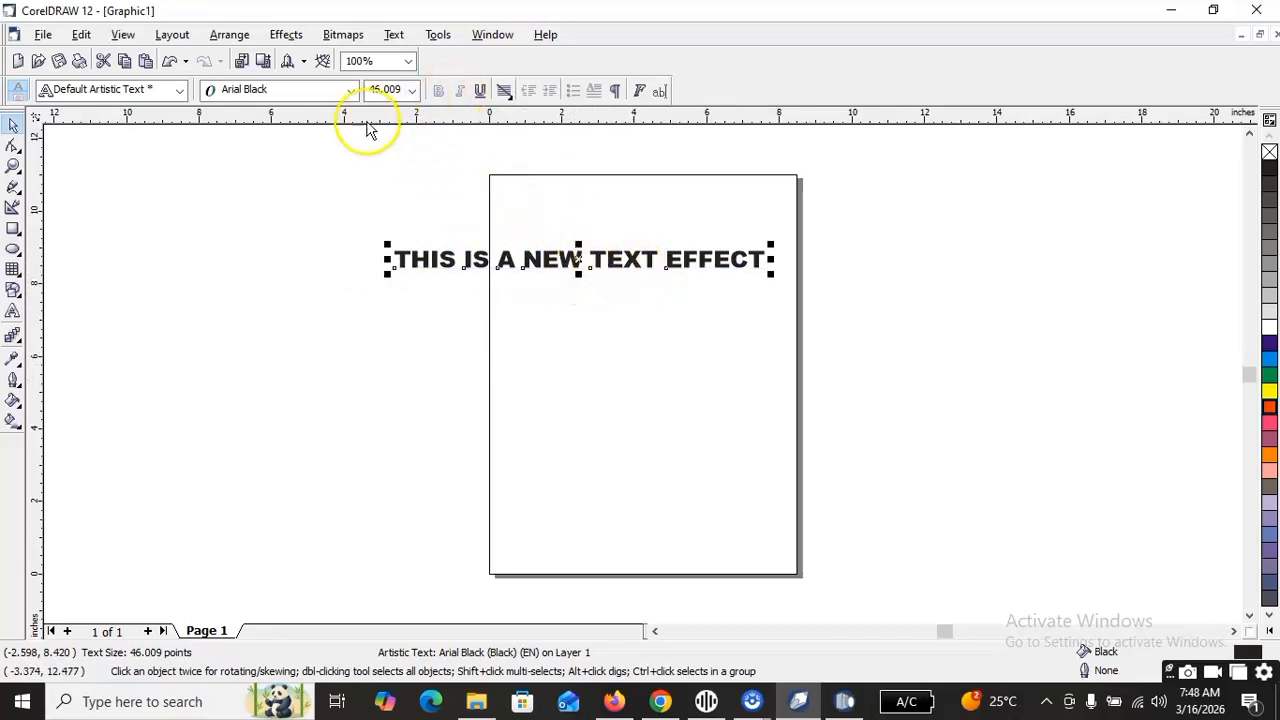
- Insert a line break before the word EFFECT so that it forms a second line of the text
{"action": "left_click", "coordinate": [12, 312]}
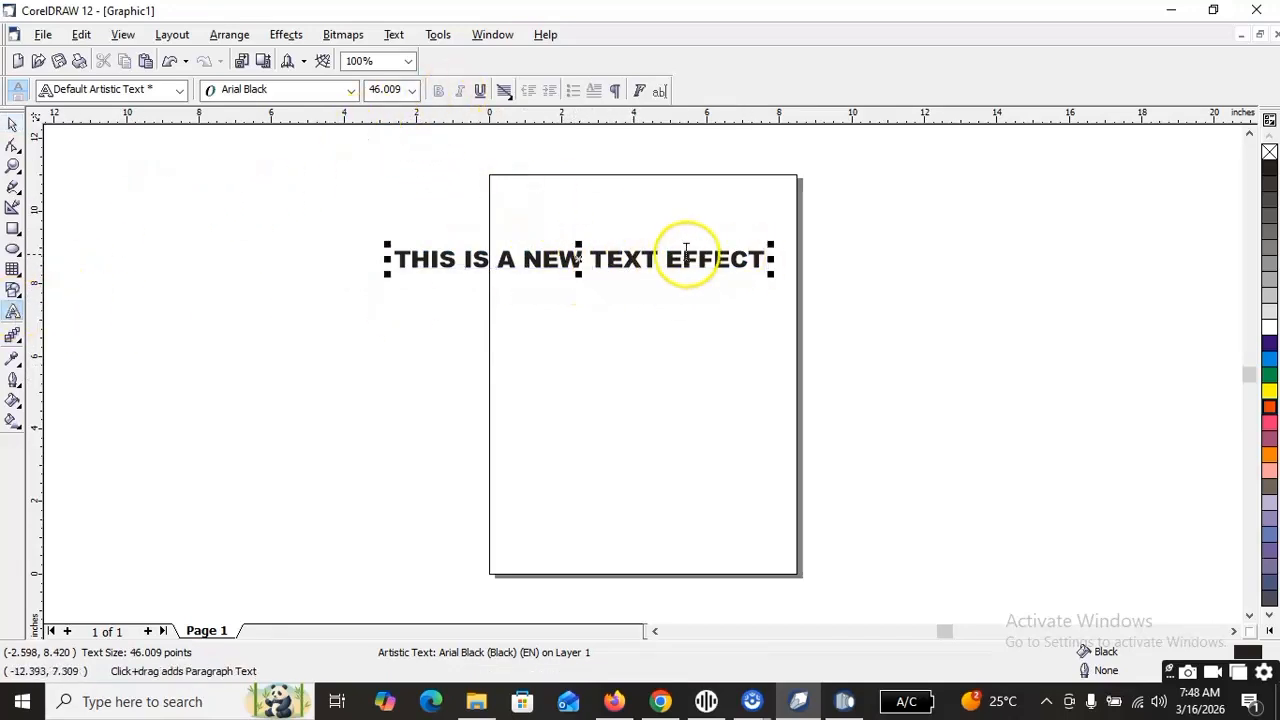
{"action": "left_click", "coordinate": [668, 259]}
{"action": "key", "text": "Return"}
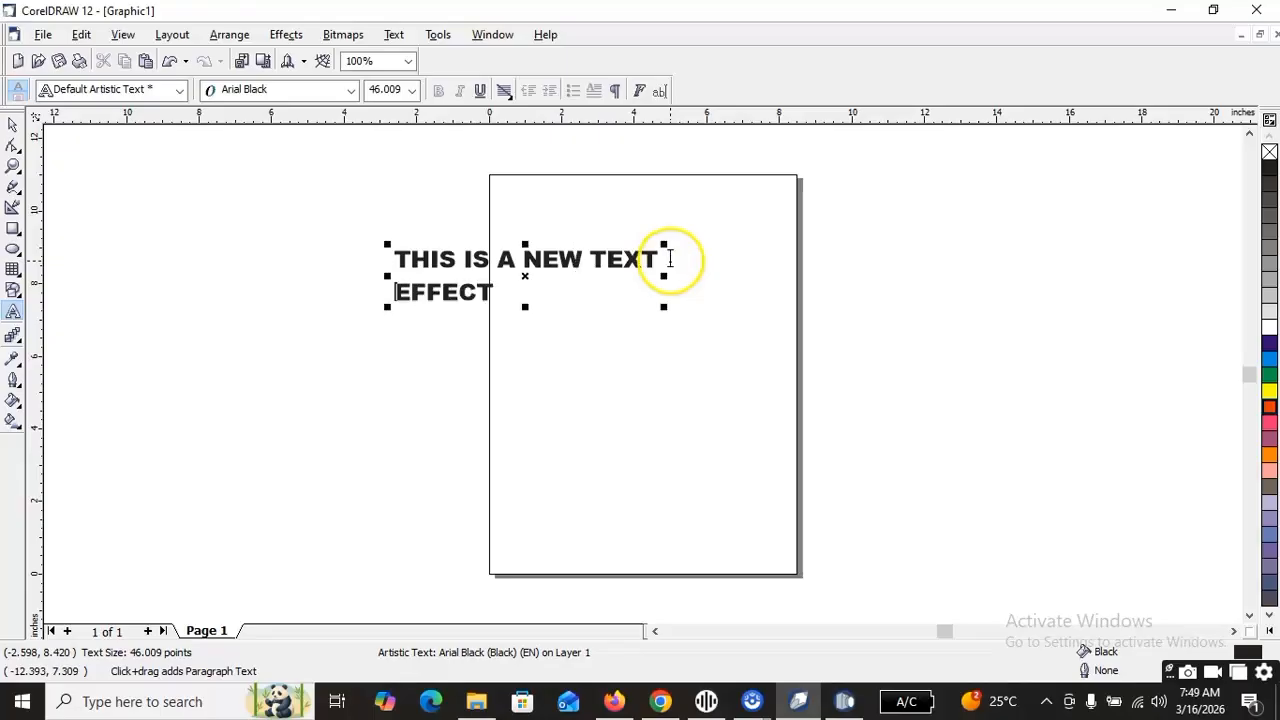
- Break the two-line artistic text apart and move the line "THIS IS A NEW TEXT" up to the page's top edge
{"action": "left_click", "coordinate": [12, 125]}
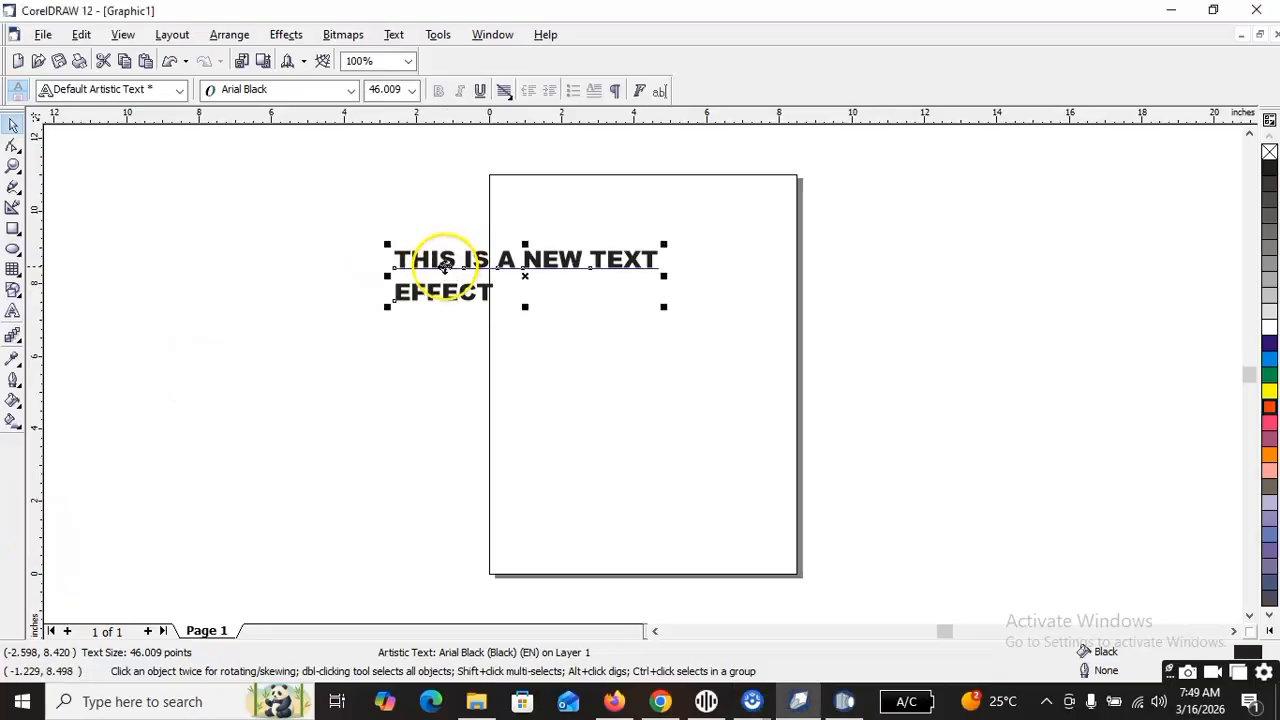
{"action": "left_click", "coordinate": [229, 34]}
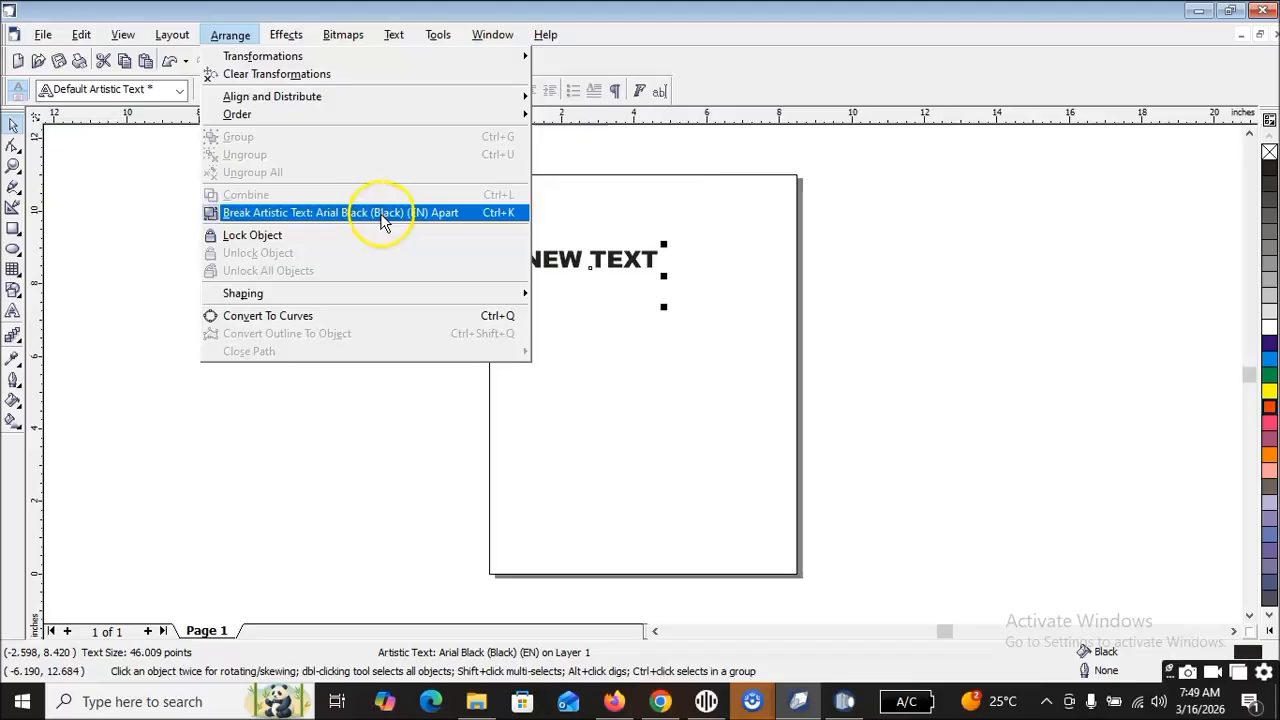
{"action": "left_click", "coordinate": [600, 477]}
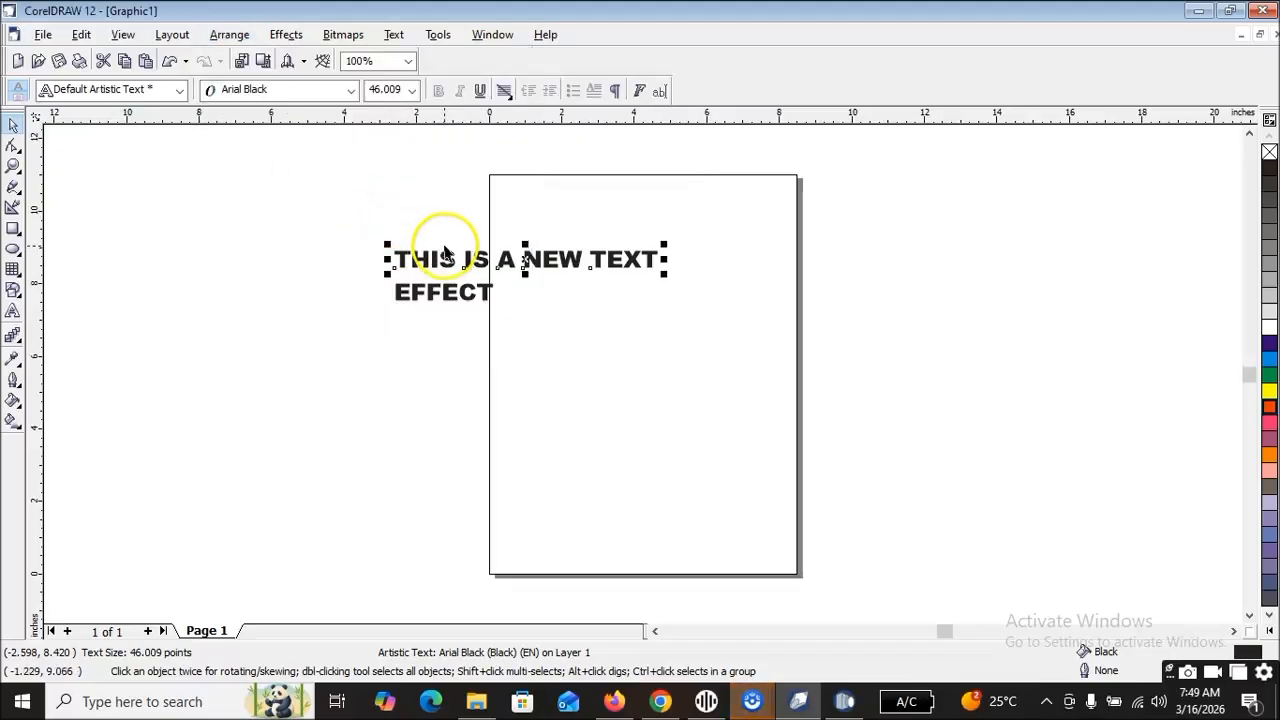
{"action": "left_click_drag", "start_coordinate": [746, 604], "coordinate": [734, 583]}
{"action": "left_click_drag", "start_coordinate": [432, 255], "coordinate": [411, 183]}
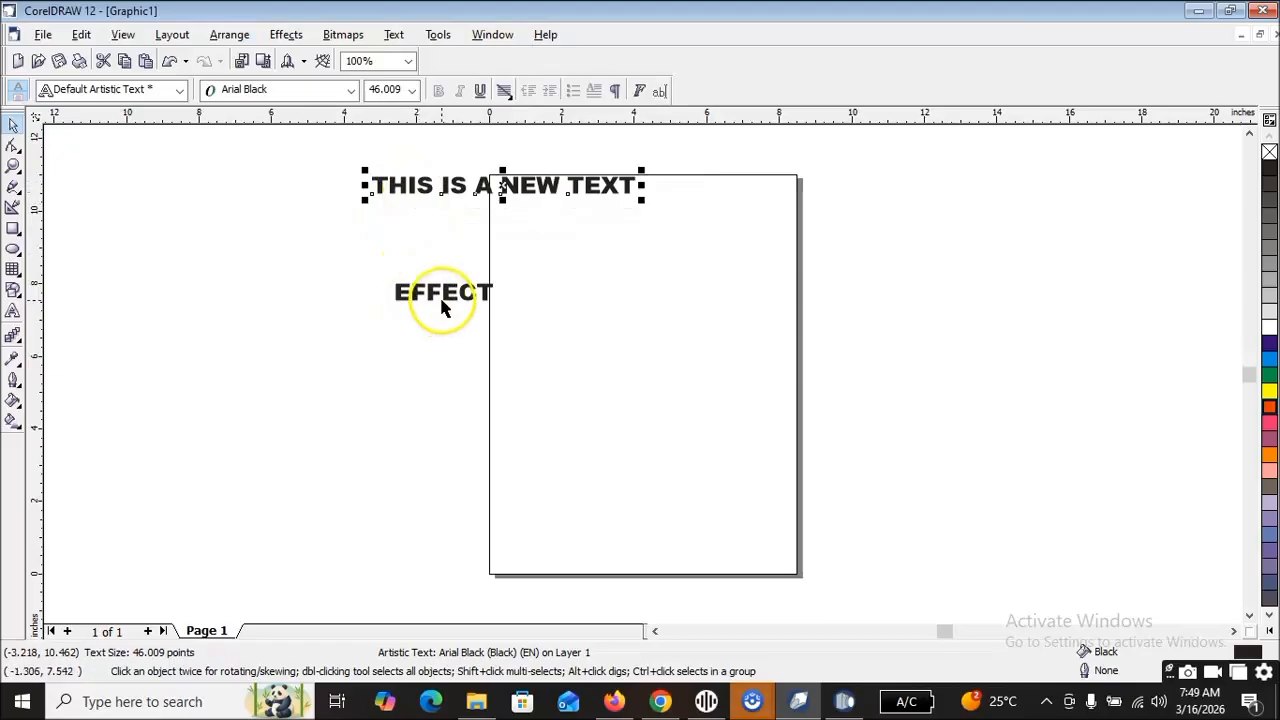
- Enlarge the word EFFECT to about 329 points and place it across the page below the first line
{"action": "left_click", "coordinate": [440, 295]}
{"action": "left_click_drag", "start_coordinate": [440, 295], "coordinate": [611, 380]}
{"action": "left_click_drag", "start_coordinate": [471, 314], "coordinate": [483, 294]}
{"action": "left_click_drag", "start_coordinate": [608, 329], "coordinate": [928, 432]}
{"action": "left_click_drag", "start_coordinate": [329, 374], "coordinate": [215, 398]}
{"action": "left_click_drag", "start_coordinate": [466, 320], "coordinate": [513, 333]}
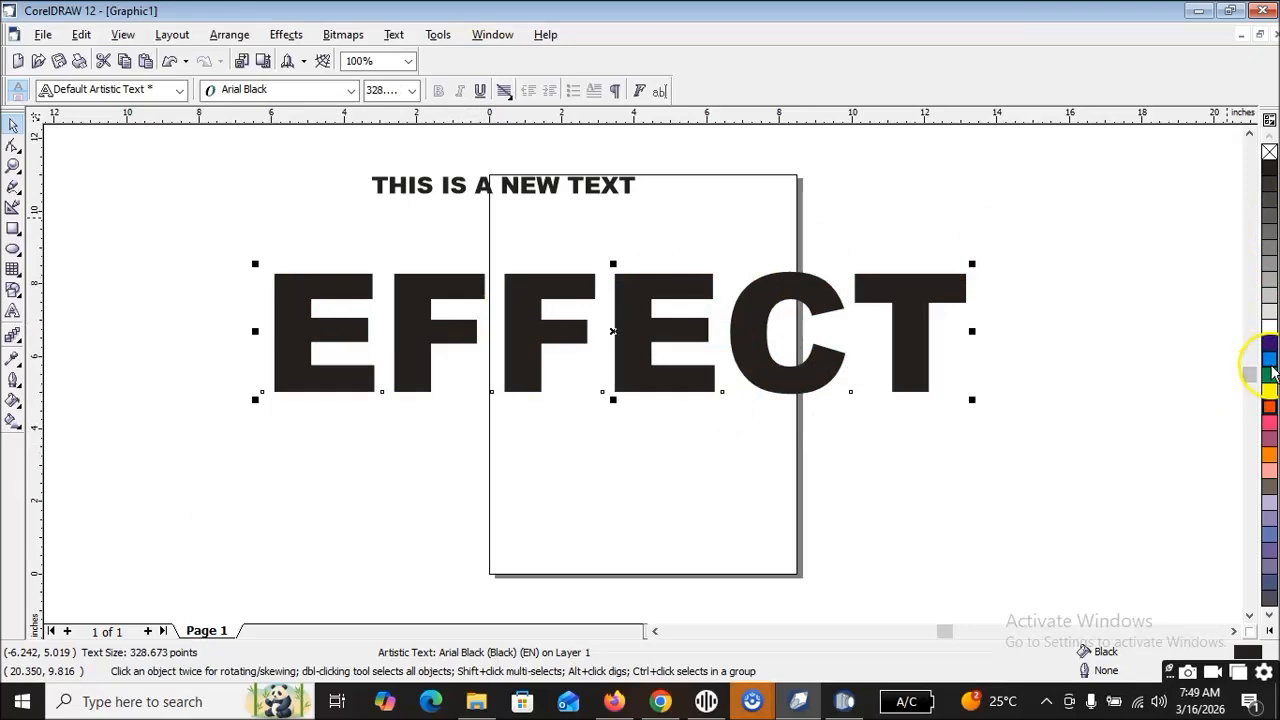
- Fill the word EFFECT with Blue and shift it slightly to the right
{"action": "left_click", "coordinate": [1270, 368]}
{"action": "left_click", "coordinate": [1270, 345]}
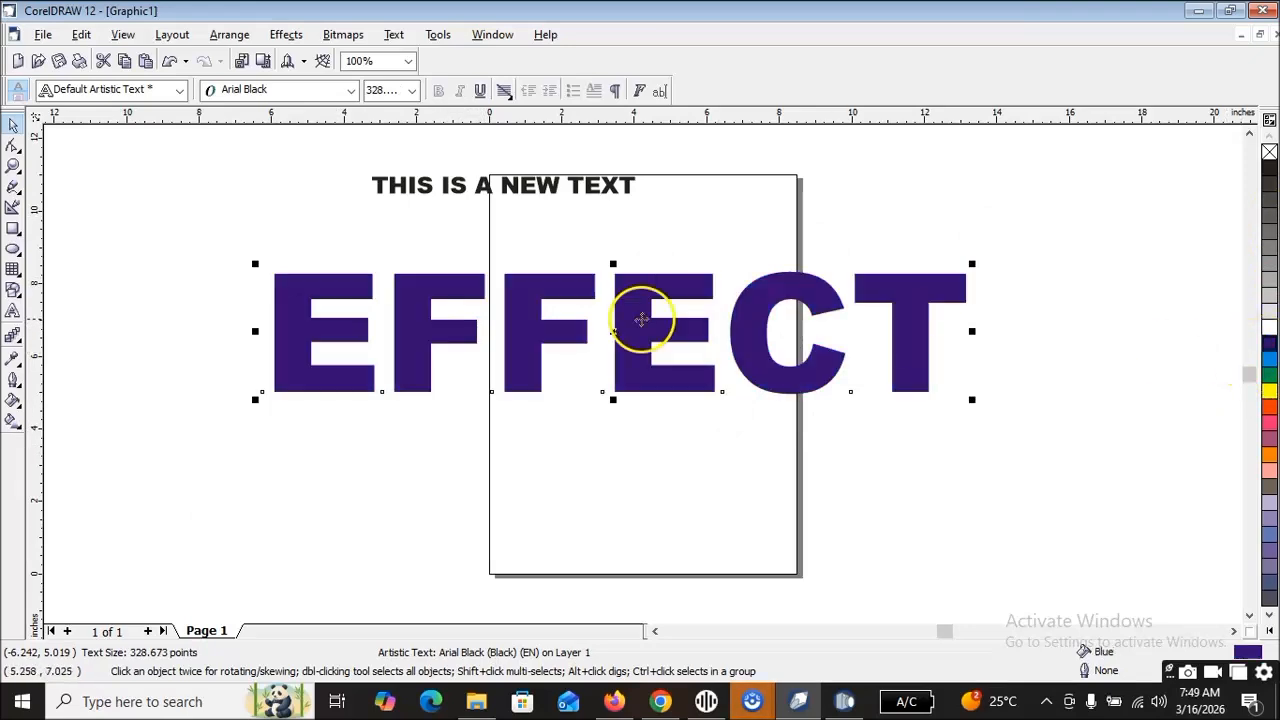
{"action": "left_click_drag", "start_coordinate": [547, 337], "coordinate": [563, 338]}
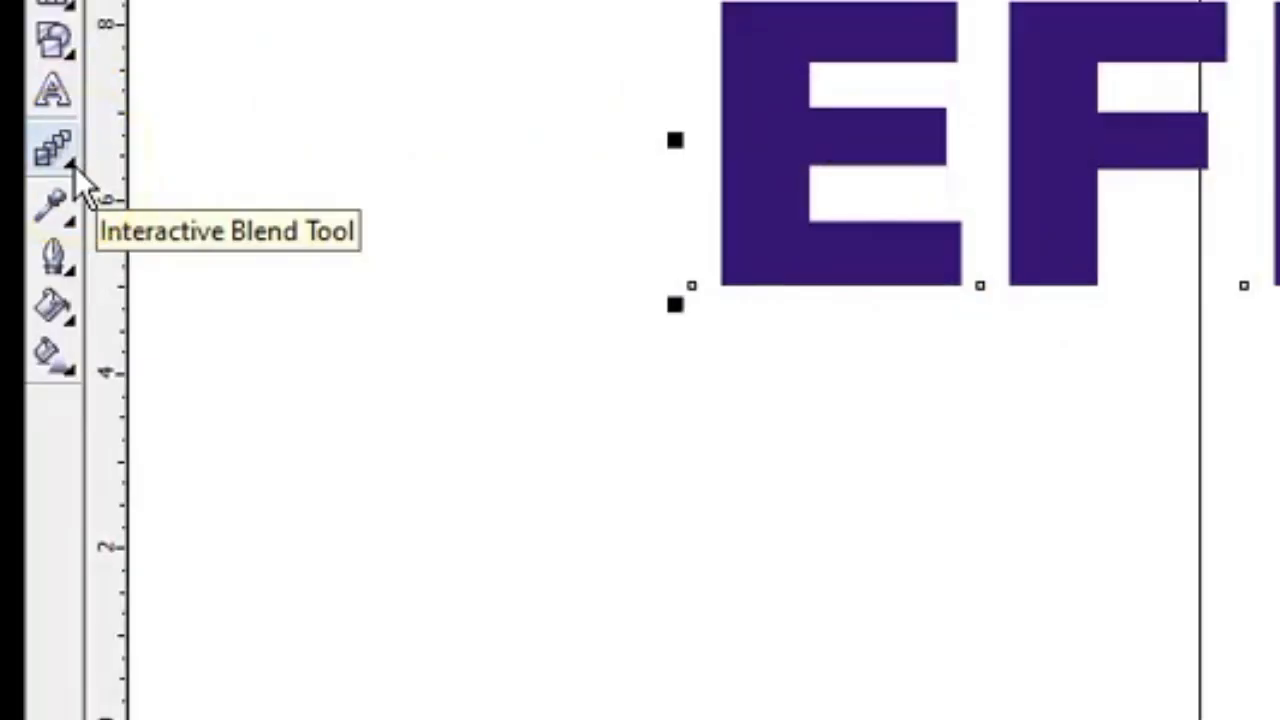
- Extrude the word EFFECT toward the lower left with a depth of 20 and the vanishing point at about -9.08, -4.64 inches
{"action": "left_click", "coordinate": [72, 167]}
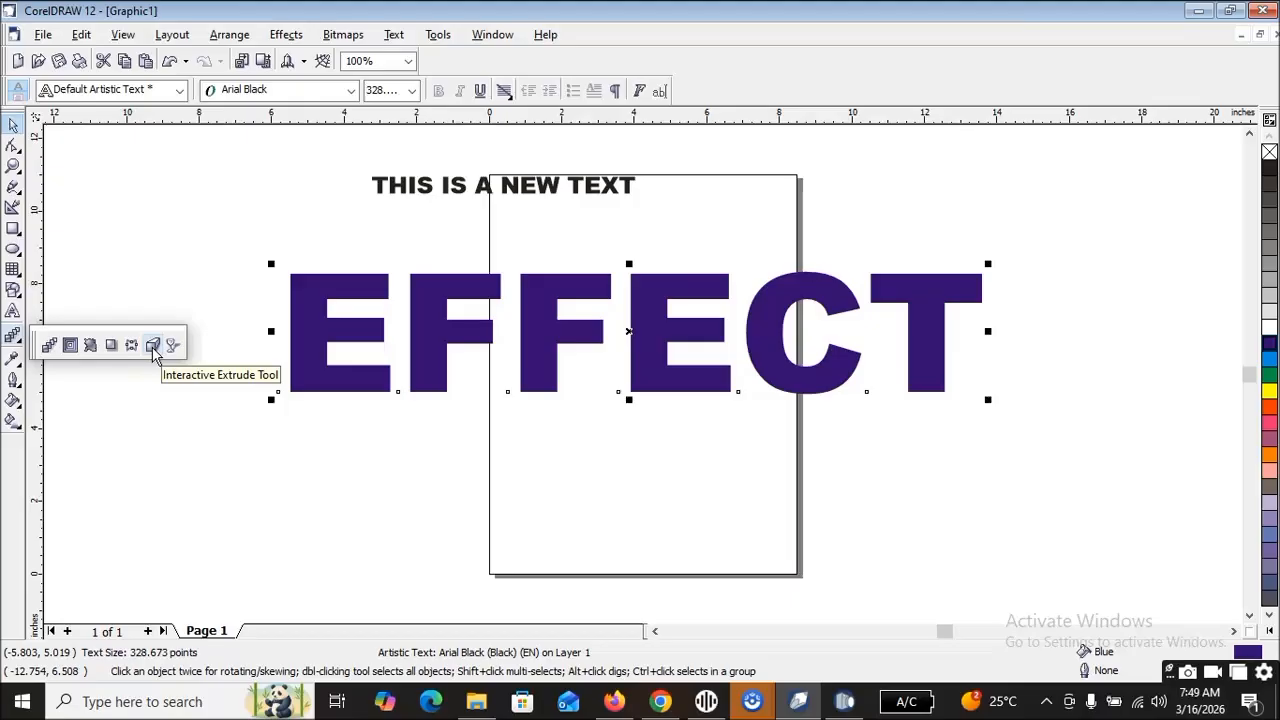
{"action": "left_click", "coordinate": [153, 348]}
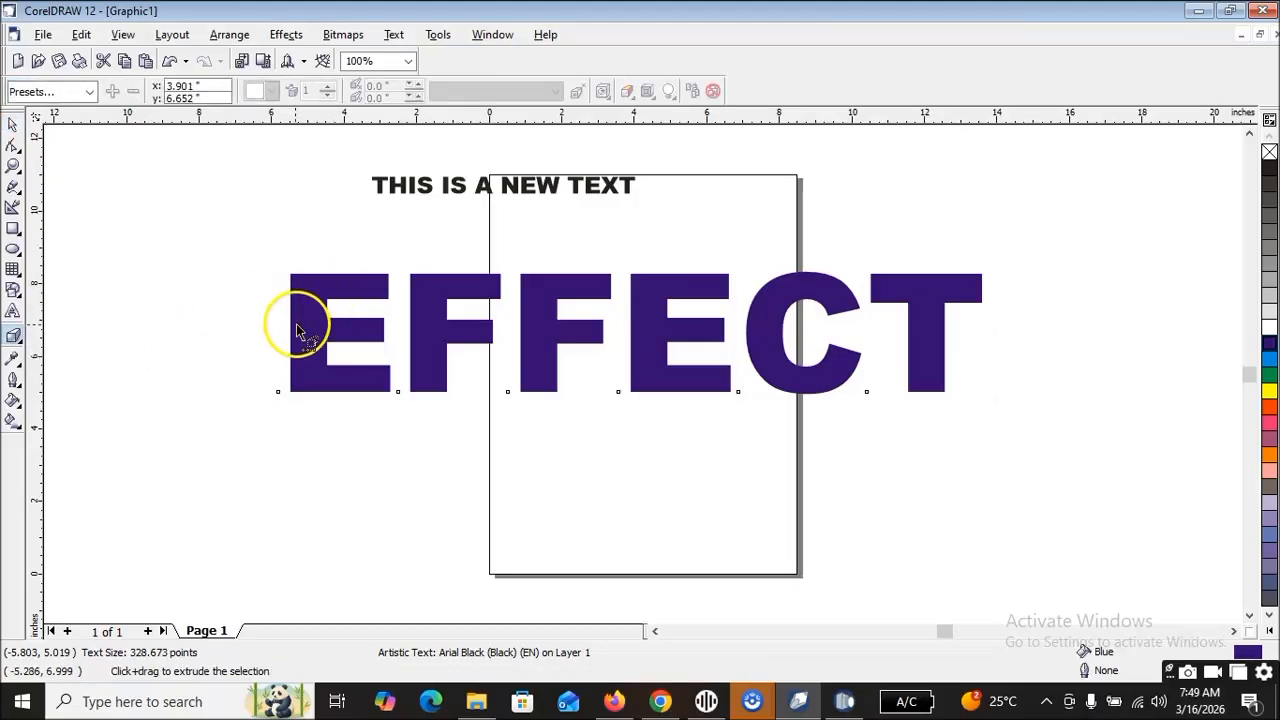
{"action": "left_click_drag", "start_coordinate": [308, 338], "coordinate": [305, 500]}
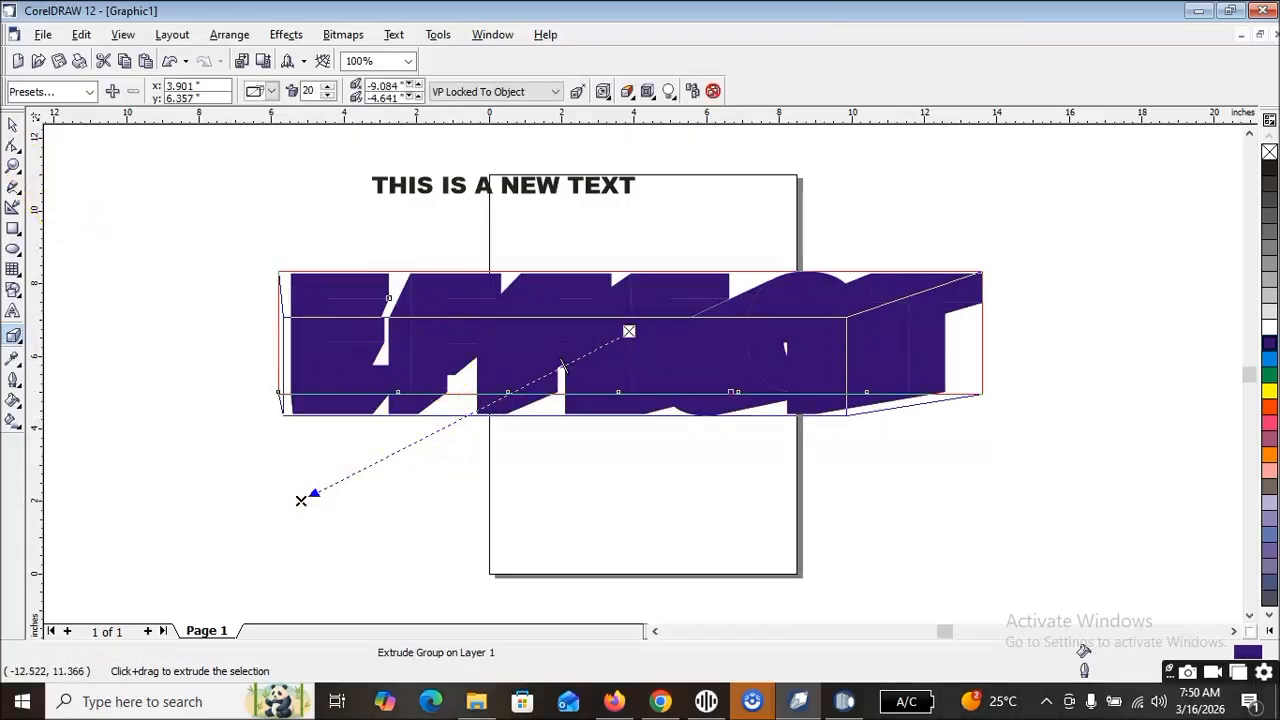
{"action": "left_click", "coordinate": [13, 123]}
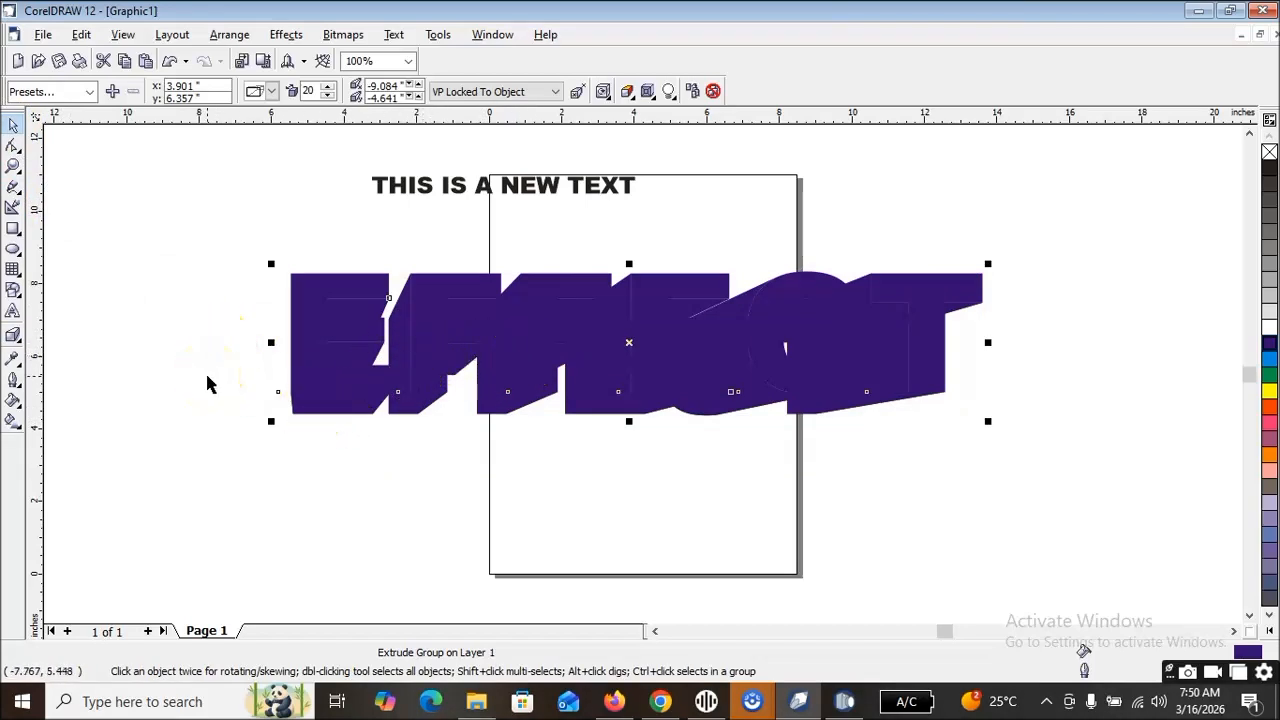
- Open the outline pen settings for the extruded EFFECT and set a 2.0 pt width and white color
{"action": "left_click", "coordinate": [15, 388]}
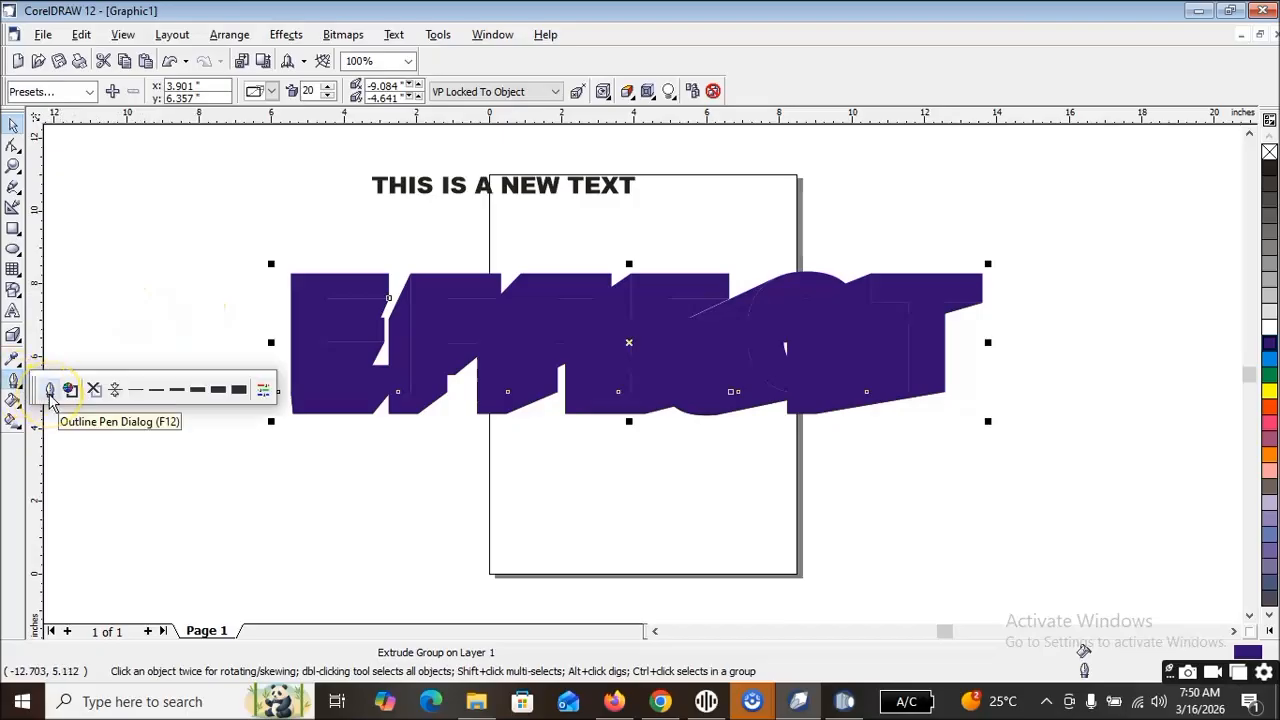
{"action": "left_click", "coordinate": [50, 392]}
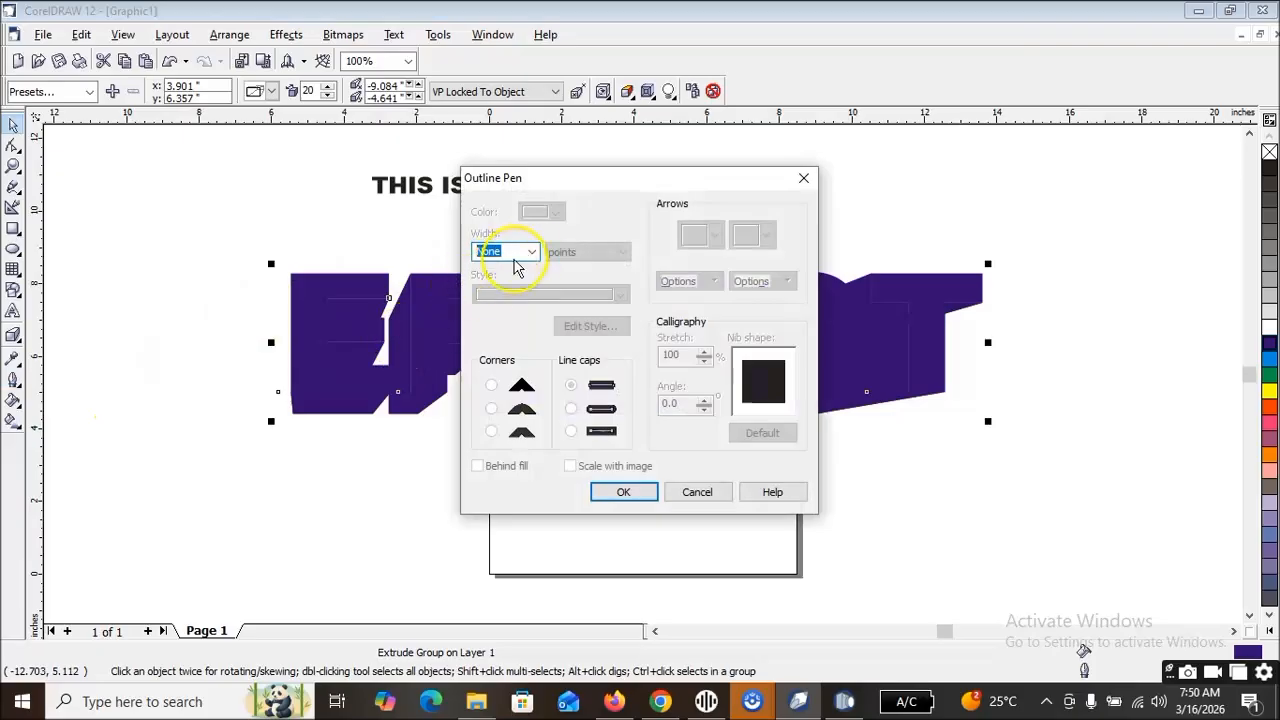
{"action": "left_click", "coordinate": [533, 255]}
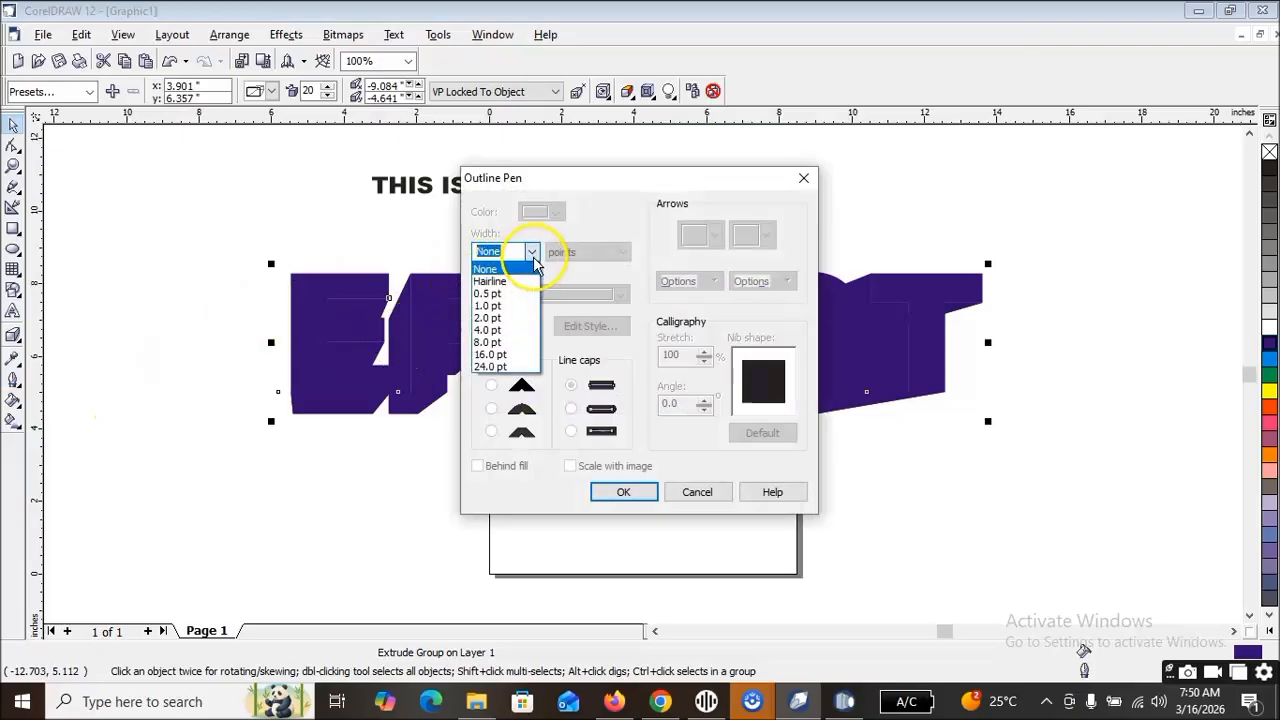
{"action": "left_click", "coordinate": [518, 318]}
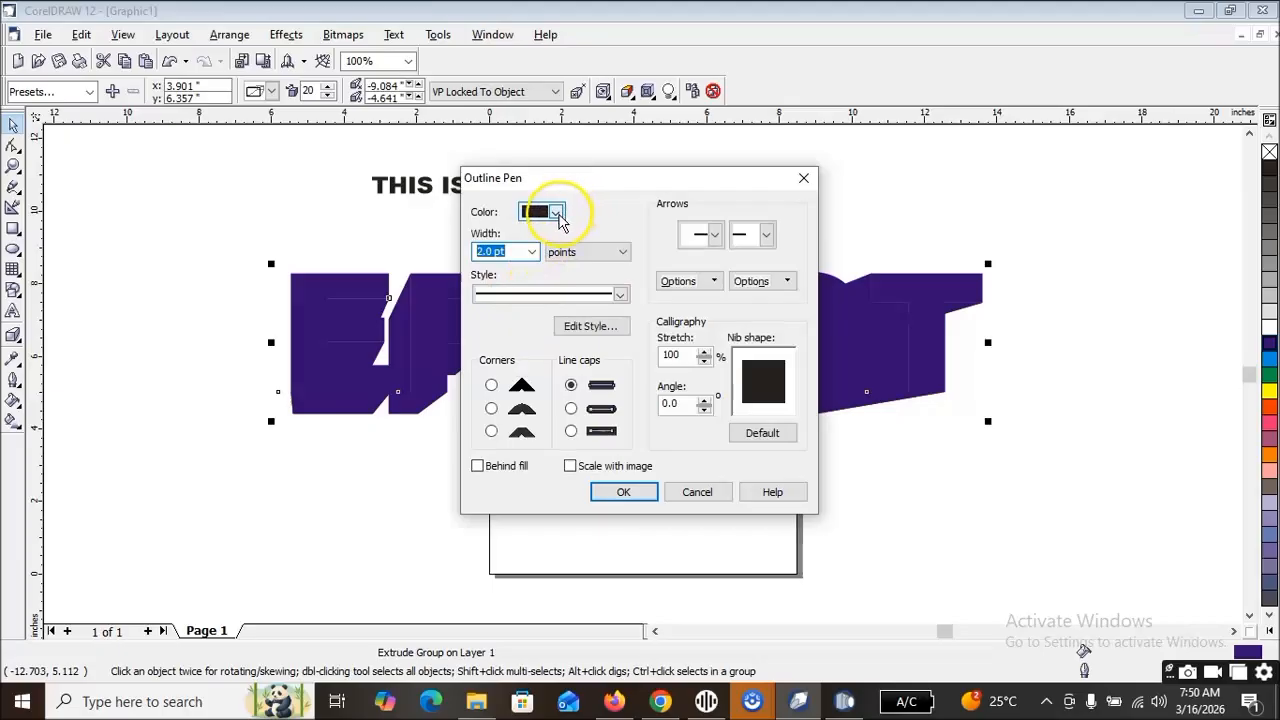
{"action": "left_click", "coordinate": [556, 212]}
{"action": "left_click", "coordinate": [580, 247]}
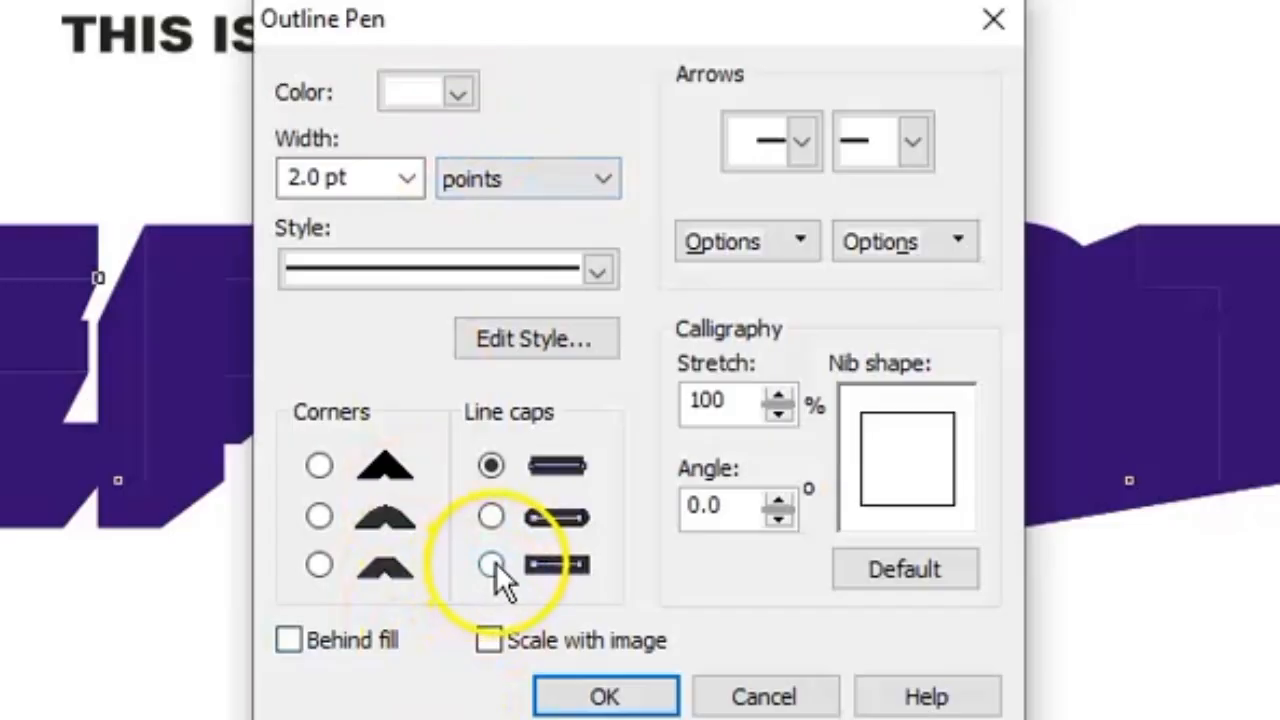
- Give the outline extended square line caps and beveled corners, enable Behind fill and Scale with image, and apply it
{"action": "left_click", "coordinate": [495, 564]}
{"action": "left_click", "coordinate": [319, 566]}
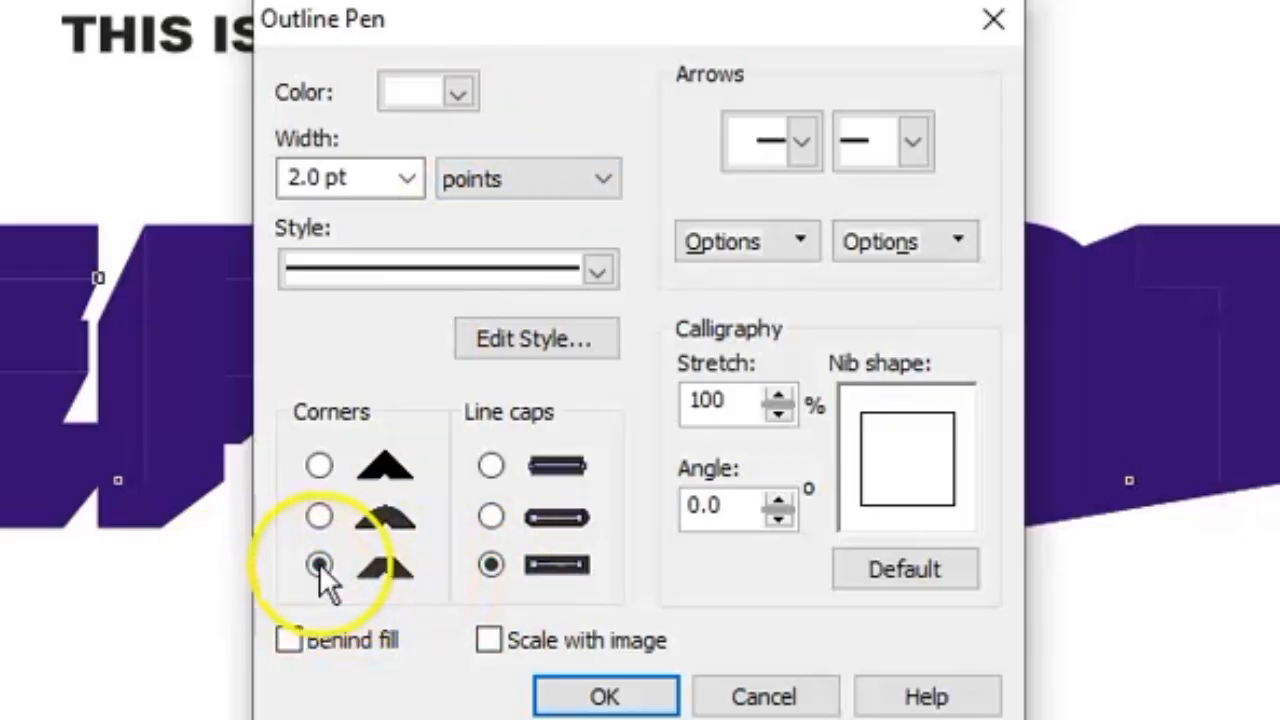
{"action": "left_click", "coordinate": [290, 641]}
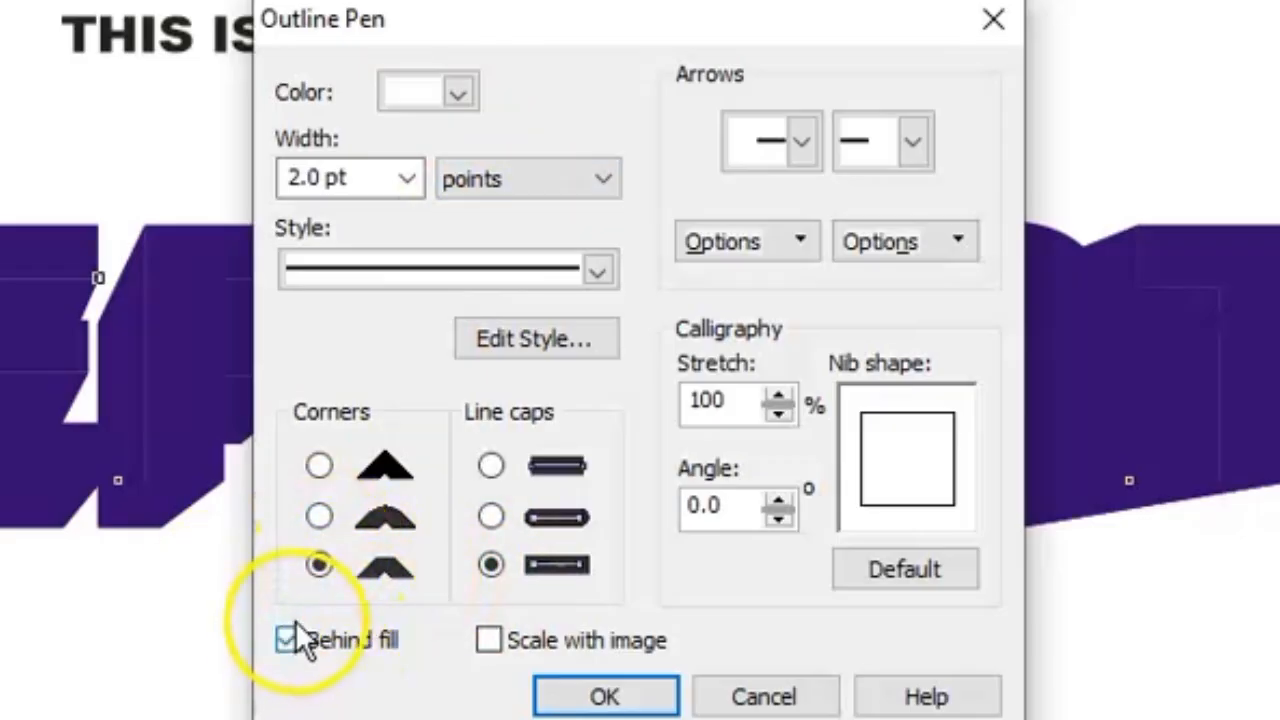
{"action": "left_click", "coordinate": [489, 640]}
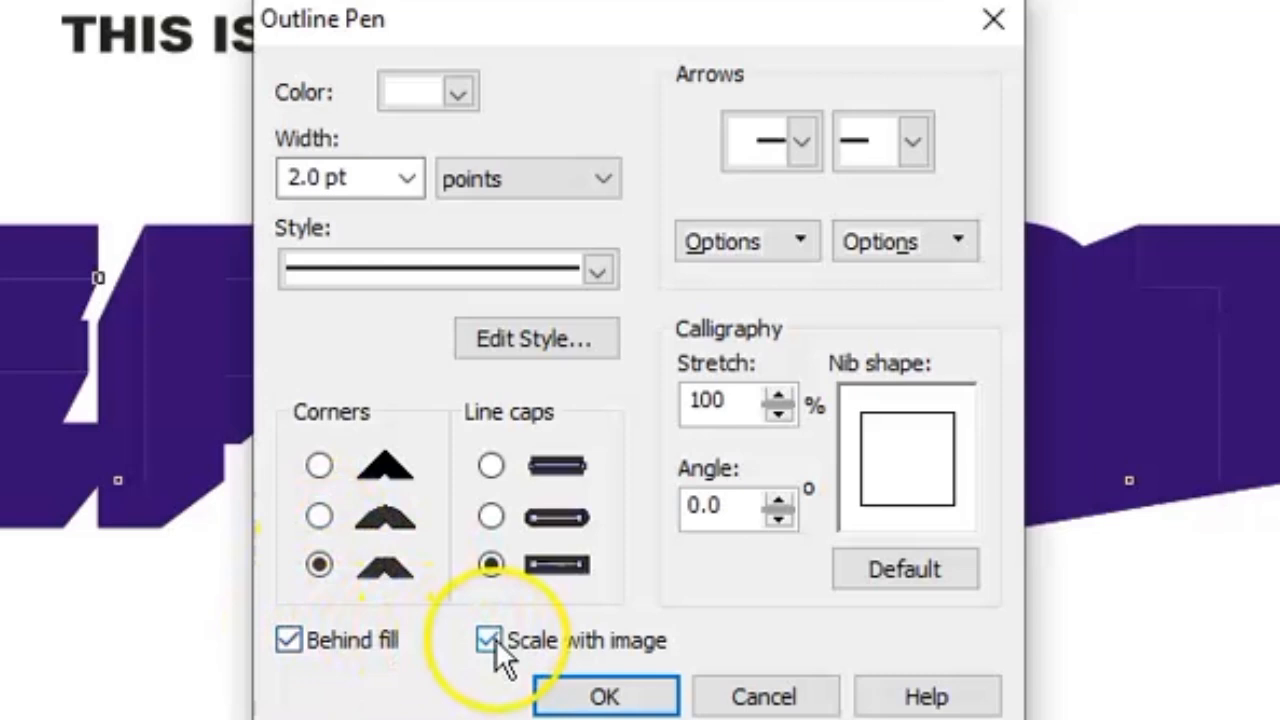
{"action": "left_click", "coordinate": [491, 565]}
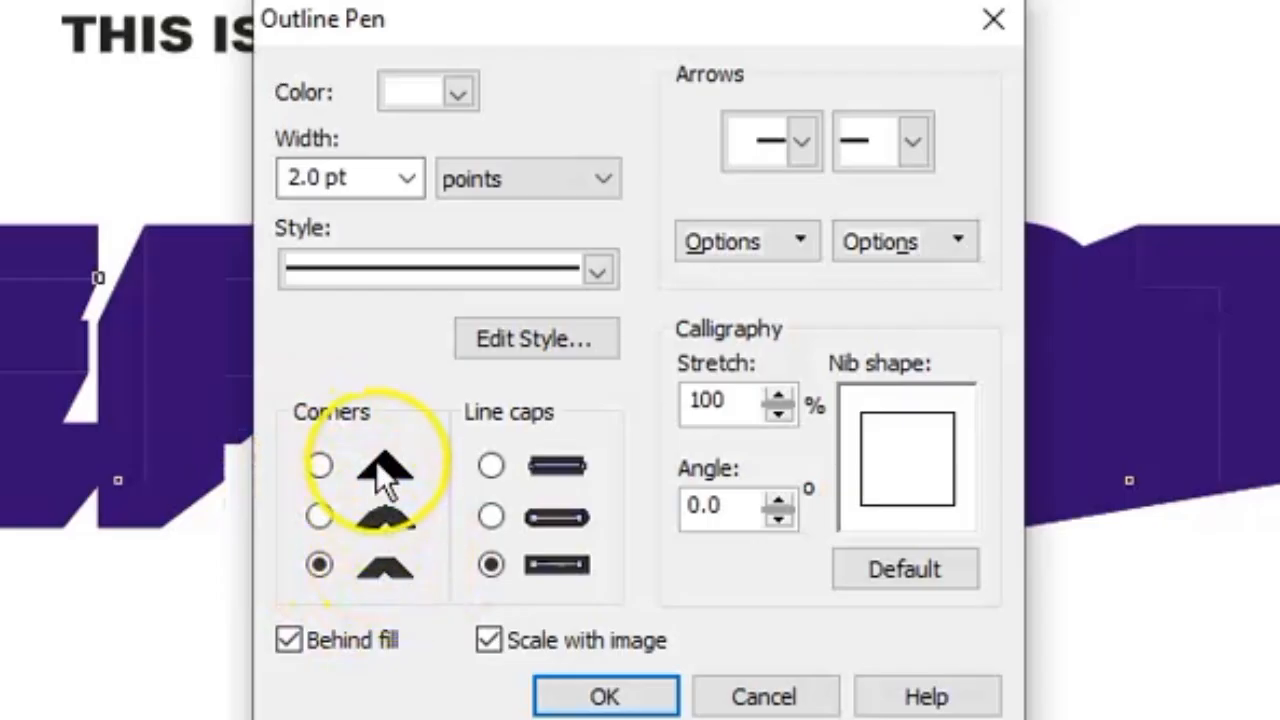
{"action": "left_click", "coordinate": [329, 519]}
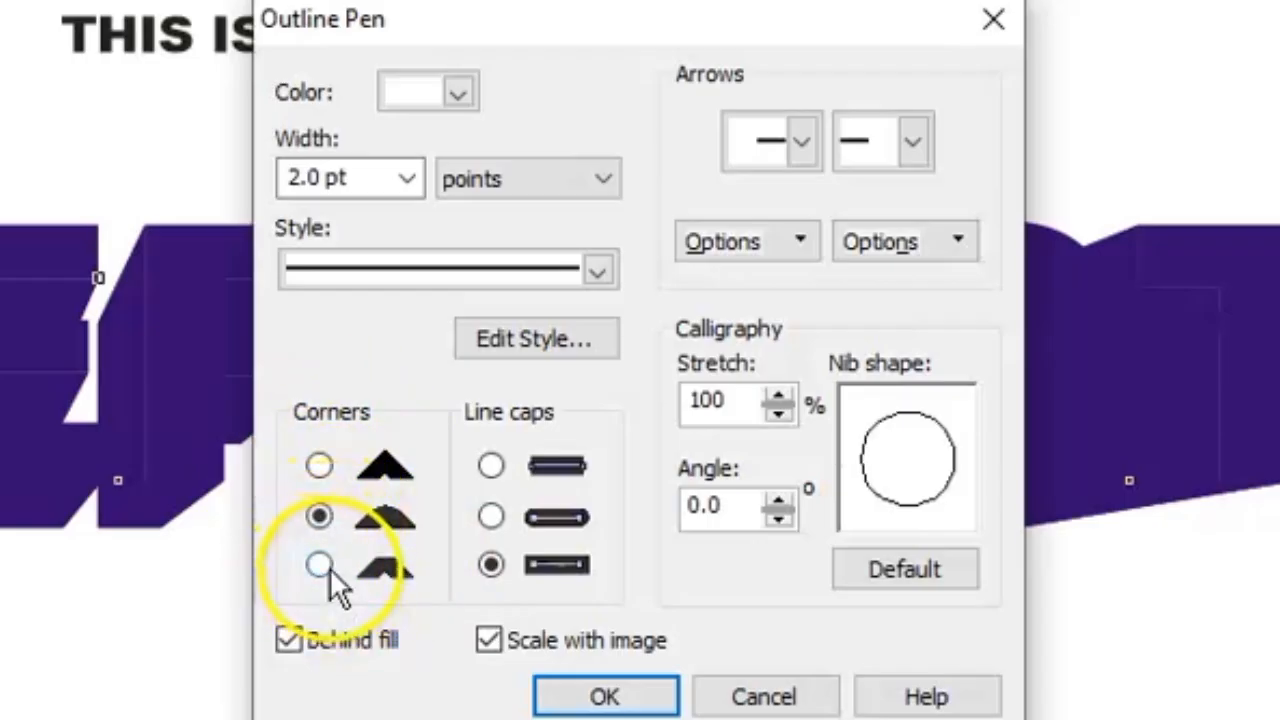
{"action": "left_click", "coordinate": [331, 568]}
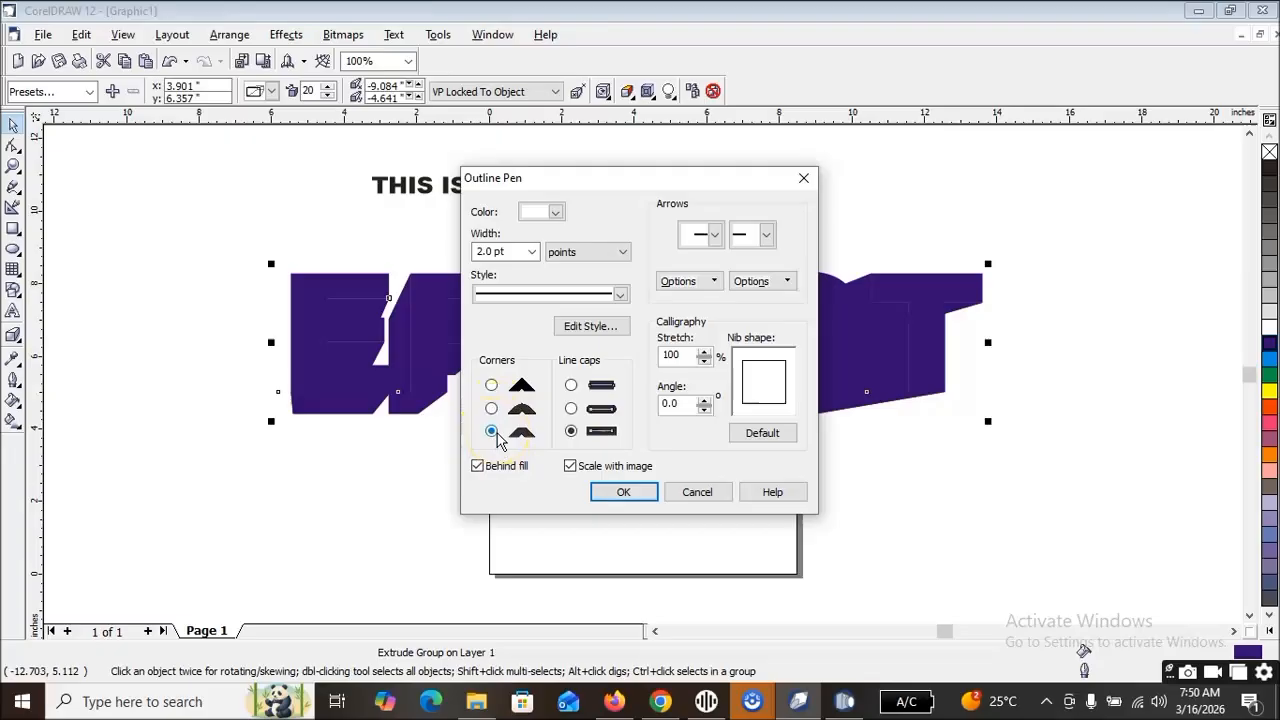
{"action": "left_click", "coordinate": [610, 700]}
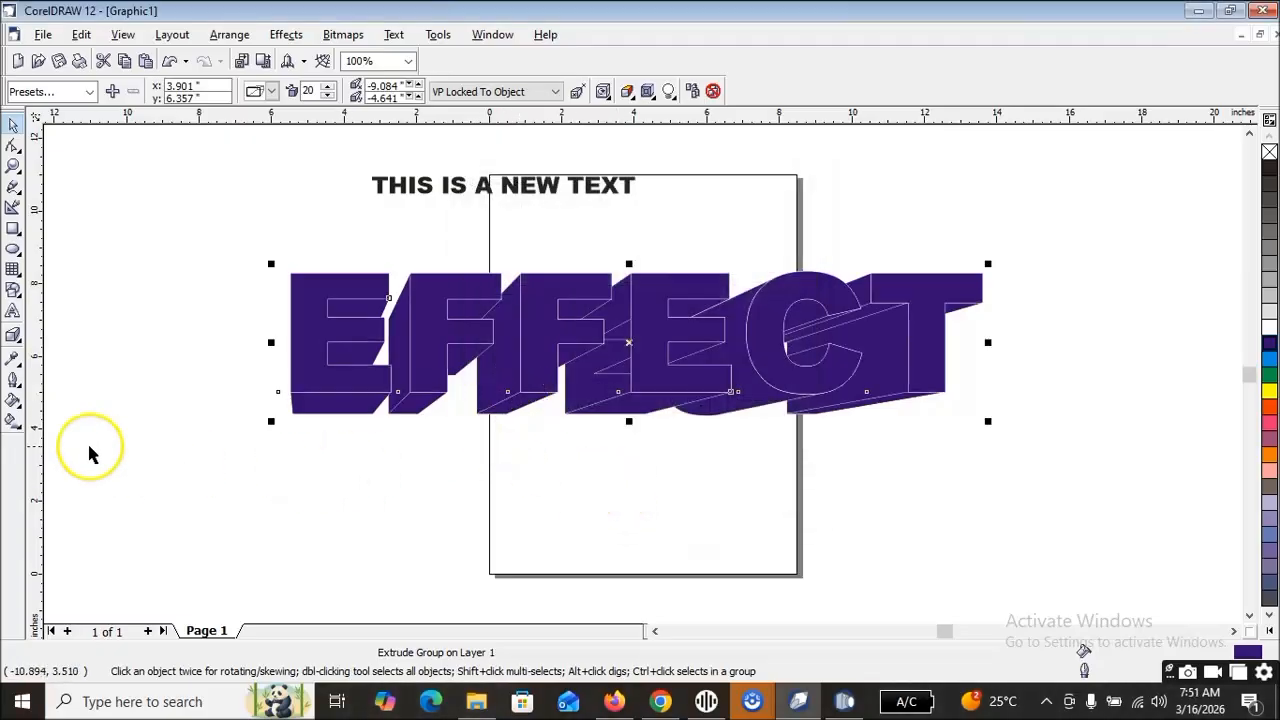
- Set the outline width of the extruded EFFECT to 4.0 pt
{"action": "left_click", "coordinate": [13, 382]}
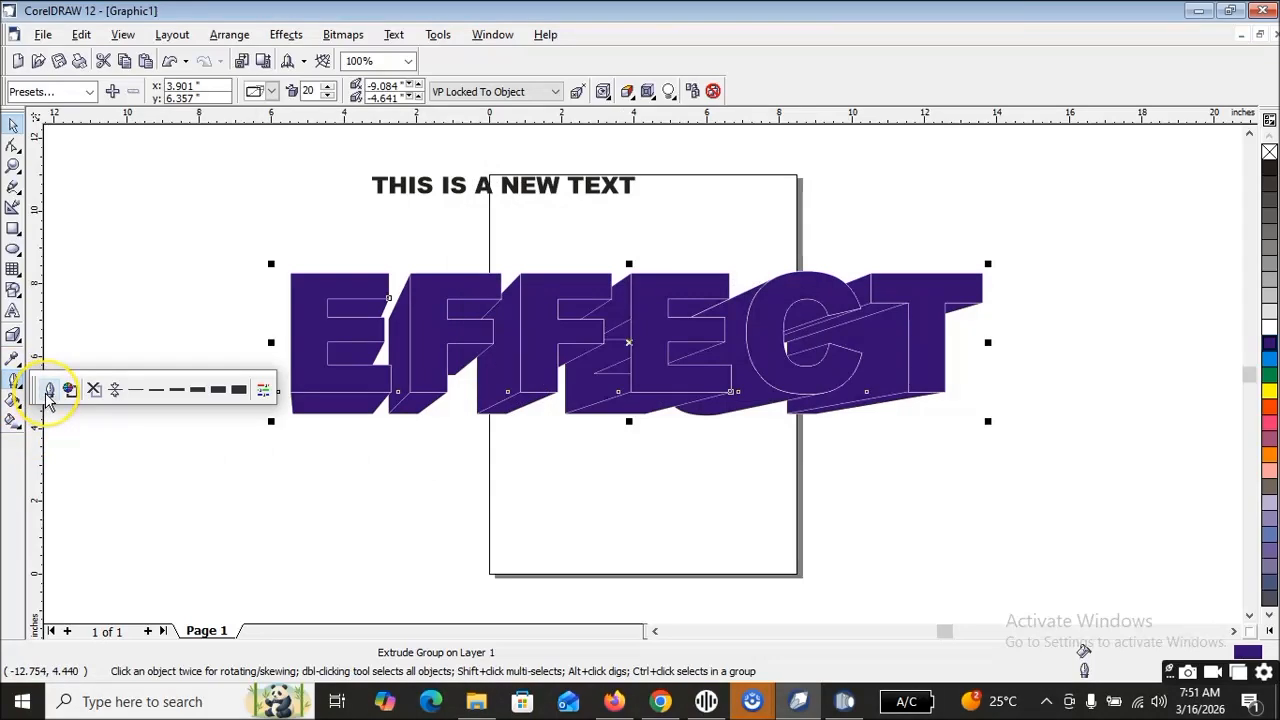
{"action": "left_click", "coordinate": [48, 392]}
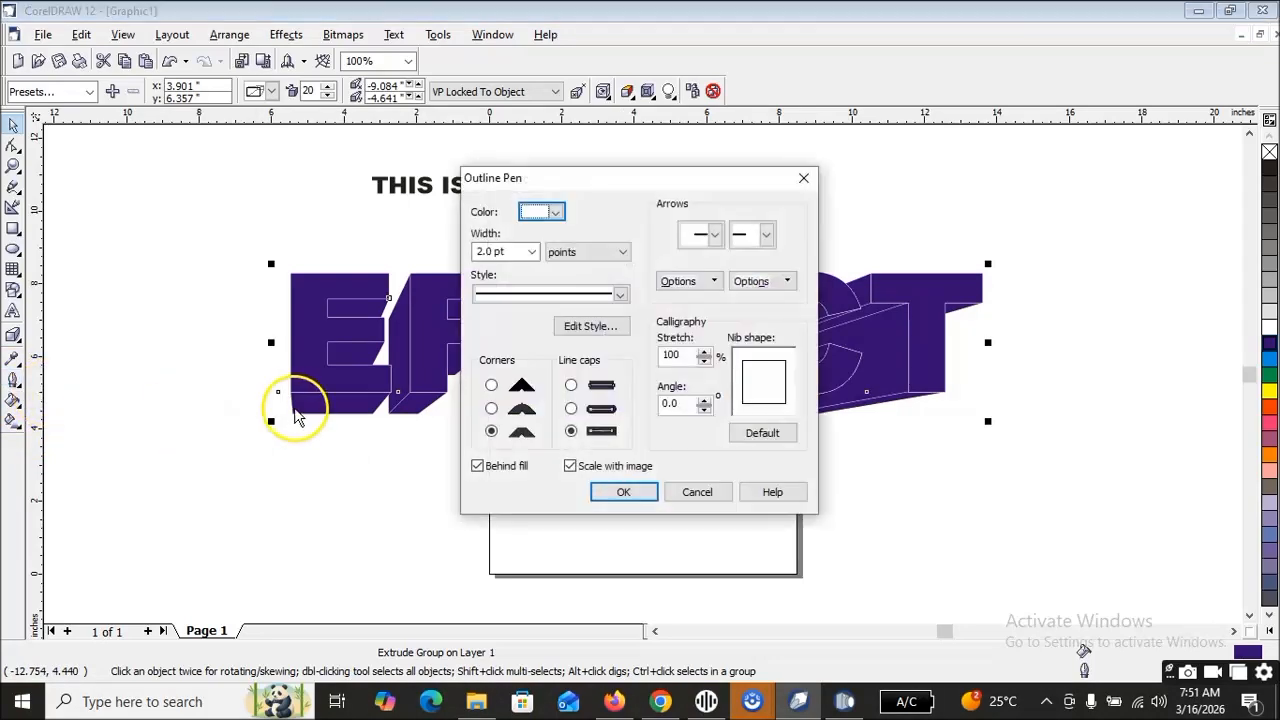
{"action": "left_click", "coordinate": [533, 252]}
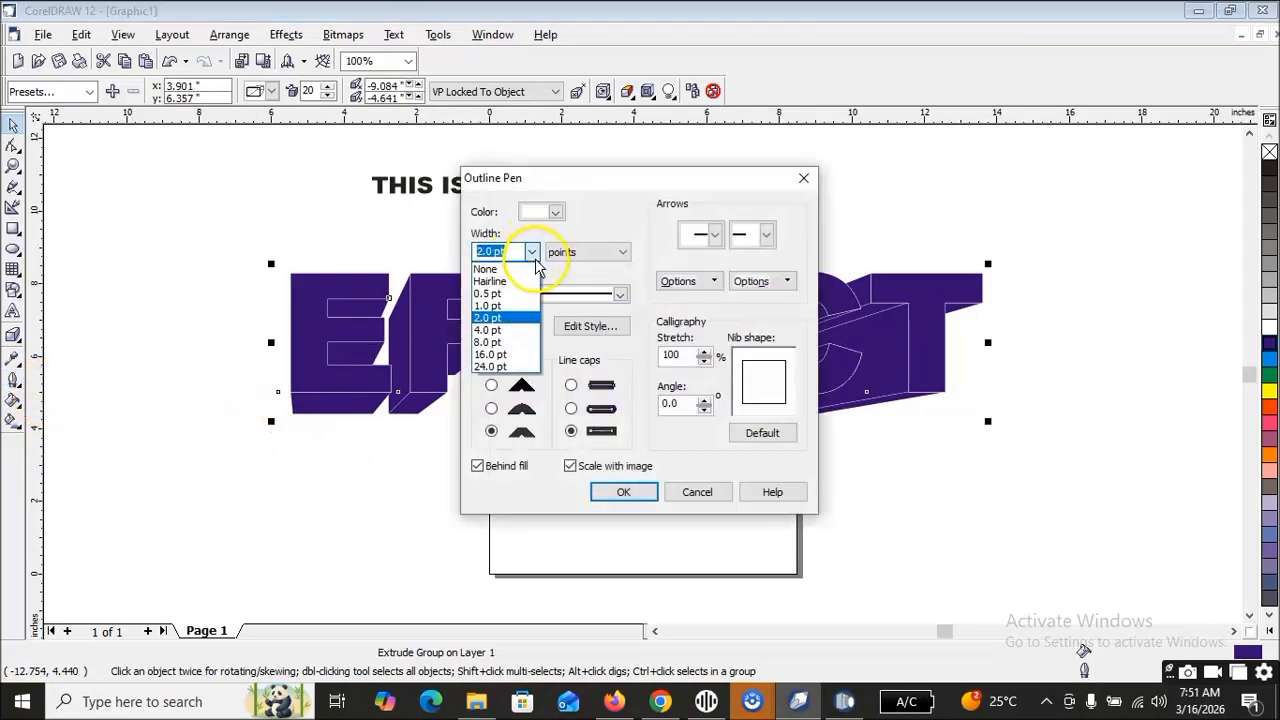
{"action": "left_click", "coordinate": [521, 336]}
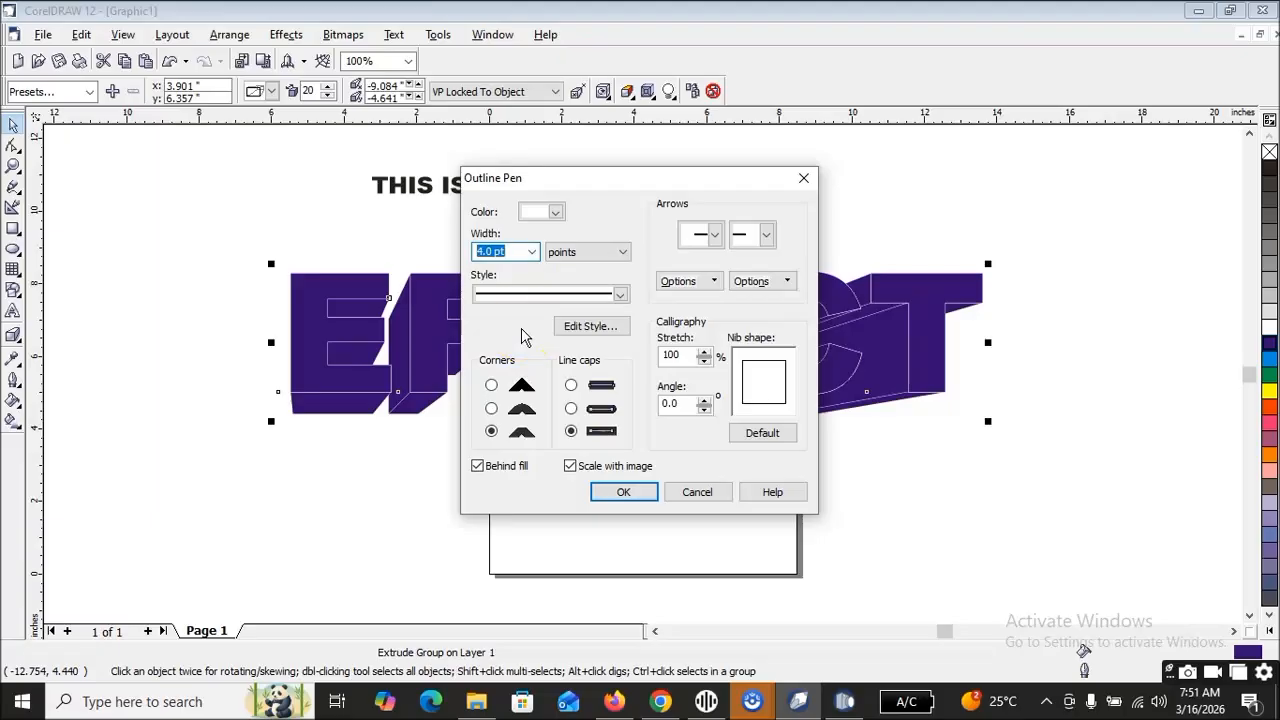
{"action": "left_click", "coordinate": [625, 492]}
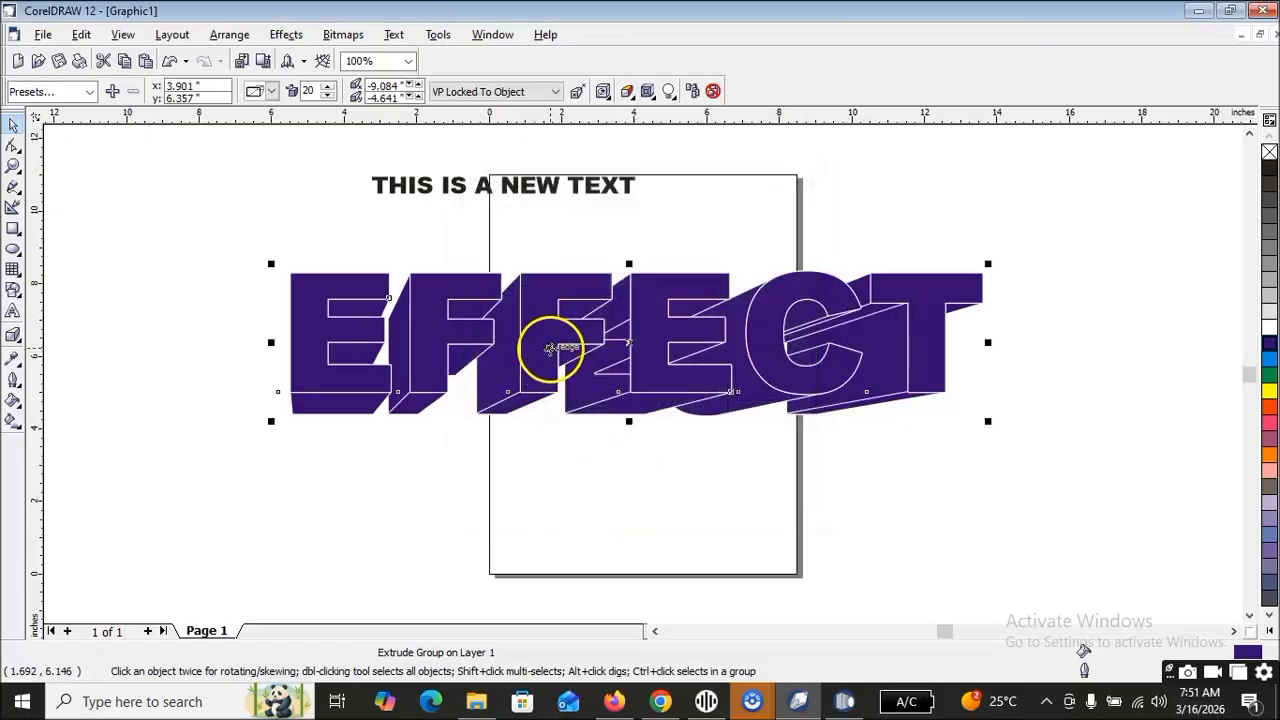
- Move the extruded EFFECT about 1 inch right and slightly down, and redirect its extrusion first below and then straight above the word
{"action": "left_click_drag", "start_coordinate": [549, 338], "coordinate": [603, 341]}
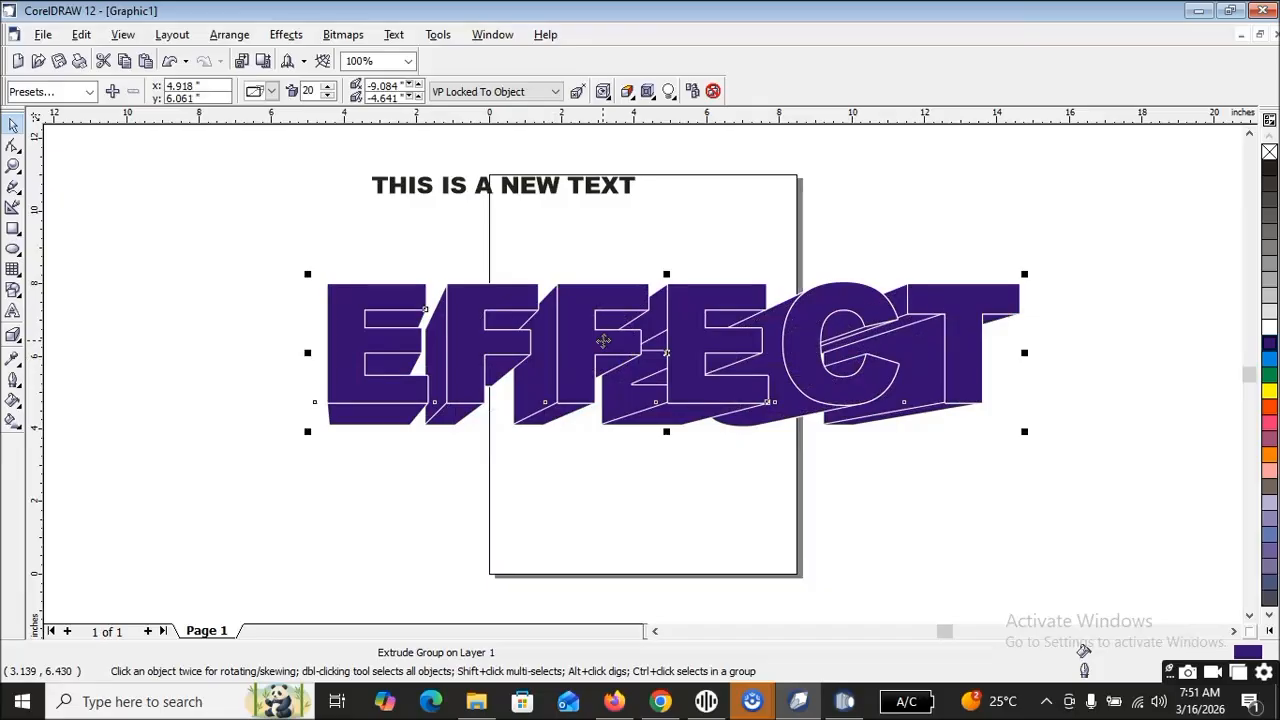
{"action": "left_click", "coordinate": [12, 337]}
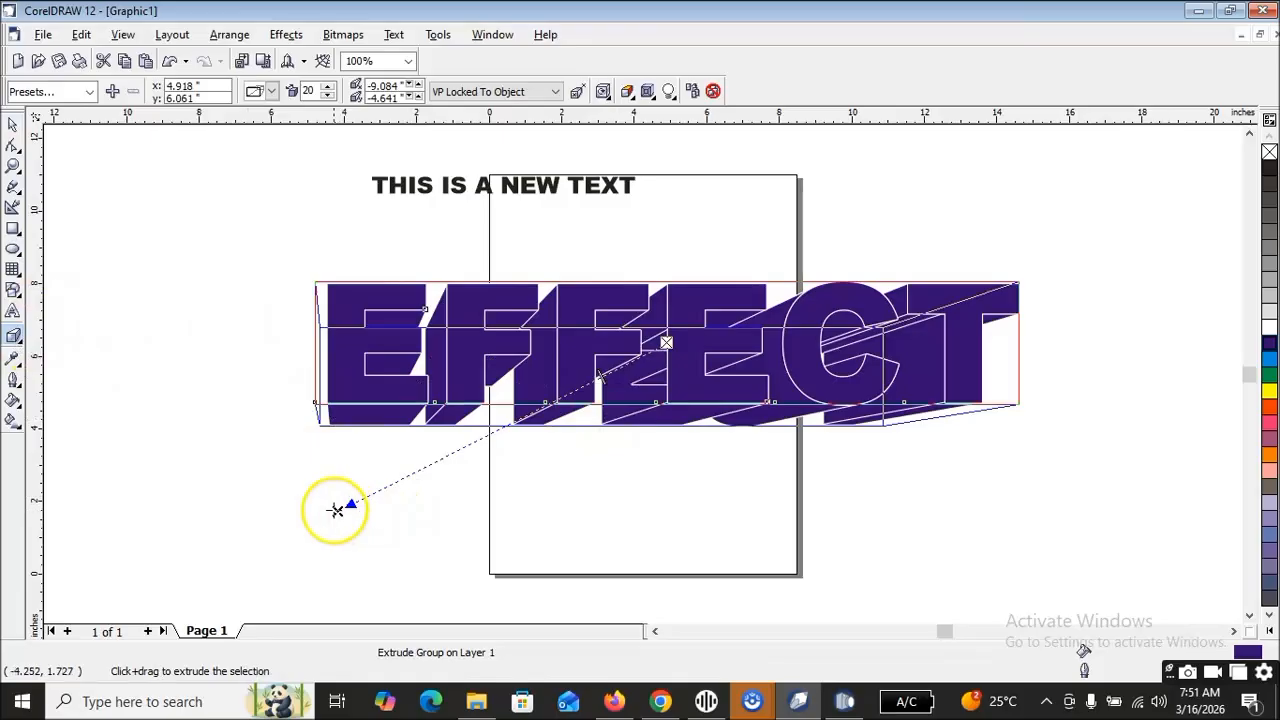
{"action": "left_click_drag", "start_coordinate": [336, 510], "coordinate": [564, 600]}
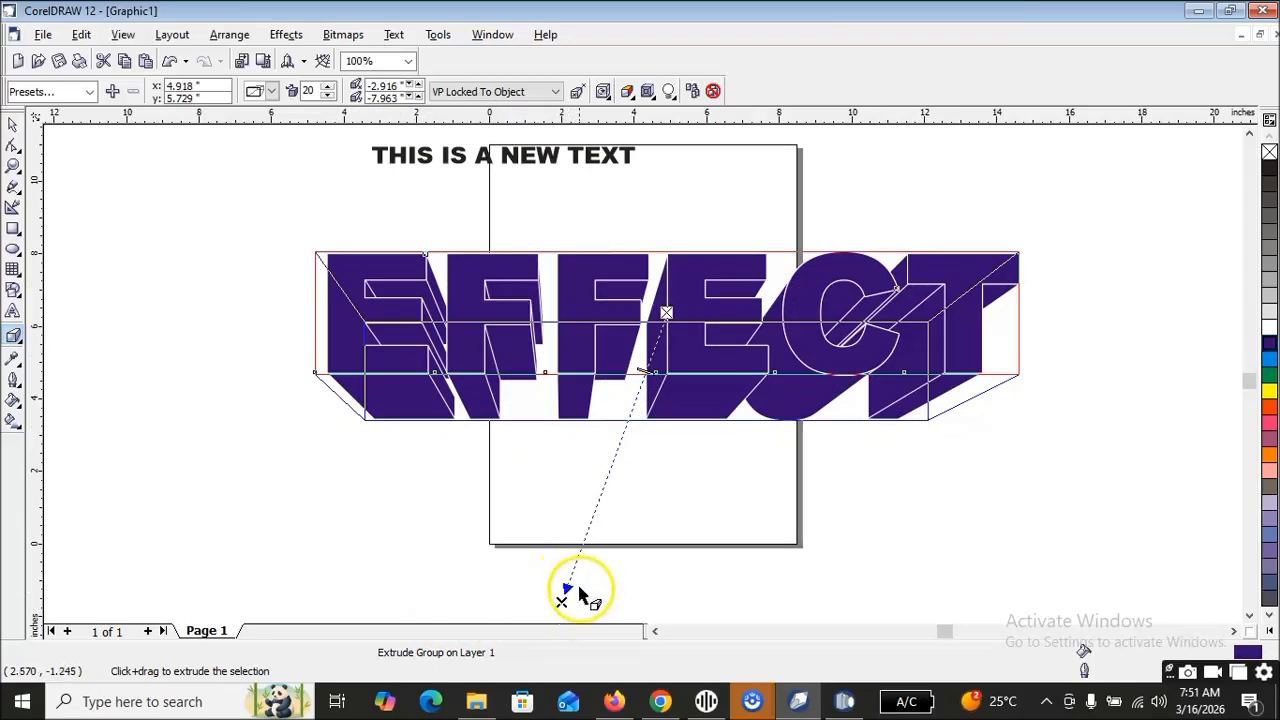
{"action": "mouse_move", "coordinate": [562, 600]}
{"action": "left_mouse_down"}
{"action": "mouse_move", "coordinate": [669, 600]}
{"action": "mouse_move", "coordinate": [606, 600]}
{"action": "mouse_move", "coordinate": [657, 591]}
{"action": "mouse_move", "coordinate": [689, 457]}
{"action": "mouse_move", "coordinate": [667, 165]}
{"action": "left_mouse_up"}
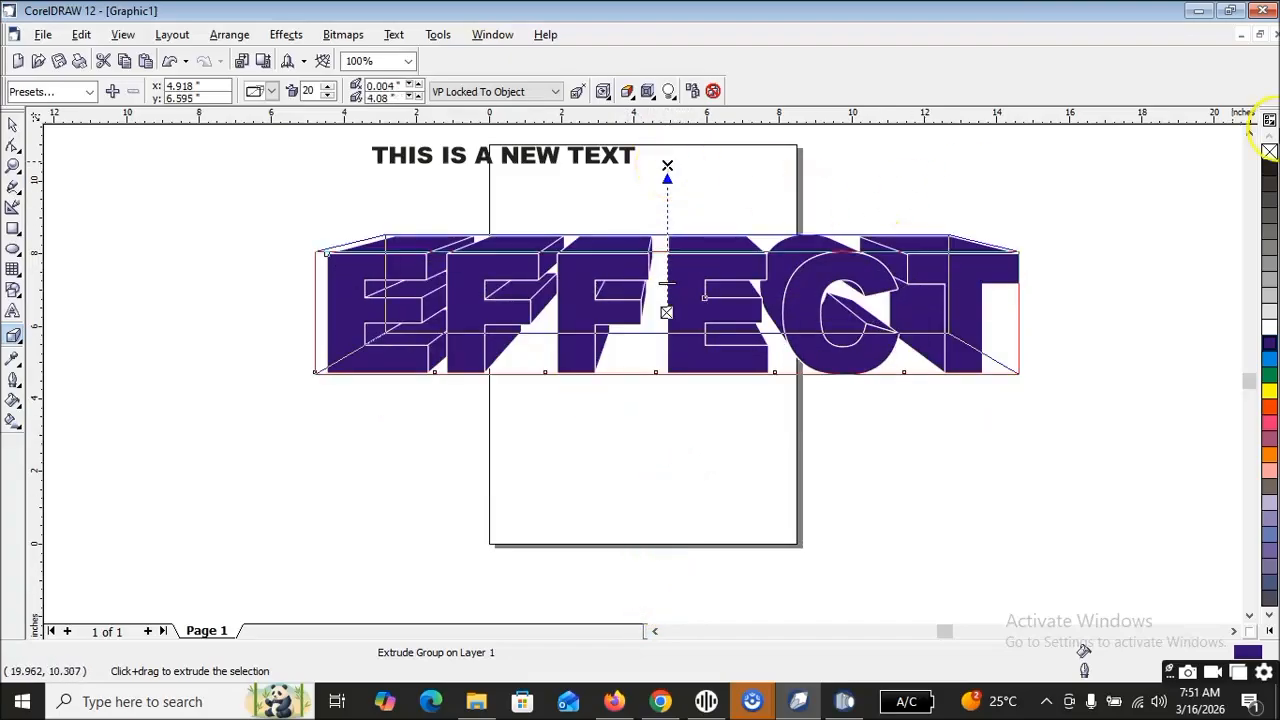
- Try the extrusion's vanishing point higher above the word, then at about -14.49, 4.08 inches and at about 14.68, 4.47 inches
{"action": "left_click", "coordinate": [1249, 134]}
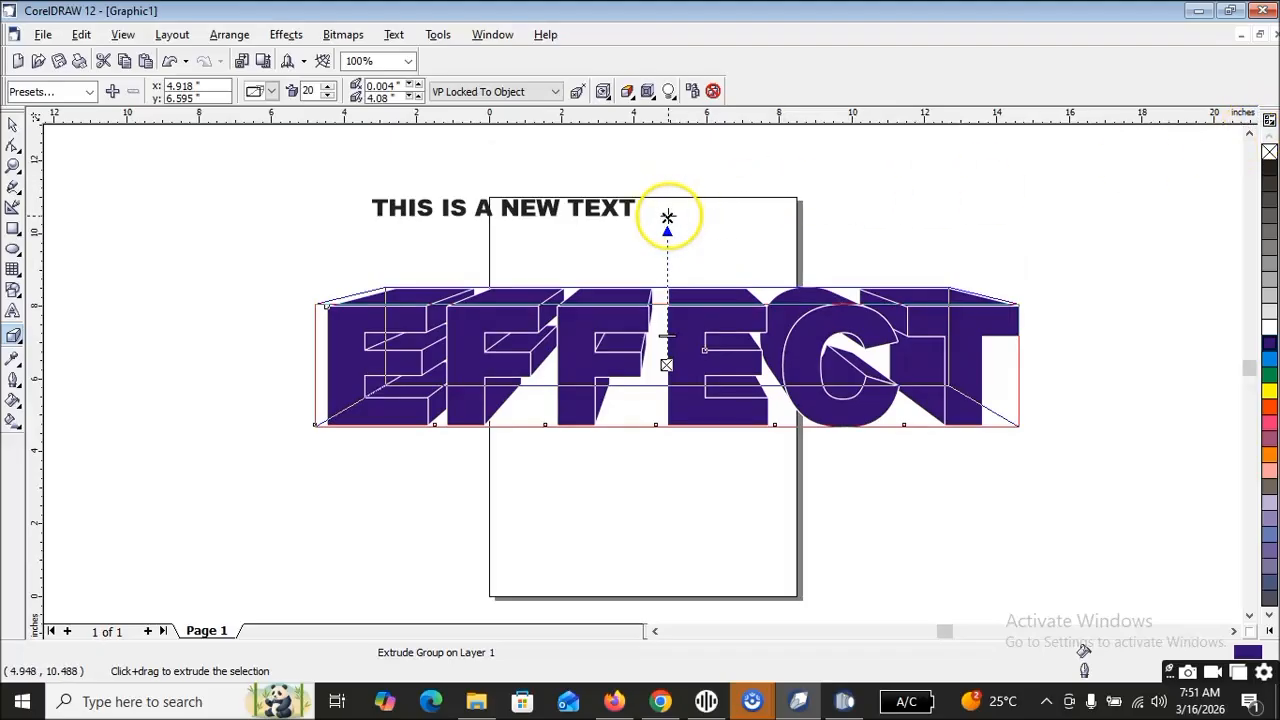
{"action": "left_click_drag", "start_coordinate": [668, 217], "coordinate": [660, 147]}
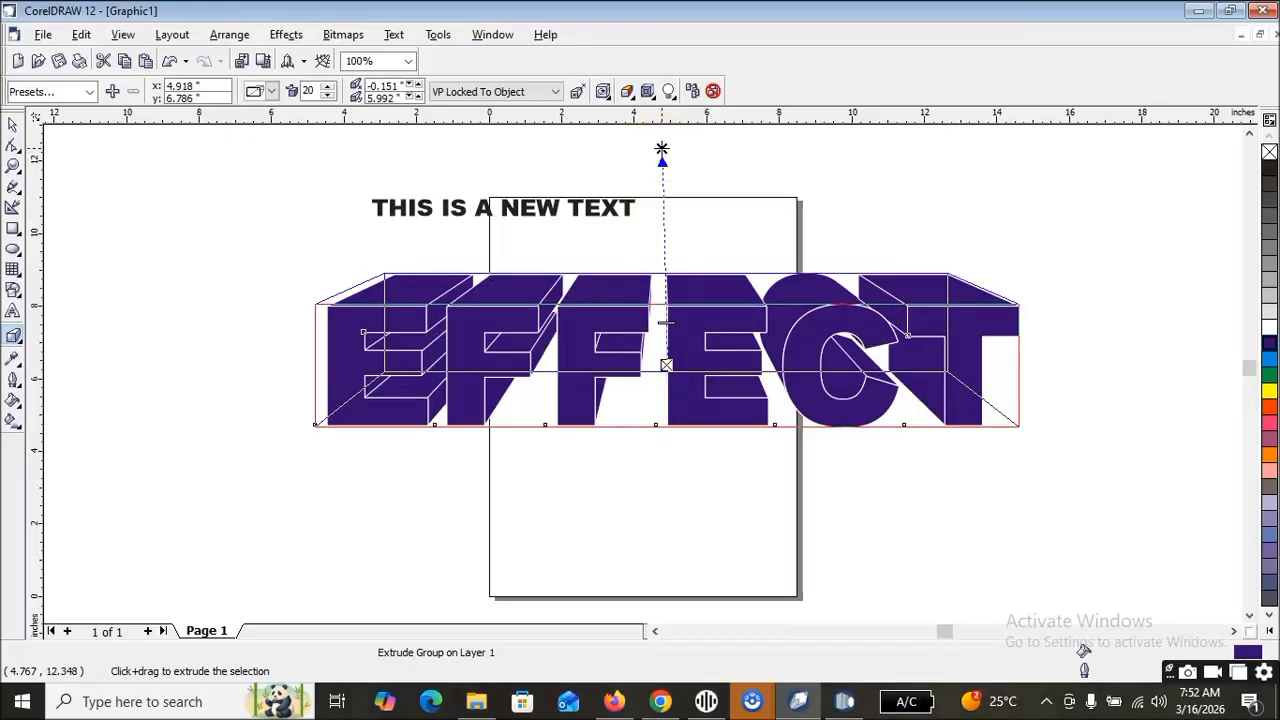
{"action": "mouse_move", "coordinate": [661, 149]}
{"action": "left_mouse_down"}
{"action": "mouse_move", "coordinate": [334, 171]}
{"action": "mouse_move", "coordinate": [142, 218]}
{"action": "left_mouse_up"}
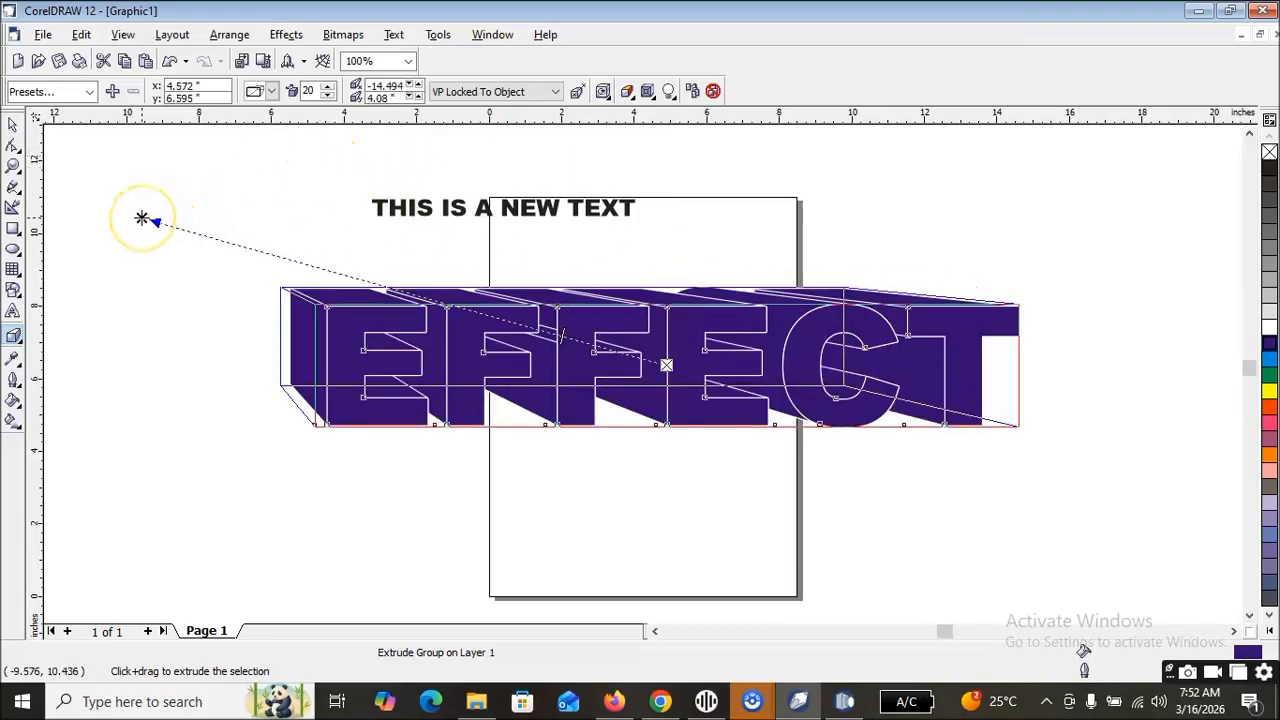
{"action": "left_click_drag", "start_coordinate": [141, 218], "coordinate": [1200, 204]}
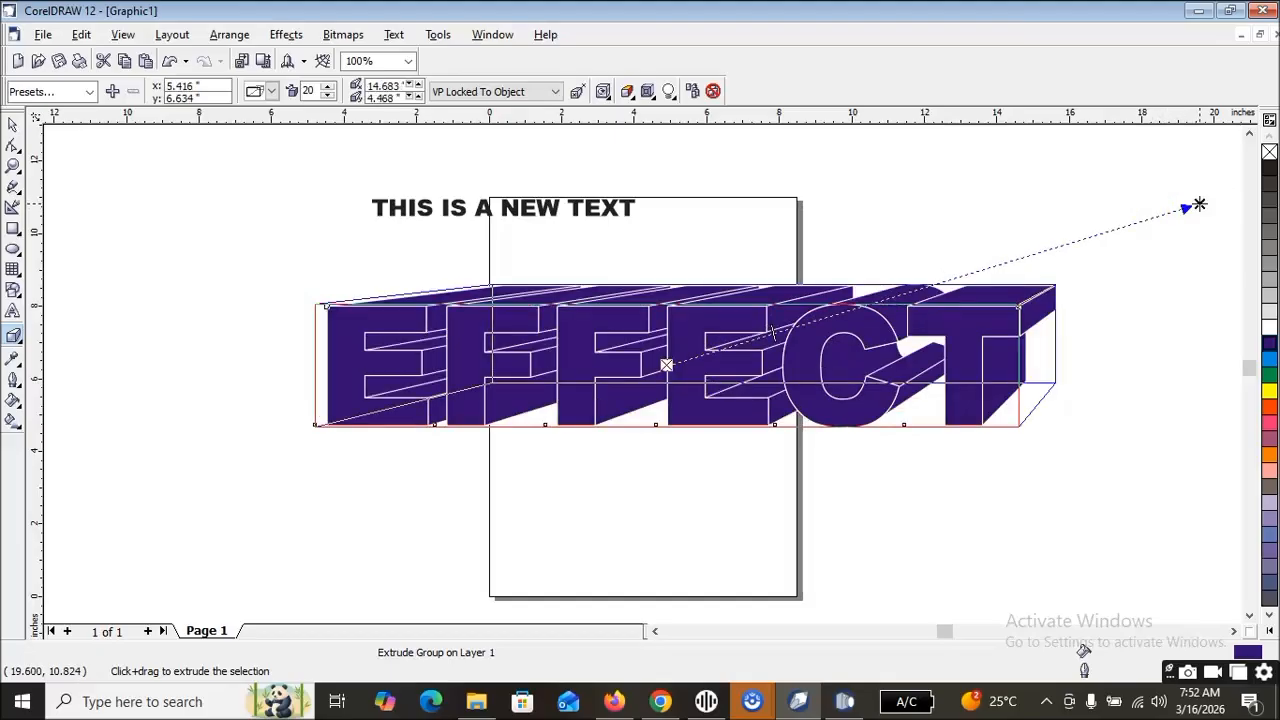
- Aim the extrusion upward with the vanishing point just above the middle of the word, at about -0.13, 2.43 inches
{"action": "left_click_drag", "start_coordinate": [1200, 204], "coordinate": [666, 165]}
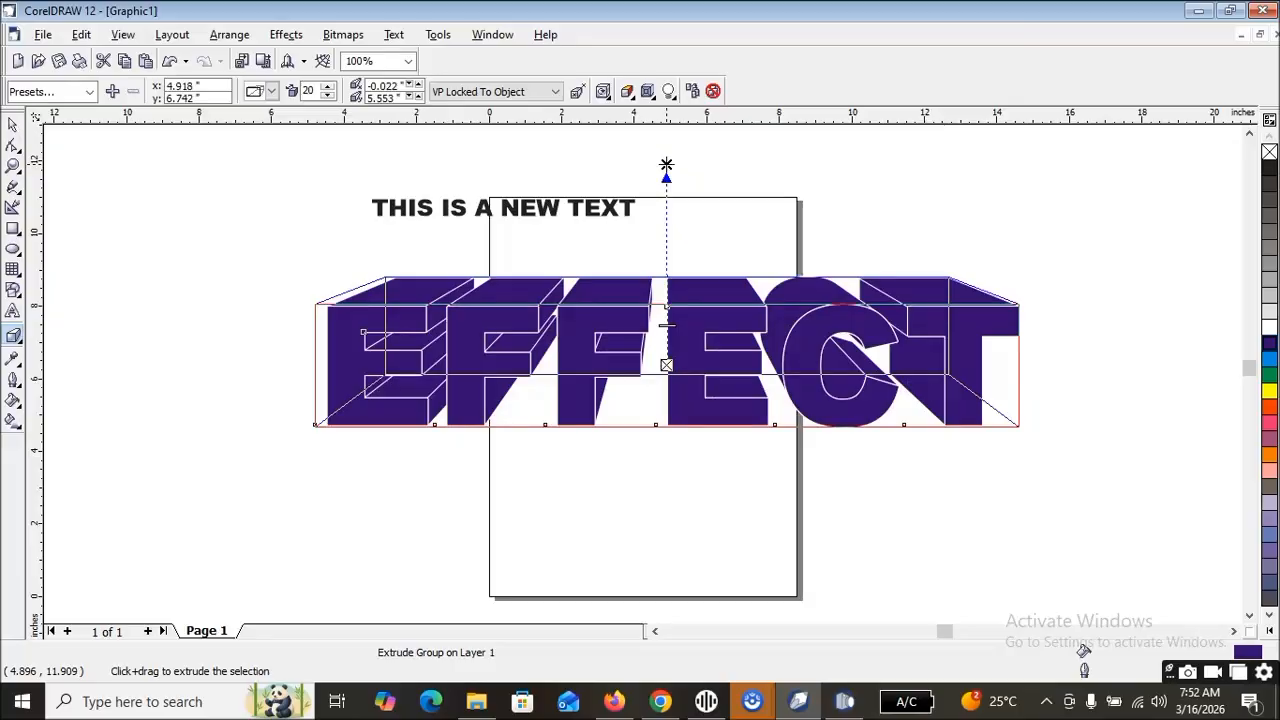
{"action": "left_click_drag", "start_coordinate": [666, 165], "coordinate": [663, 278]}
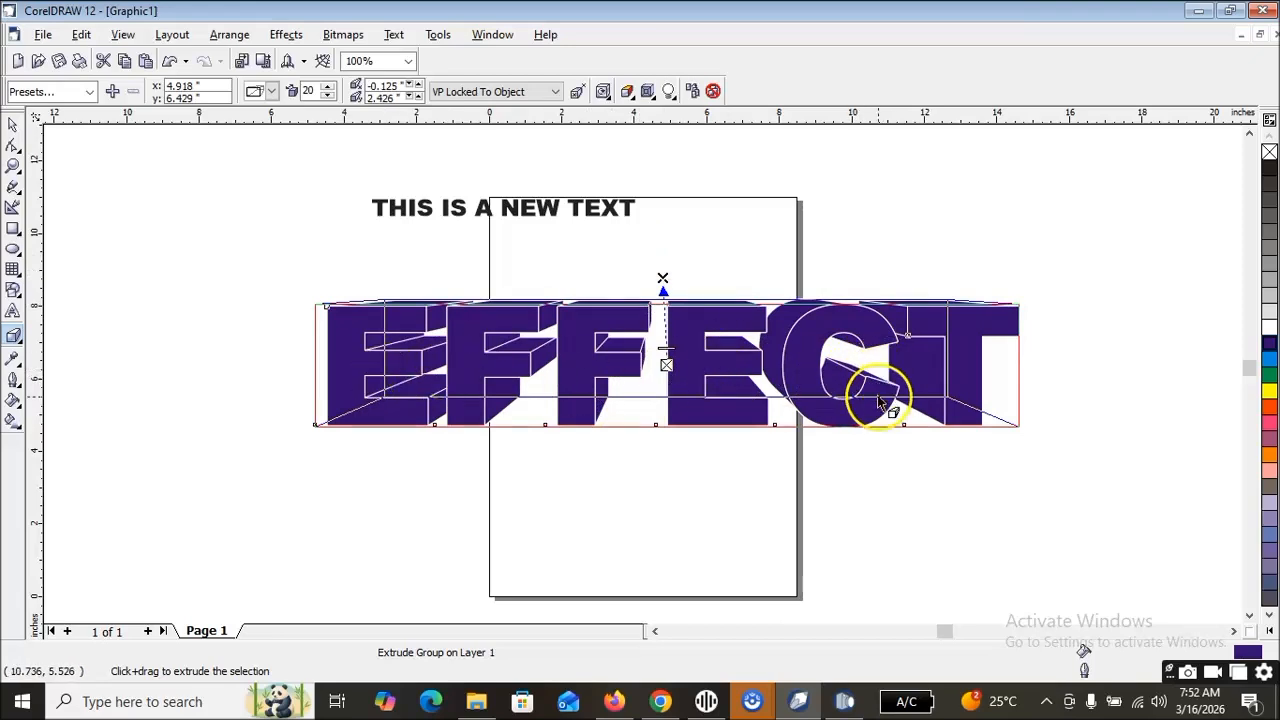
{"action": "left_click", "coordinate": [13, 124]}
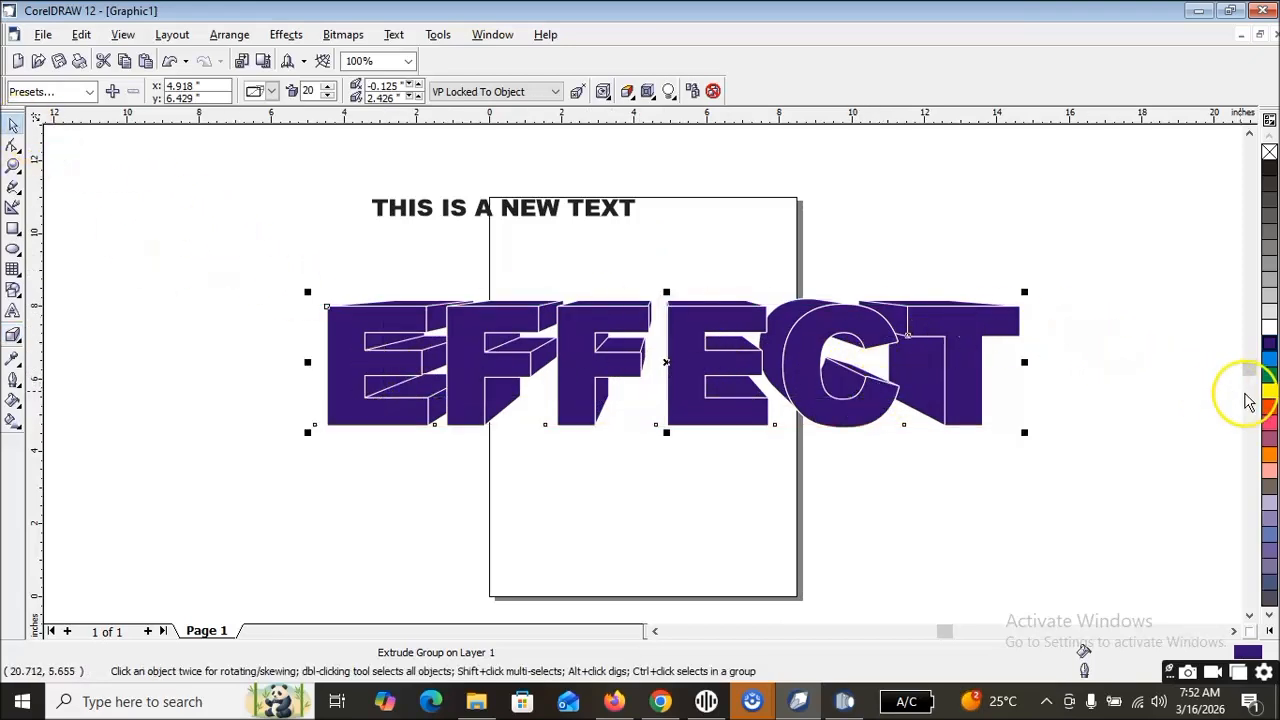
- Try red and green fills on the extruded EFFECT, and settle on a yellow fill with a black outline
{"action": "left_click", "coordinate": [1270, 417]}
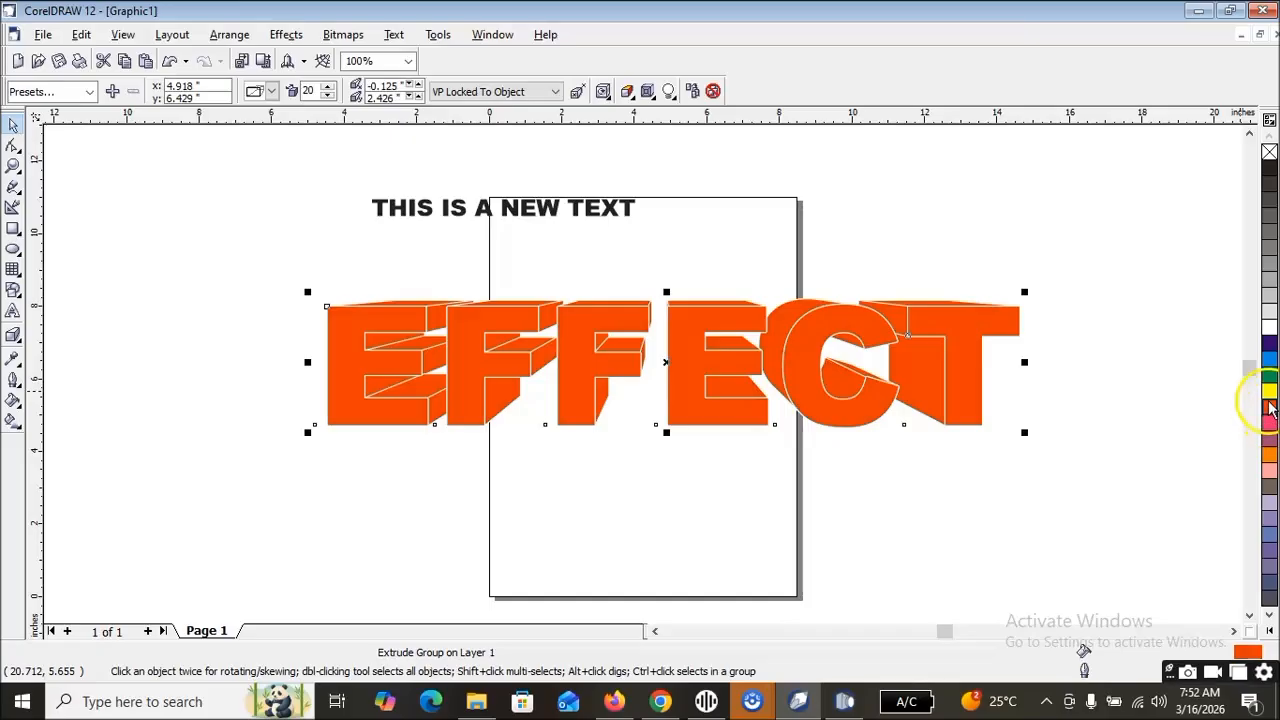
{"action": "left_click", "coordinate": [1270, 396]}
{"action": "left_click", "coordinate": [1269, 380]}
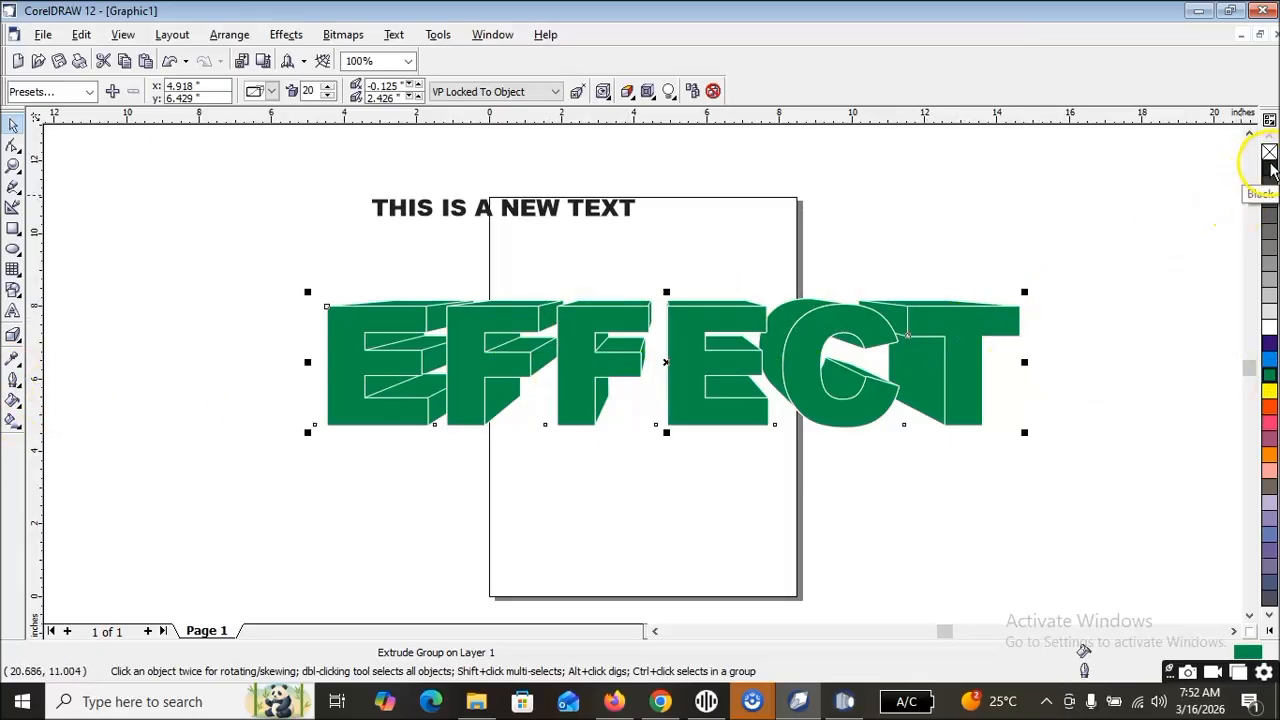
{"action": "right_click", "coordinate": [1270, 168]}
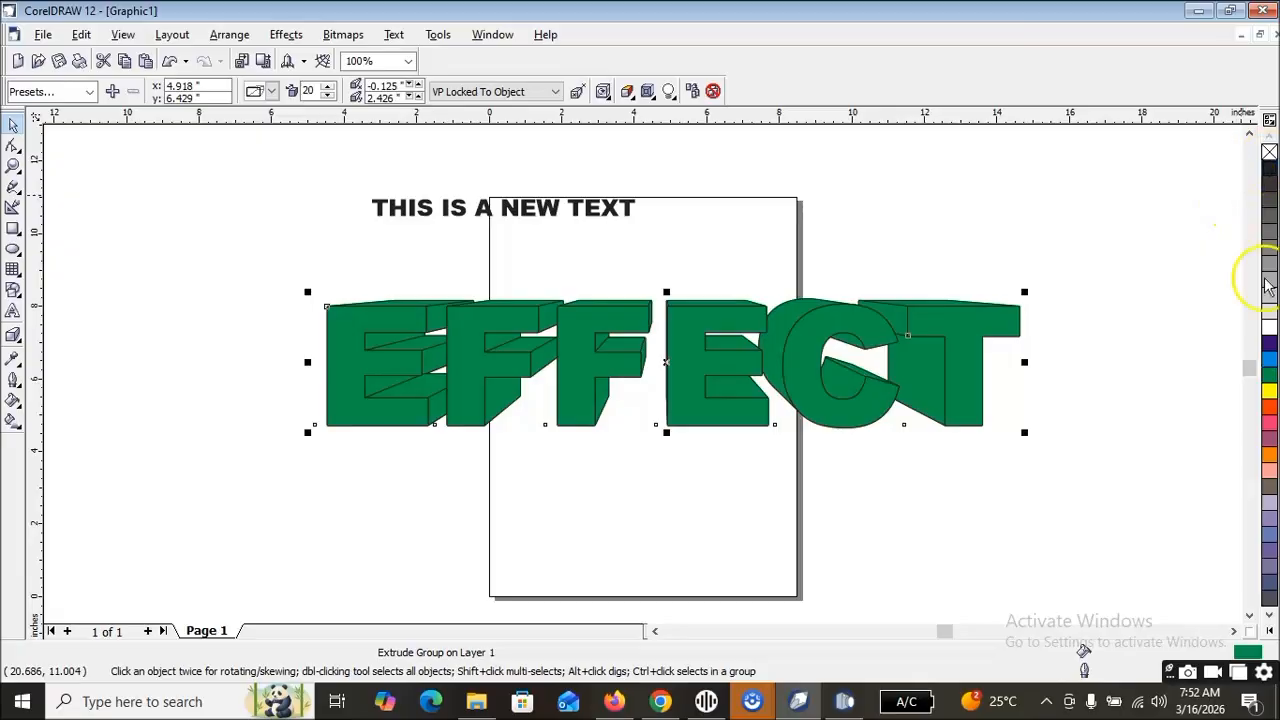
{"action": "left_click", "coordinate": [1268, 397]}
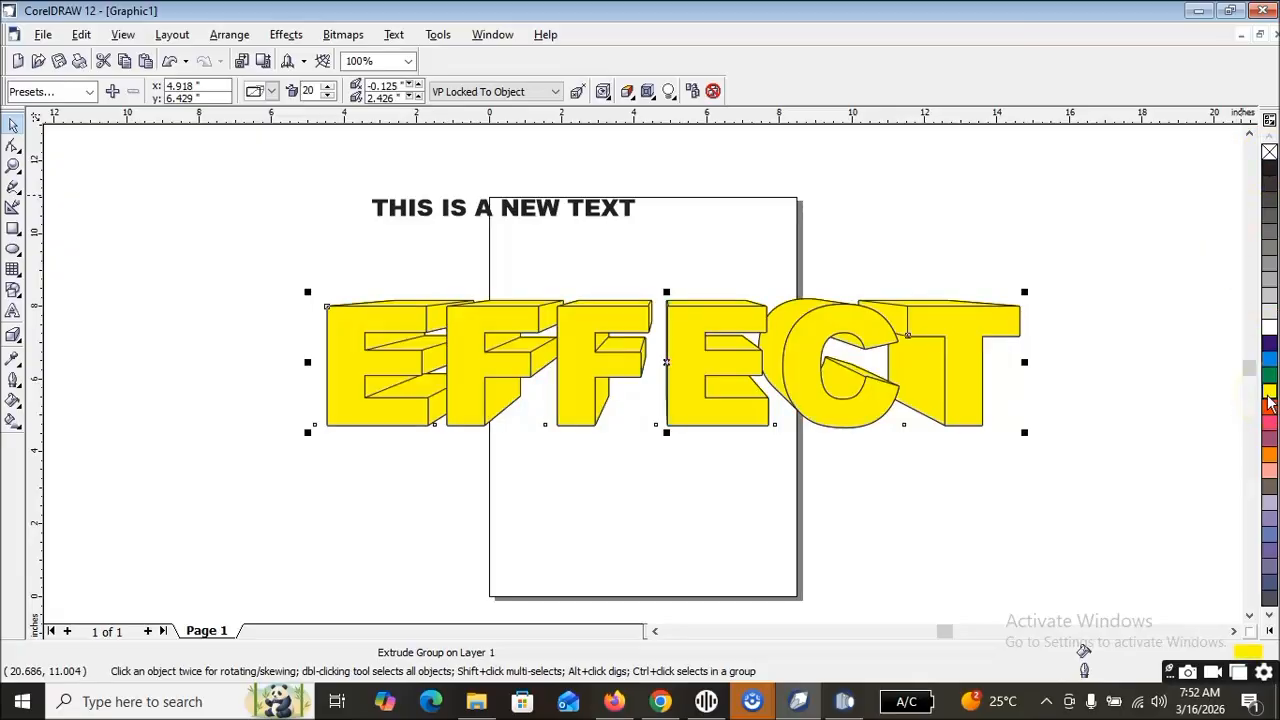
- Select the yellow EFFECT control text and move the extruded word up and left, just beneath the line THIS IS A NEW TEXT
{"action": "left_click", "coordinate": [1022, 289]}
{"action": "mouse_move", "coordinate": [677, 369]}
{"action": "left_mouse_down"}
{"action": "mouse_move", "coordinate": [851, 335]}
{"action": "mouse_move", "coordinate": [692, 348]}
{"action": "mouse_move", "coordinate": [682, 367]}
{"action": "left_mouse_up"}
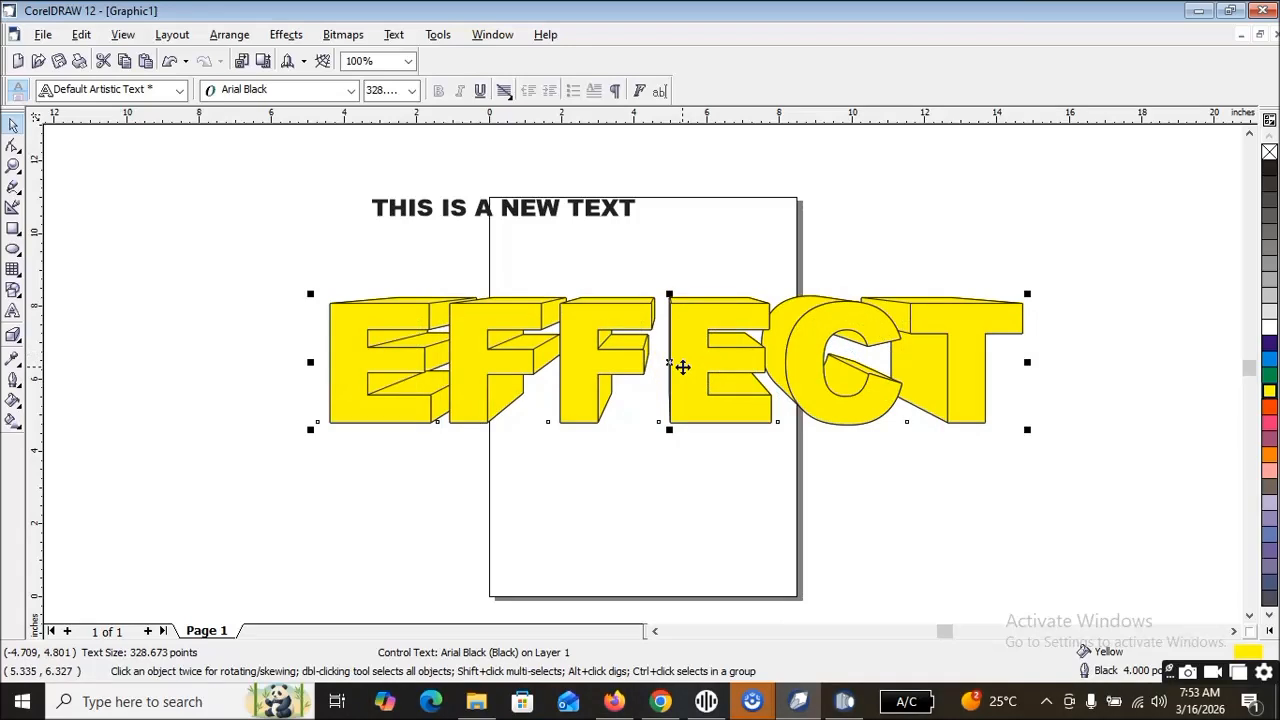
{"action": "left_click_drag", "start_coordinate": [682, 365], "coordinate": [577, 287]}
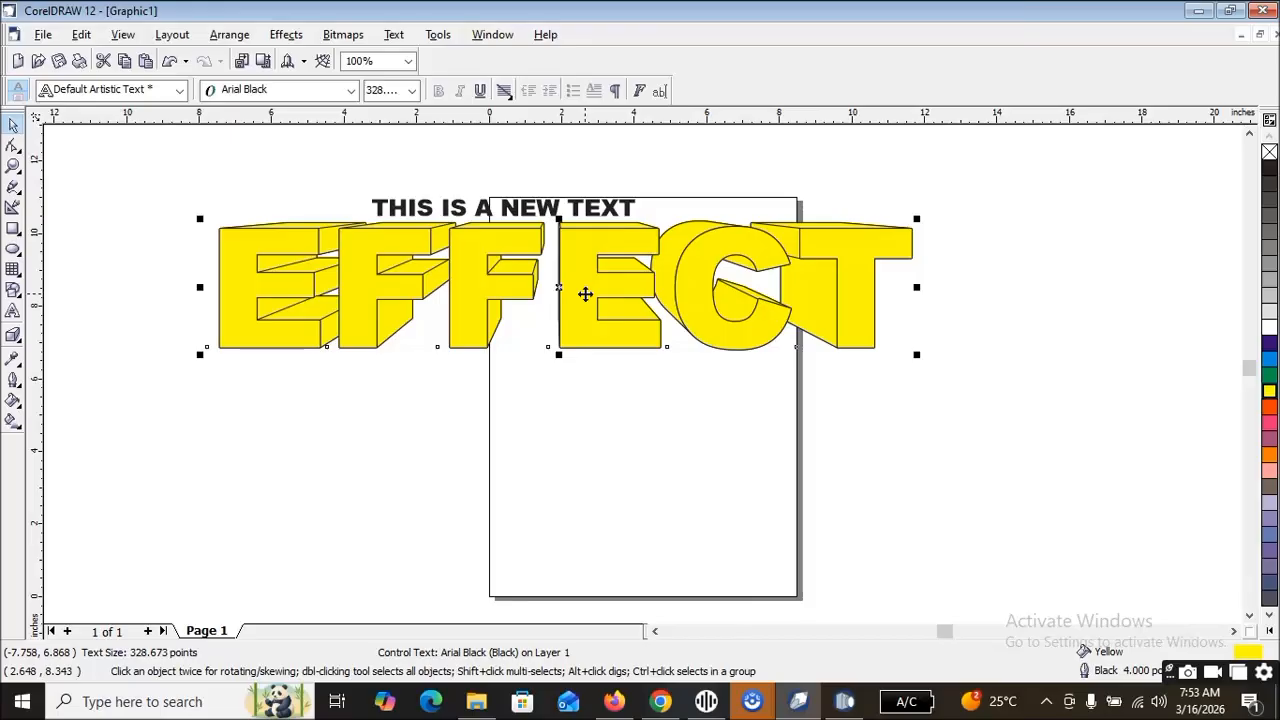
- Switch to Corel PHOTO-PAINT, place the copied EFFECT text in the new-2 image and shrink it to fit within the page width
{"action": "left_click", "coordinate": [844, 701]}
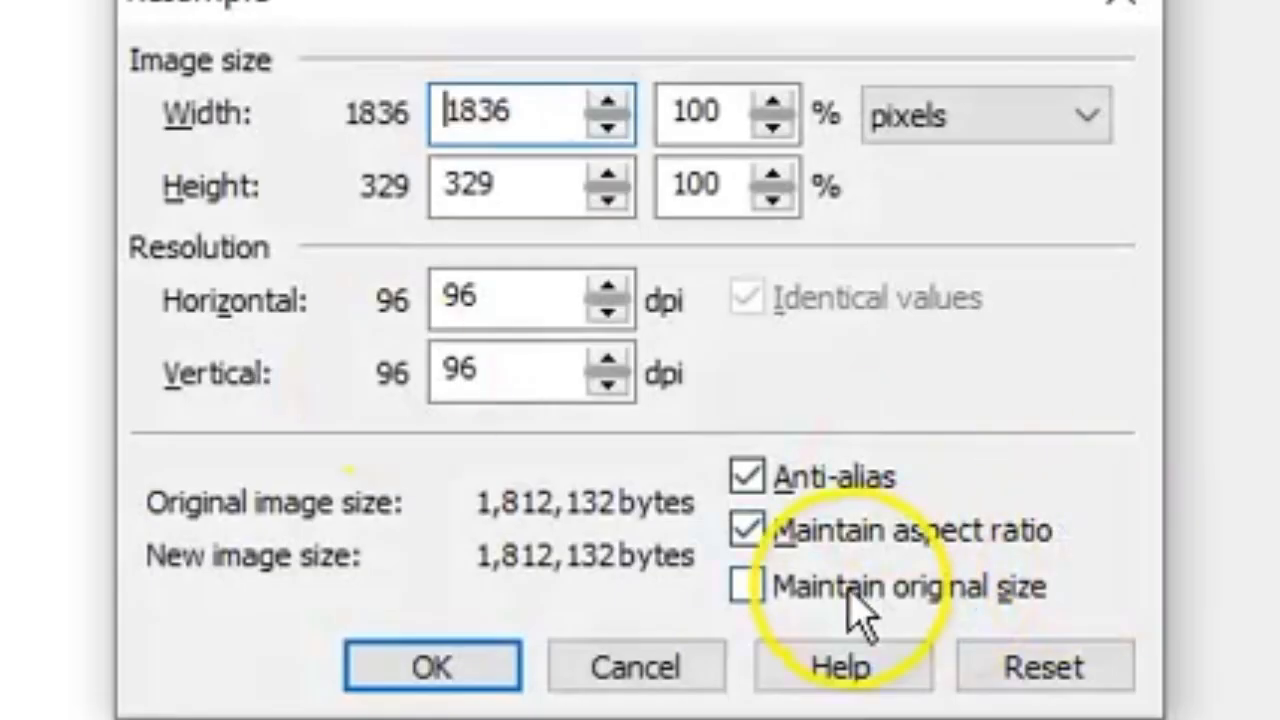
{"action": "left_click", "coordinate": [851, 592]}
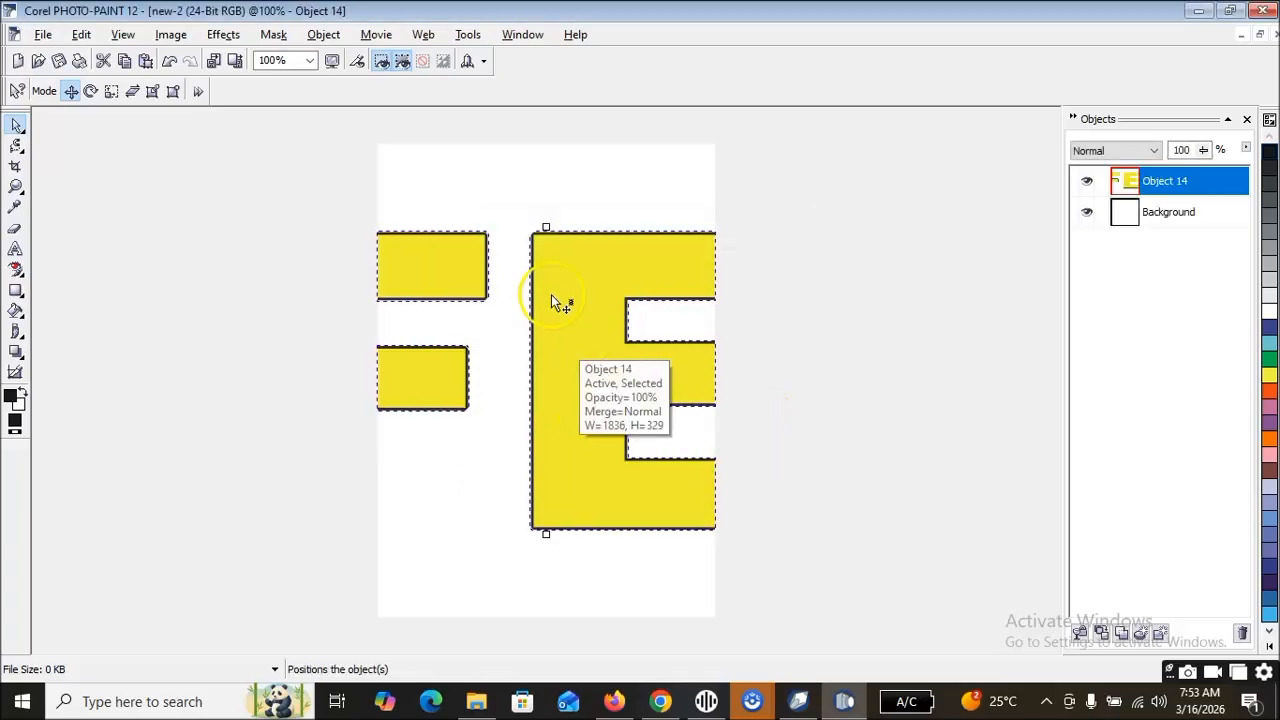
{"action": "scroll", "coordinate": [551, 294], "scroll_direction": "down", "scroll_amount": 3}
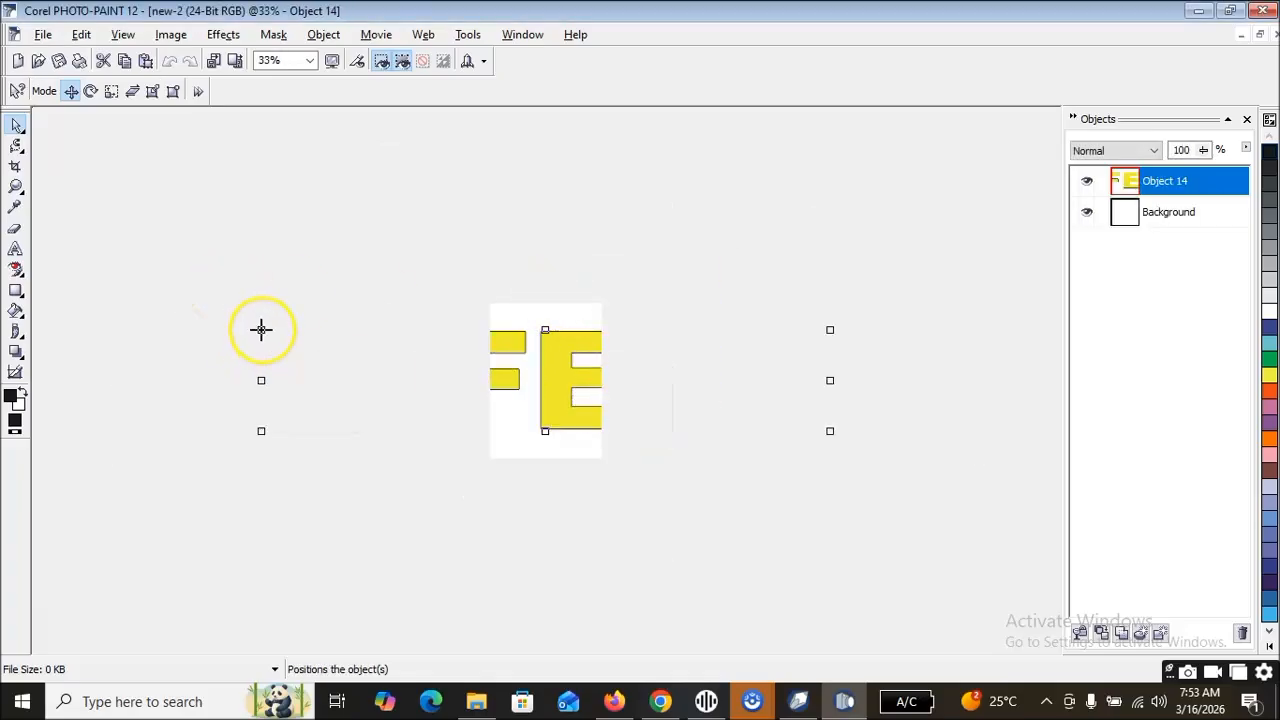
{"action": "left_click_drag", "start_coordinate": [338, 343], "coordinate": [502, 372]}
{"action": "left_click_drag", "start_coordinate": [831, 371], "coordinate": [597, 412]}
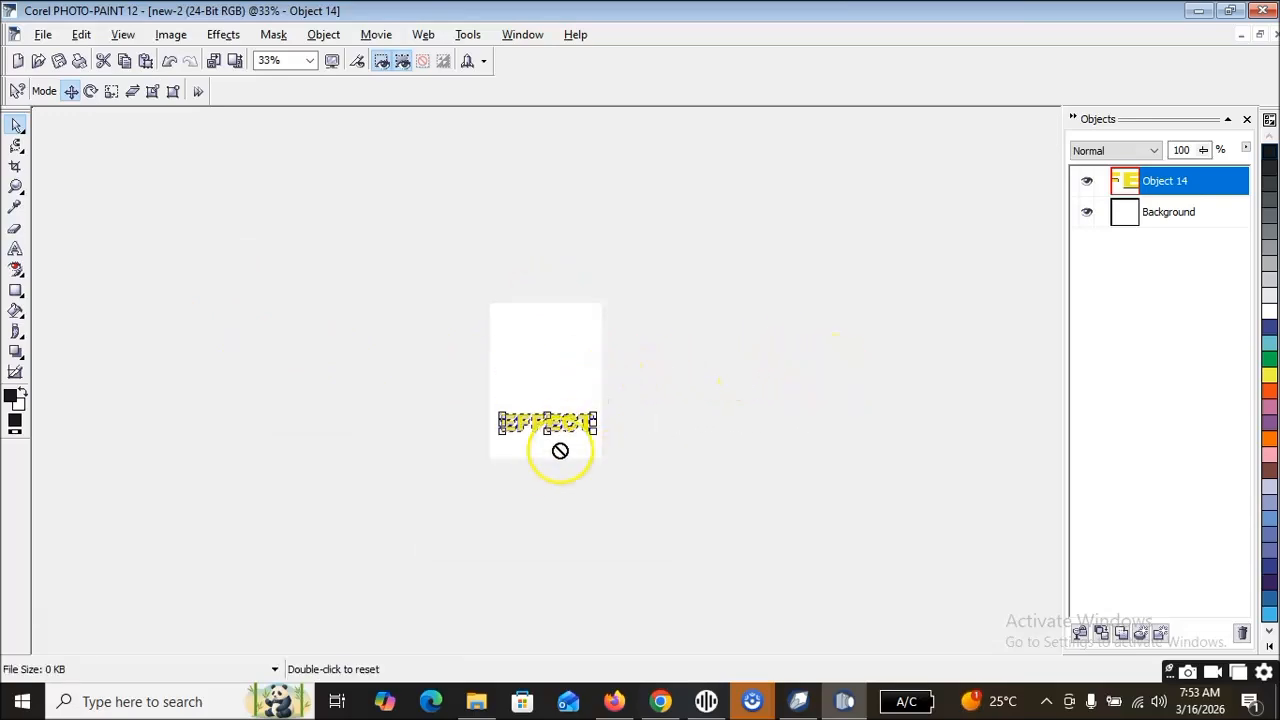
{"action": "double_click", "coordinate": [561, 436]}
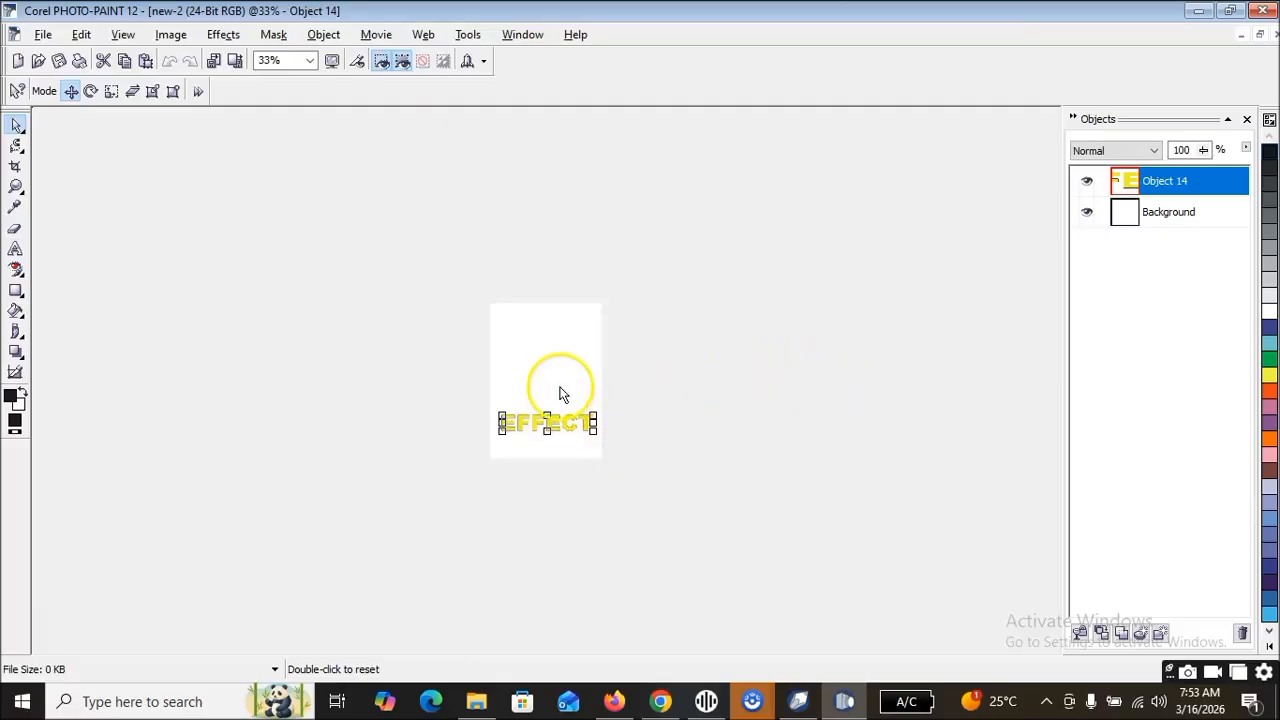
- Move the EFFECT object to the upper part of the page and enlarge it slightly toward both side edges
{"action": "left_click_drag", "start_coordinate": [557, 416], "coordinate": [551, 286]}
{"action": "scroll", "coordinate": [535, 418], "scroll_direction": "up", "scroll_amount": 2}
{"action": "scroll", "coordinate": [537, 329], "scroll_direction": "up", "scroll_amount": 2}
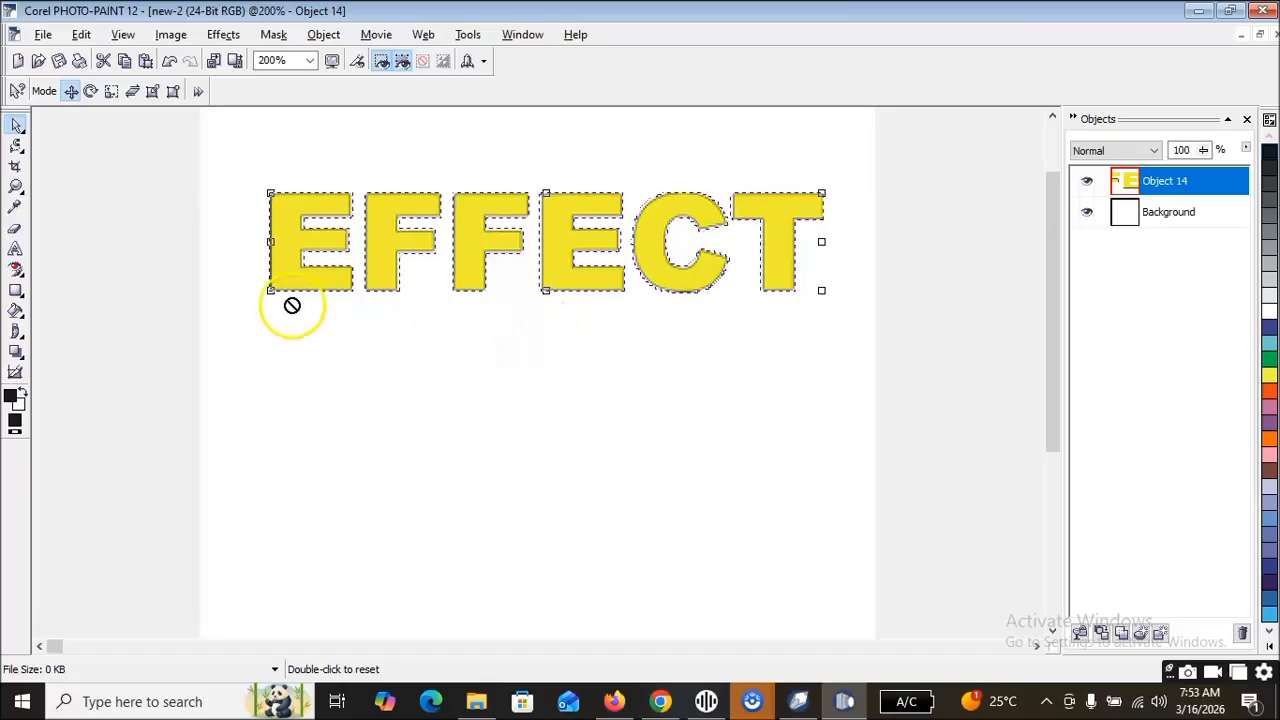
{"action": "left_click_drag", "start_coordinate": [269, 289], "coordinate": [236, 326]}
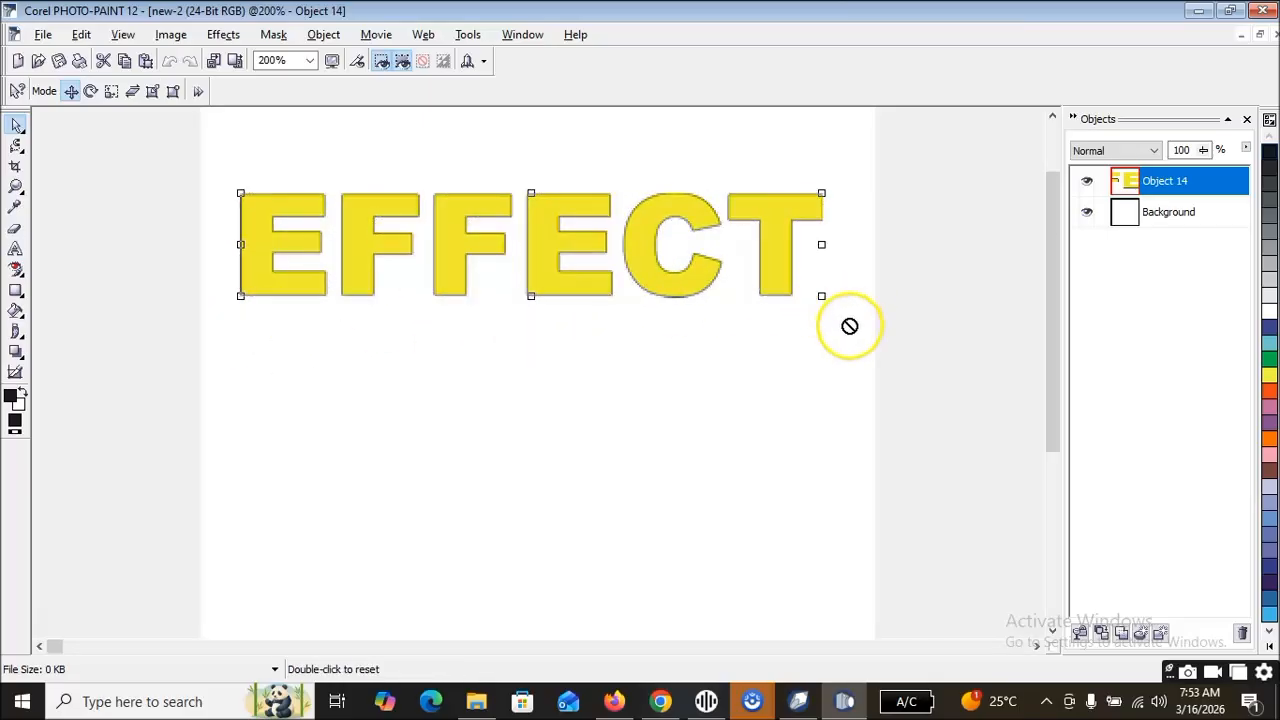
{"action": "left_click_drag", "start_coordinate": [822, 295], "coordinate": [849, 329]}
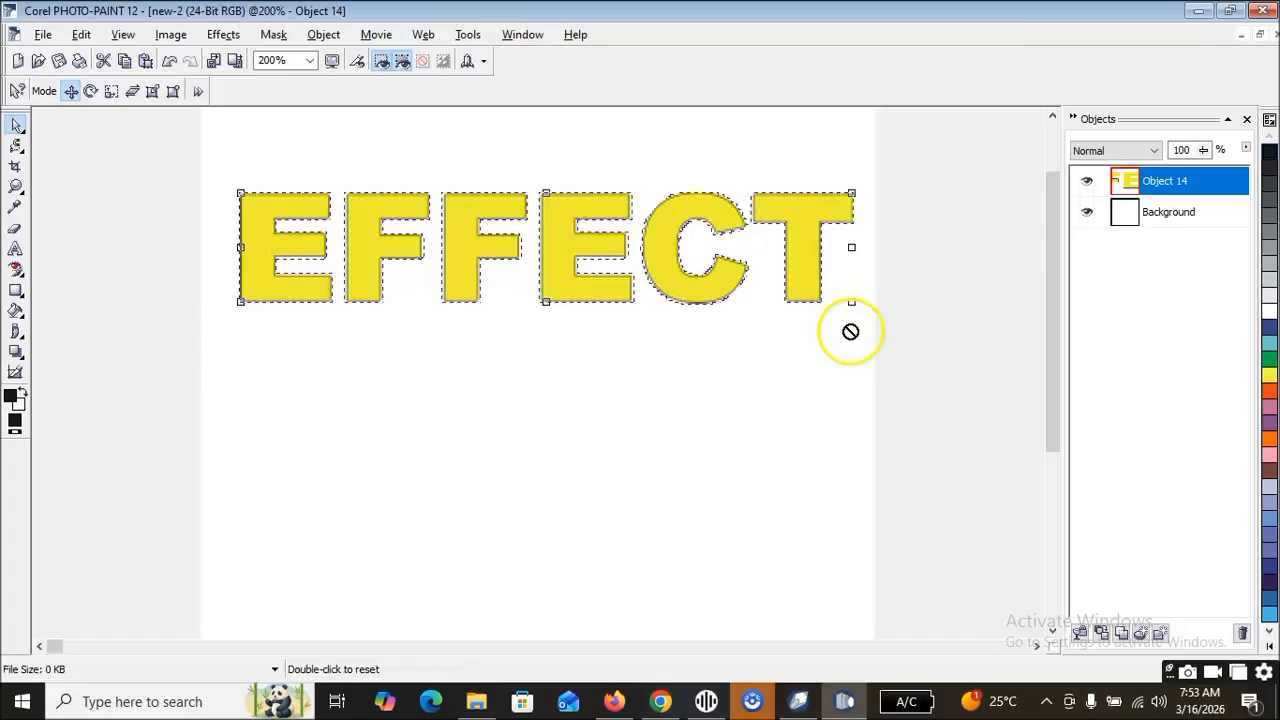
- Apply the Plastic texture effect to the EFFECT object with highlight 35, depth 5, smoothness 30 and light direction 315
{"action": "left_click", "coordinate": [223, 34]}
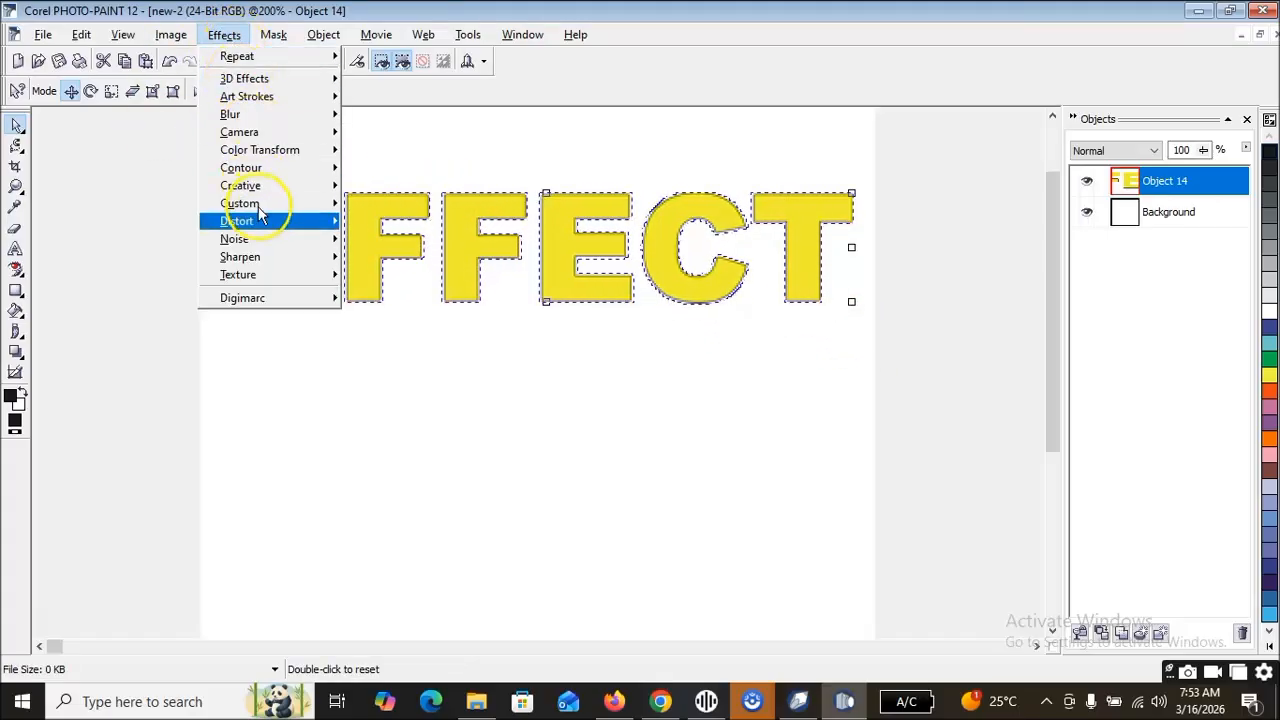
{"action": "mouse_move", "coordinate": [285, 275]}
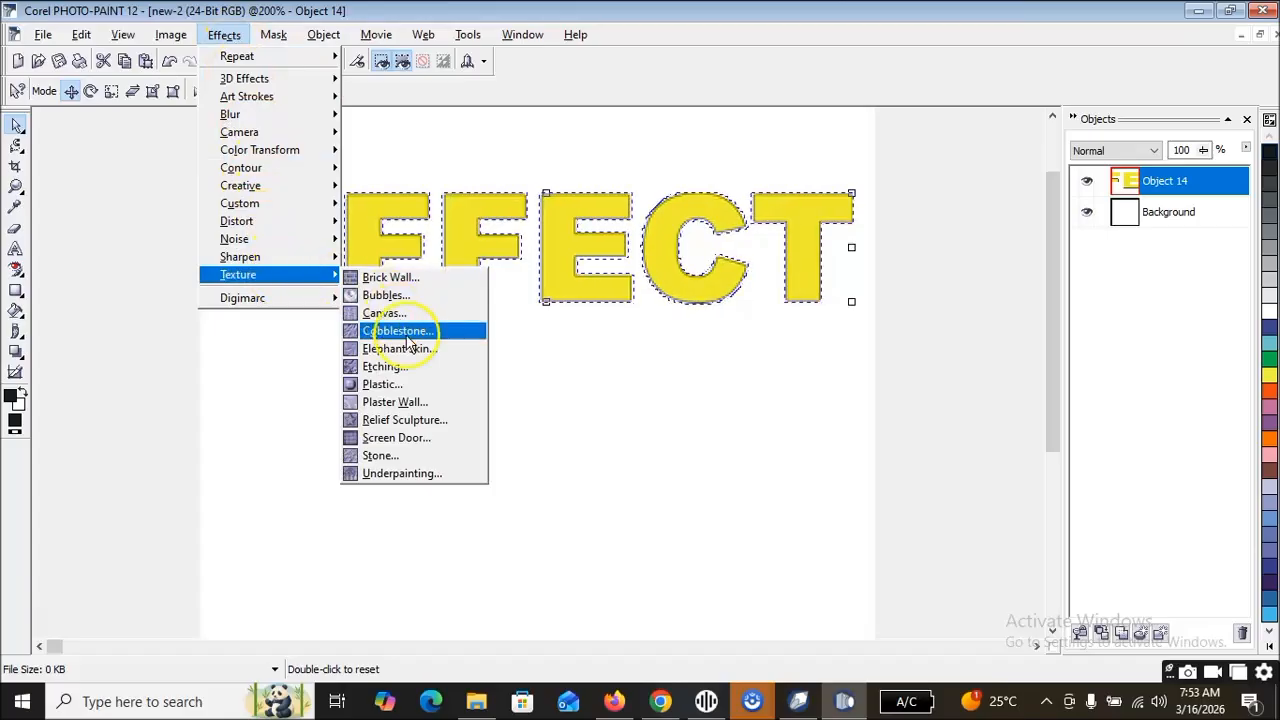
{"action": "left_click", "coordinate": [412, 384]}
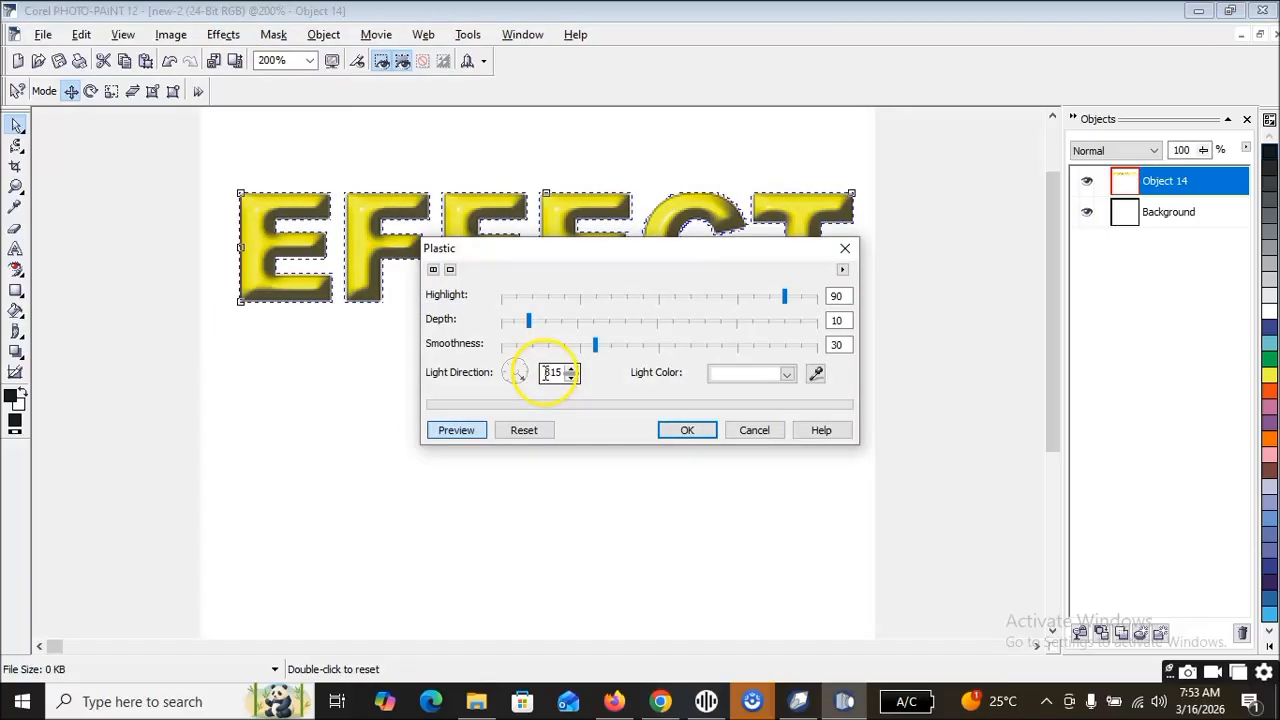
{"action": "left_click_drag", "start_coordinate": [575, 262], "coordinate": [817, 382]}
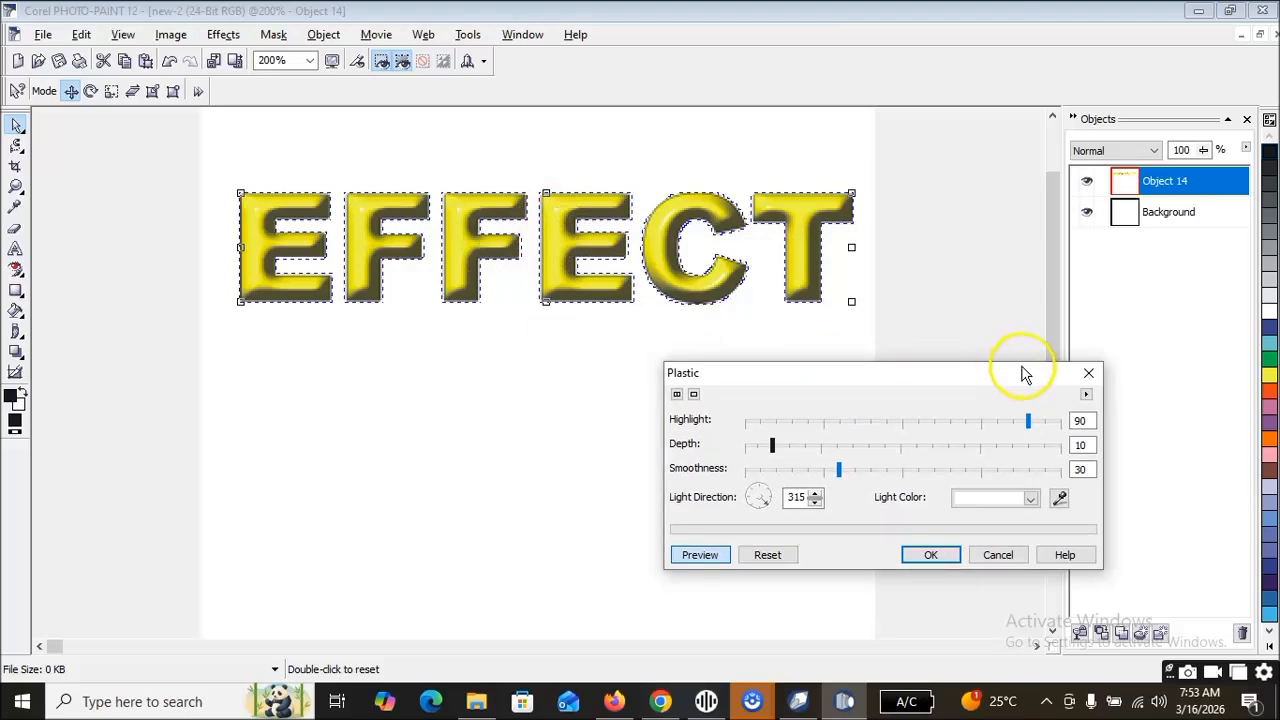
{"action": "left_click", "coordinate": [759, 447]}
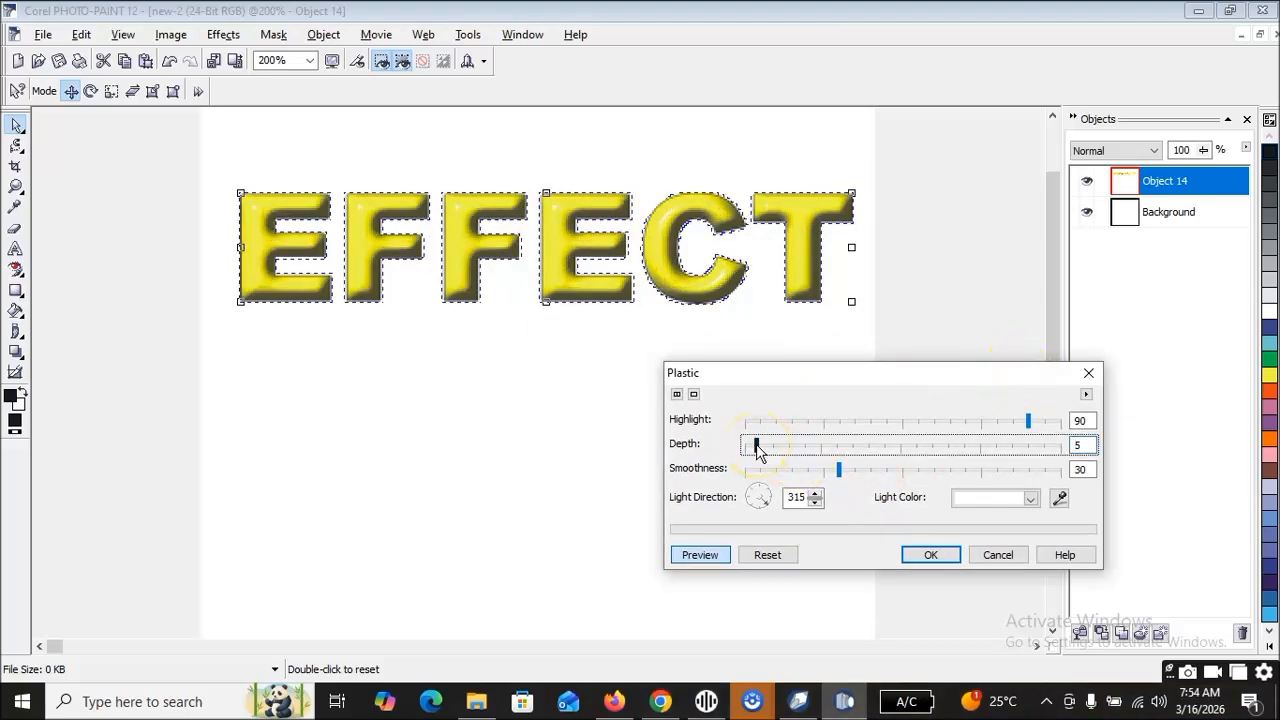
{"action": "left_click", "coordinate": [765, 424]}
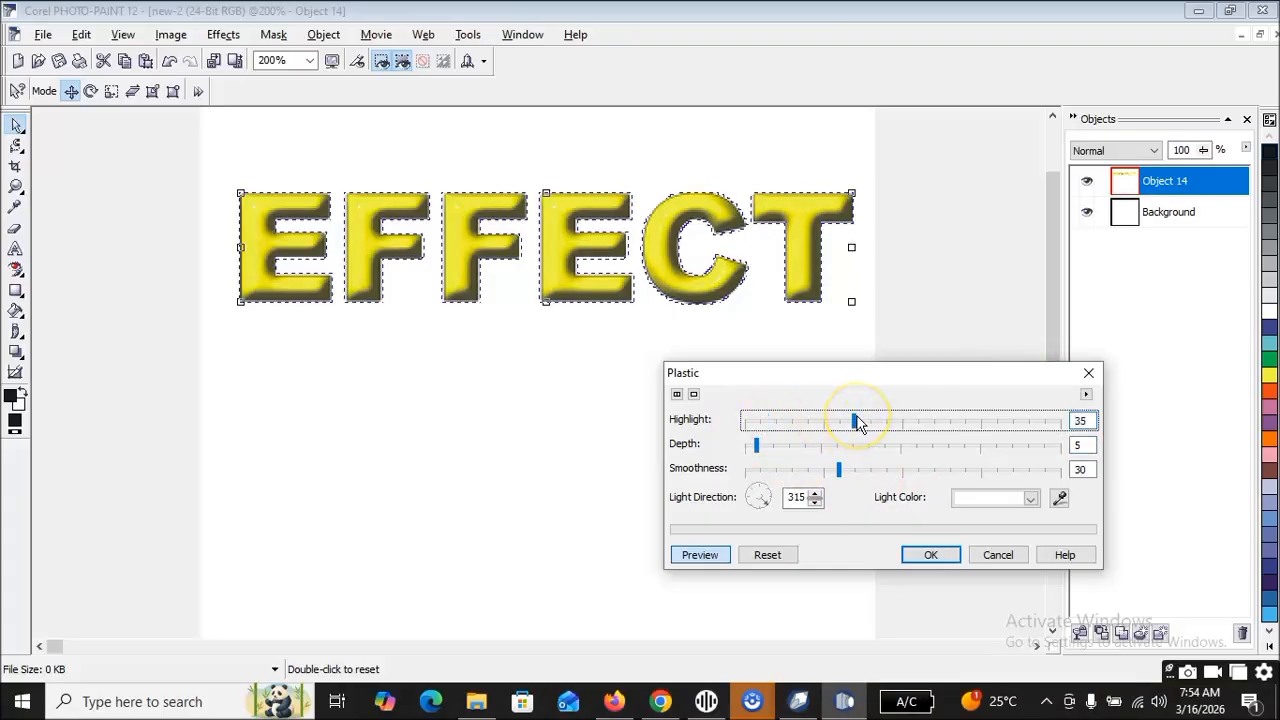
{"action": "left_click", "coordinate": [931, 555]}
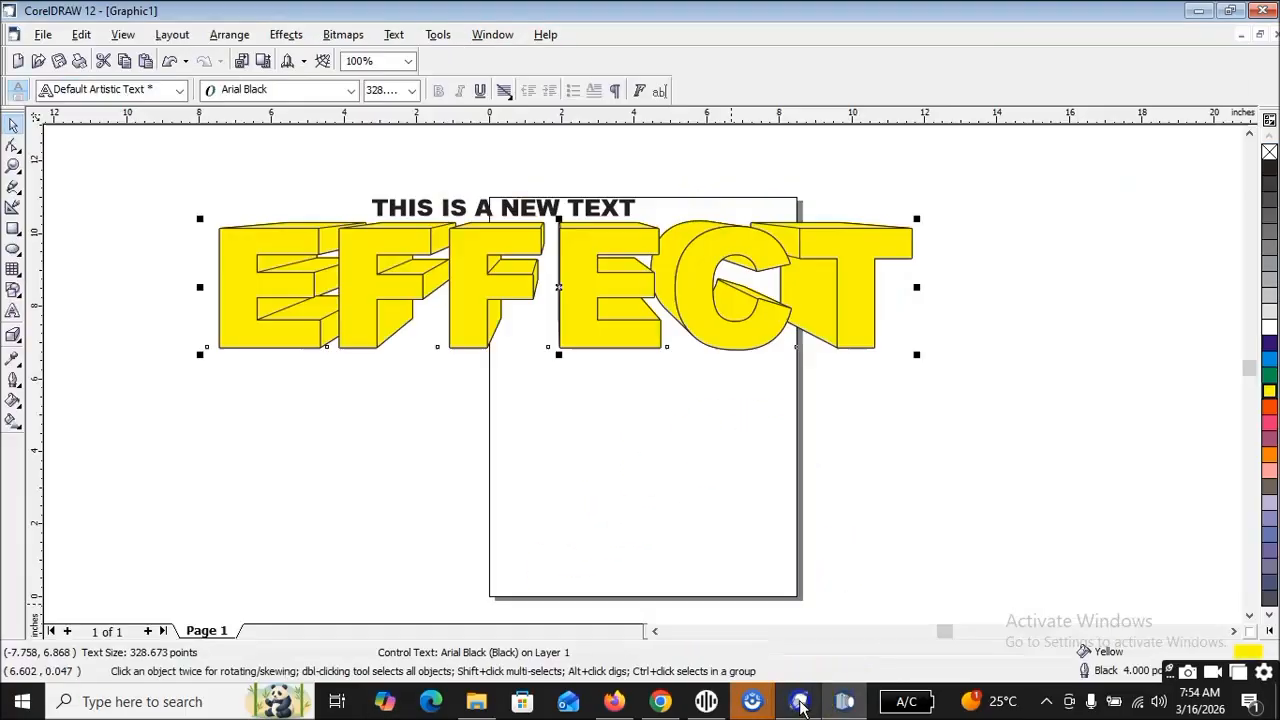
- Switch back to CorelDRAW, paste the plastic EFFECT bitmap below the extruded word and enlarge it to about 290%, 13.18 inches wide
{"action": "left_click", "coordinate": [798, 701]}
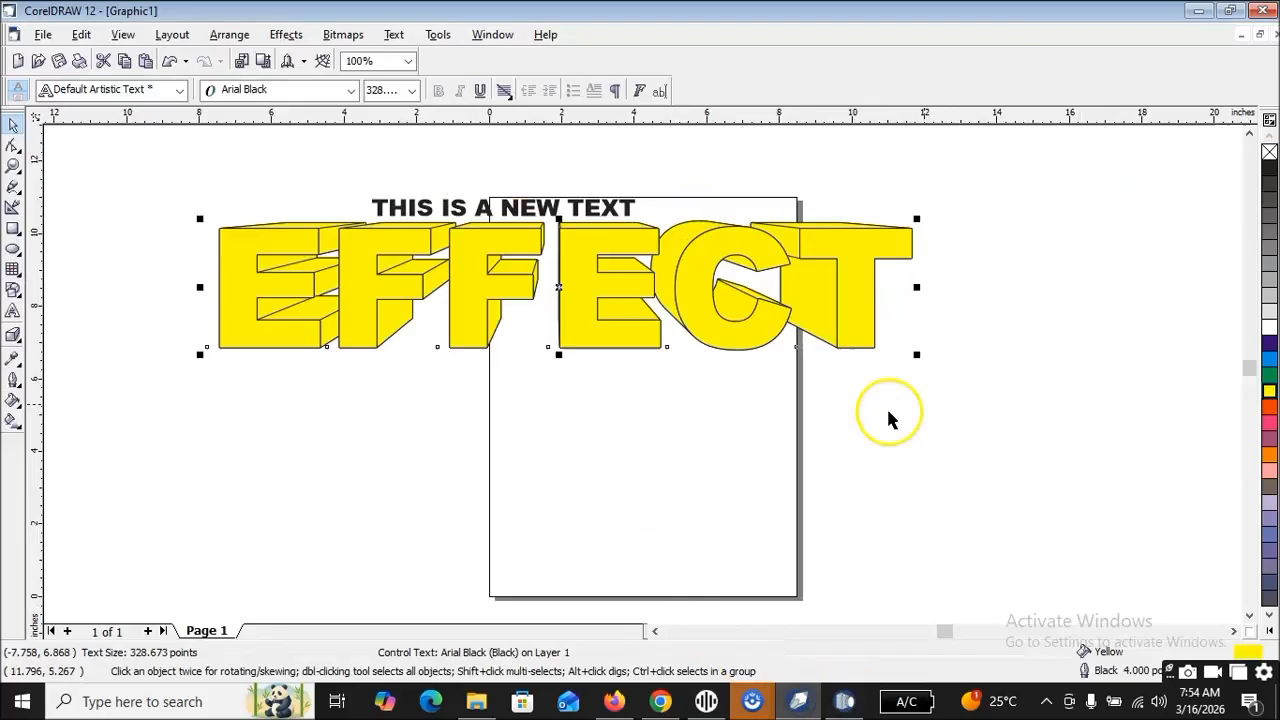
{"action": "right_click", "coordinate": [960, 378]}
{"action": "left_click", "coordinate": [975, 477]}
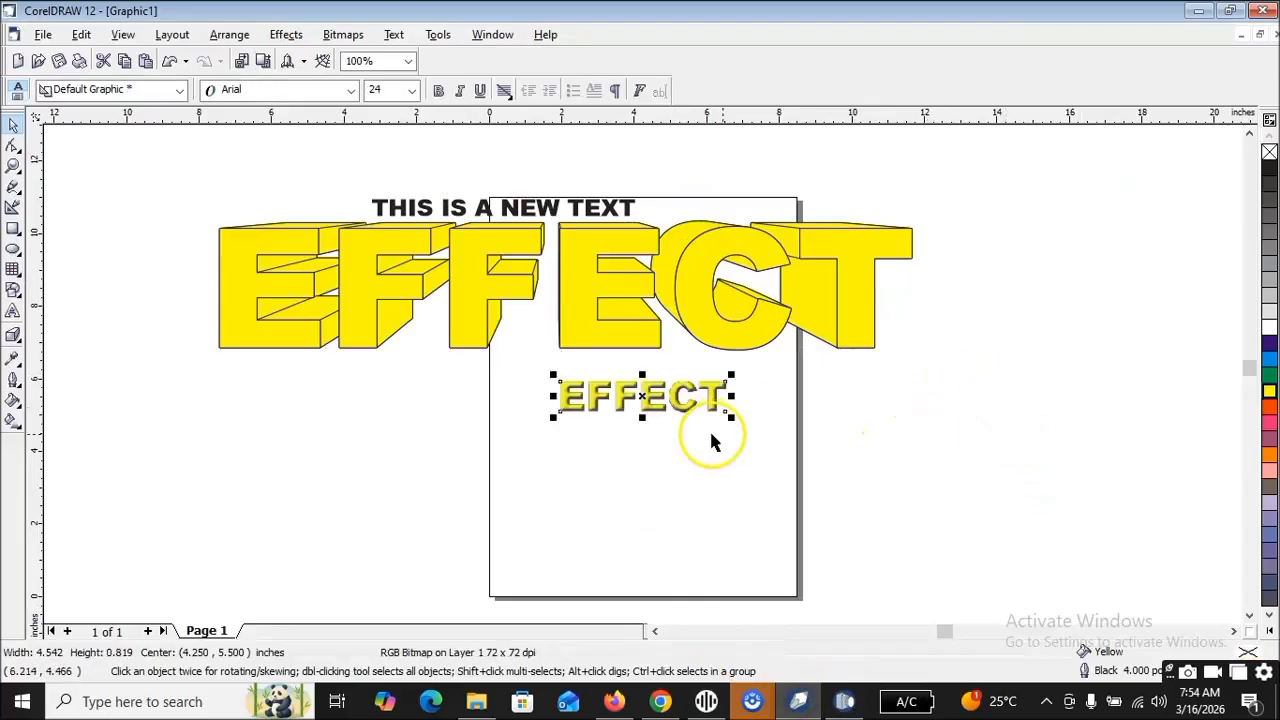
{"action": "left_click_drag", "start_coordinate": [731, 418], "coordinate": [1038, 467]}
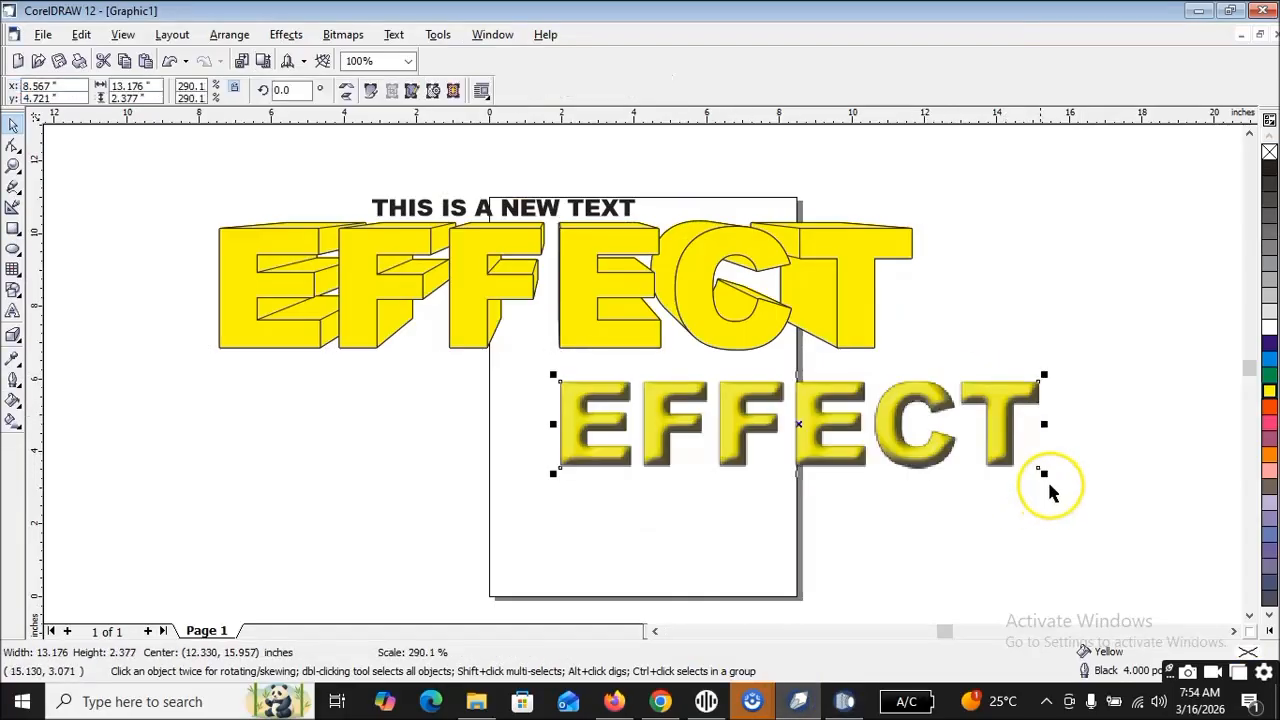
- Move the plastic EFFECT bitmap to the right so it extends well past the page's right edge
{"action": "left_click_drag", "start_coordinate": [806, 440], "coordinate": [938, 437]}
{"action": "left_click", "coordinate": [458, 457]}
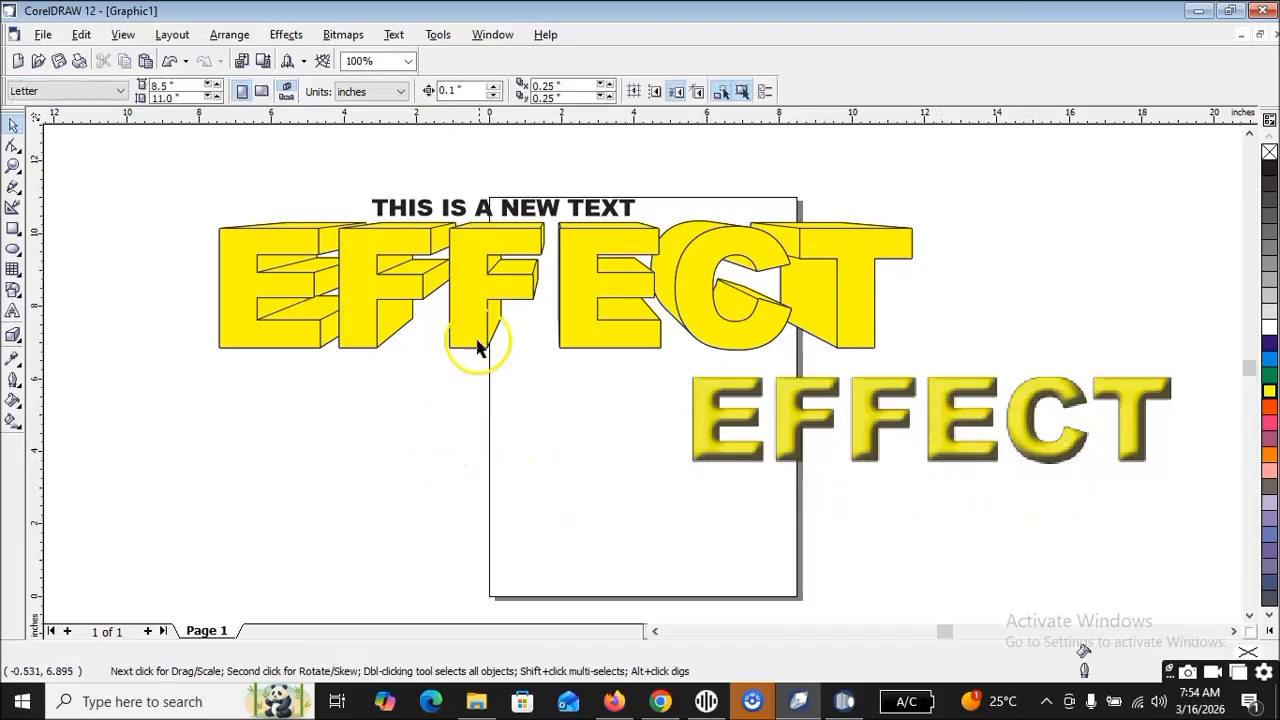
- Deepen the yellow EFFECT word's extrusion by raising its vanishing point to about -0.28 by 6.9 inches
{"action": "left_click", "coordinate": [590, 325]}
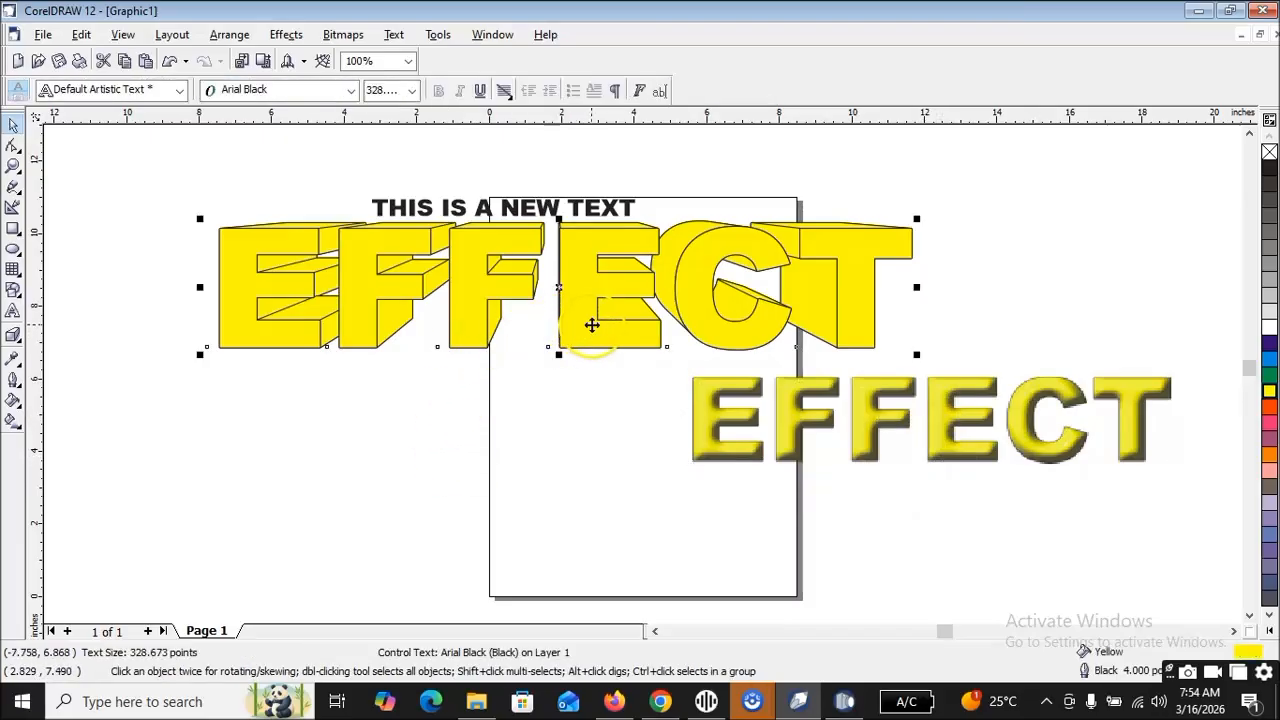
{"action": "left_click", "coordinate": [14, 337]}
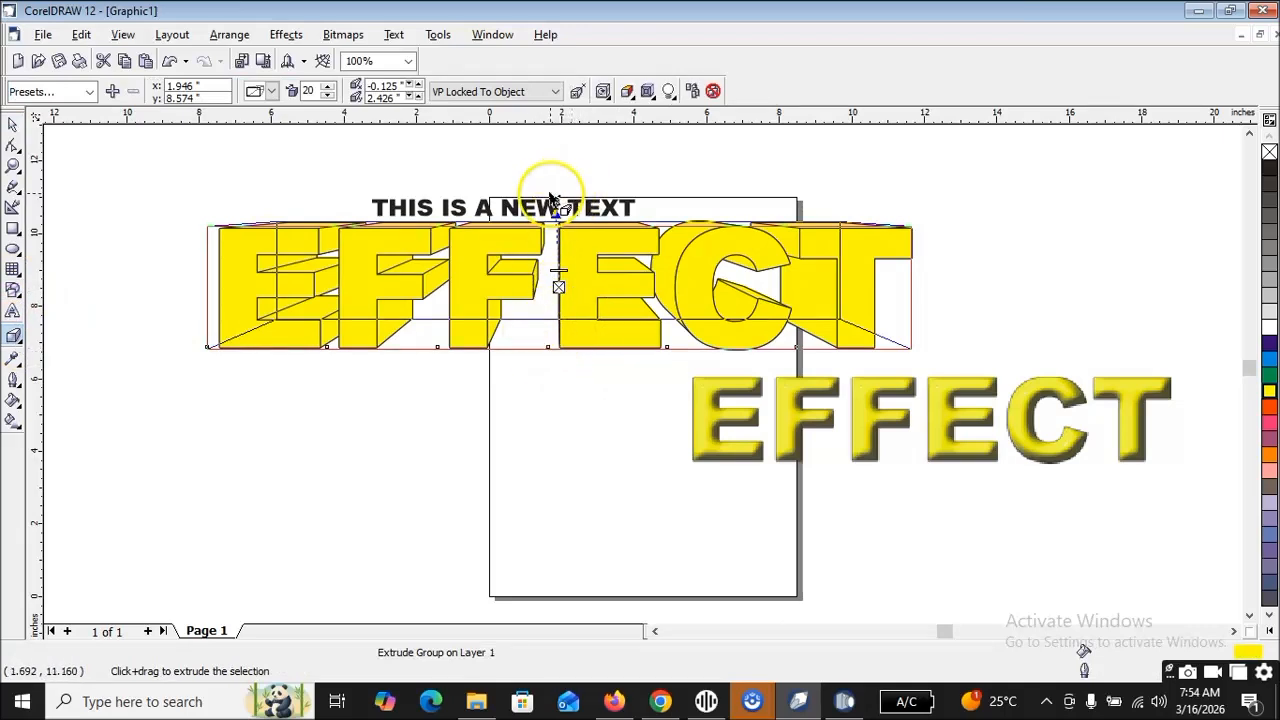
{"action": "left_click_drag", "start_coordinate": [555, 200], "coordinate": [549, 174]}
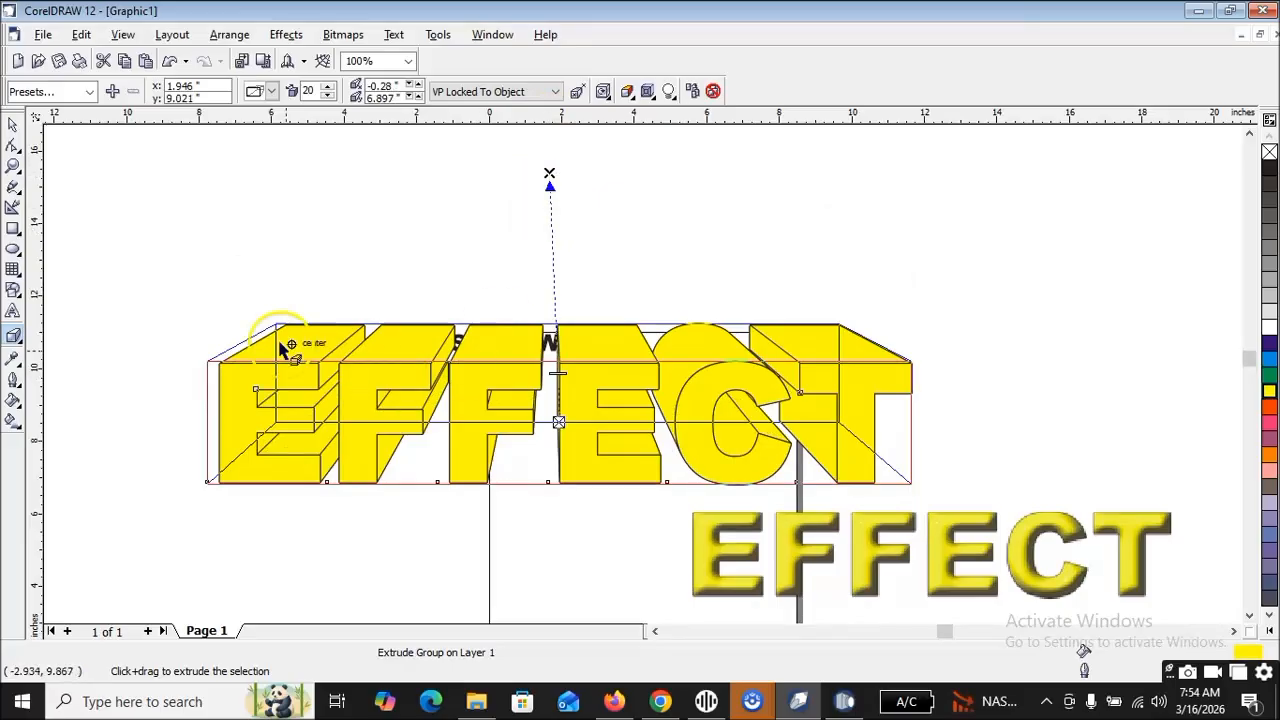
- Duplicate the extruded EFFECT word and shrink the copy to a small size above the page's upper right corner
{"action": "left_click", "coordinate": [14, 121]}
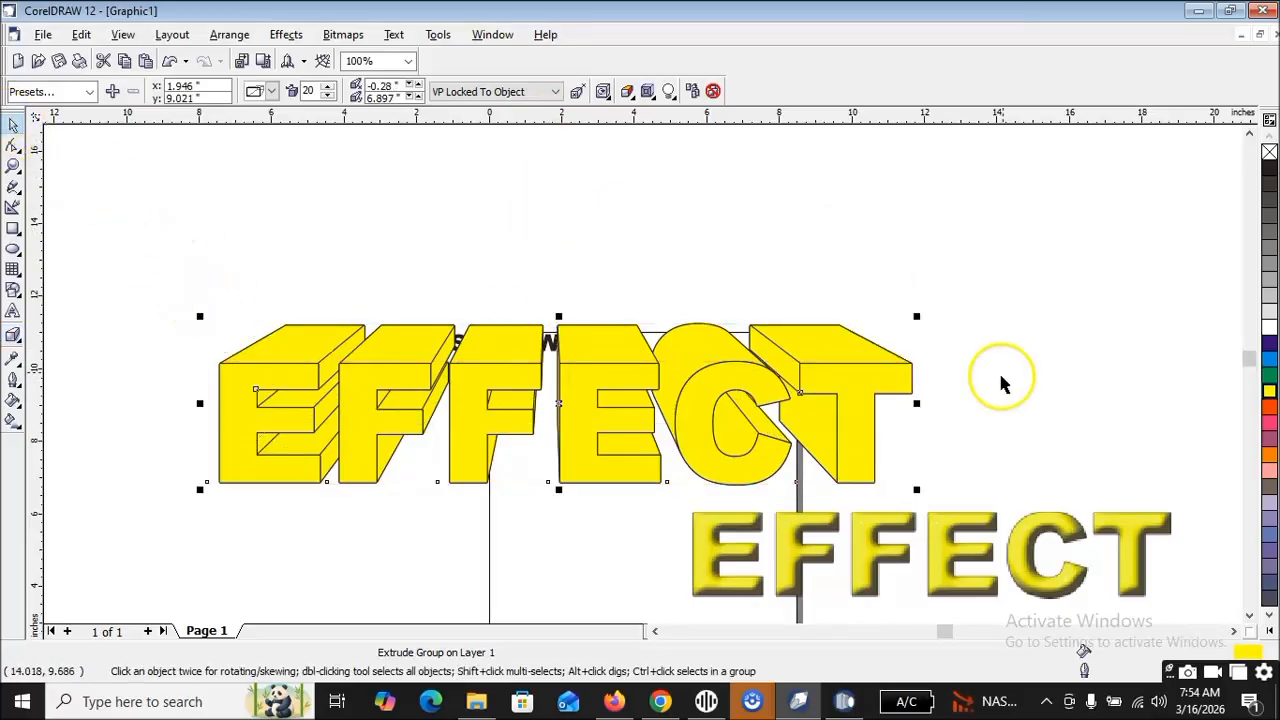
{"action": "left_click_drag", "start_coordinate": [719, 440], "coordinate": [887, 238]}
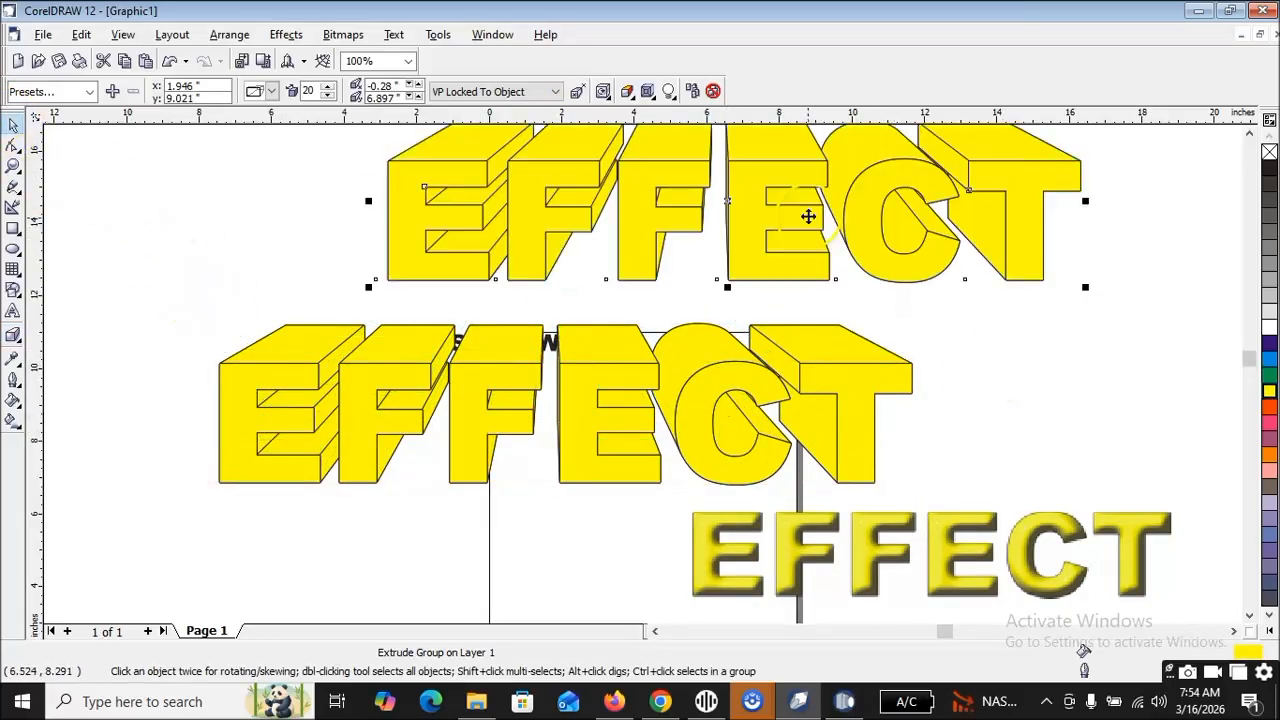
{"action": "left_click_drag", "start_coordinate": [490, 169], "coordinate": [537, 217]}
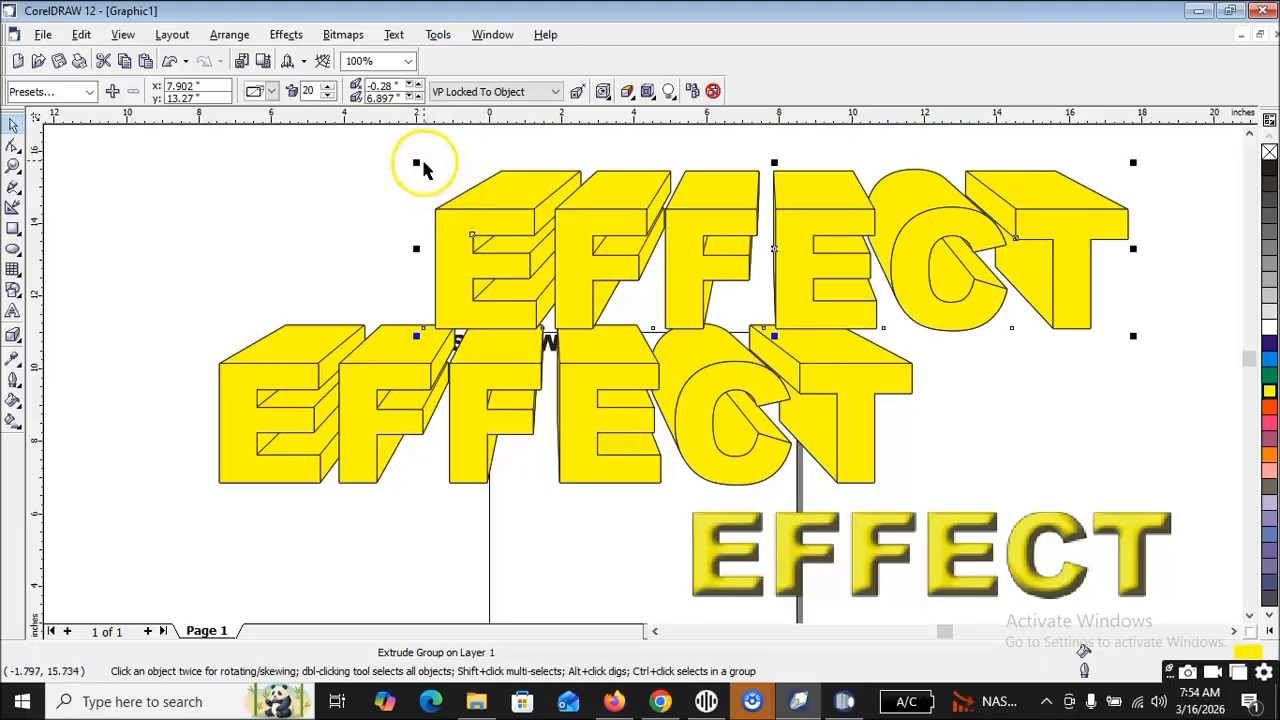
{"action": "left_click_drag", "start_coordinate": [418, 160], "coordinate": [852, 272]}
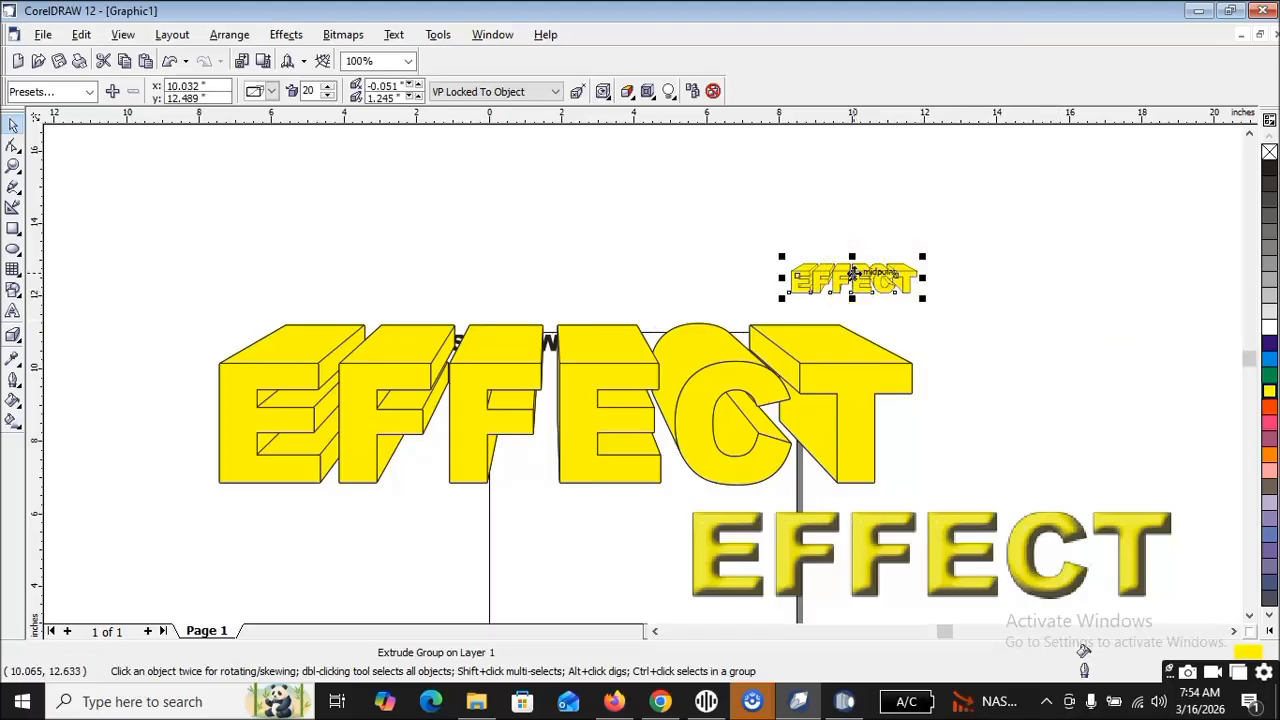
- Switch to Corel PHOTO-PAINT and delete the old plastic EFFECT object from the new-2 image
{"action": "left_click", "coordinate": [860, 699]}
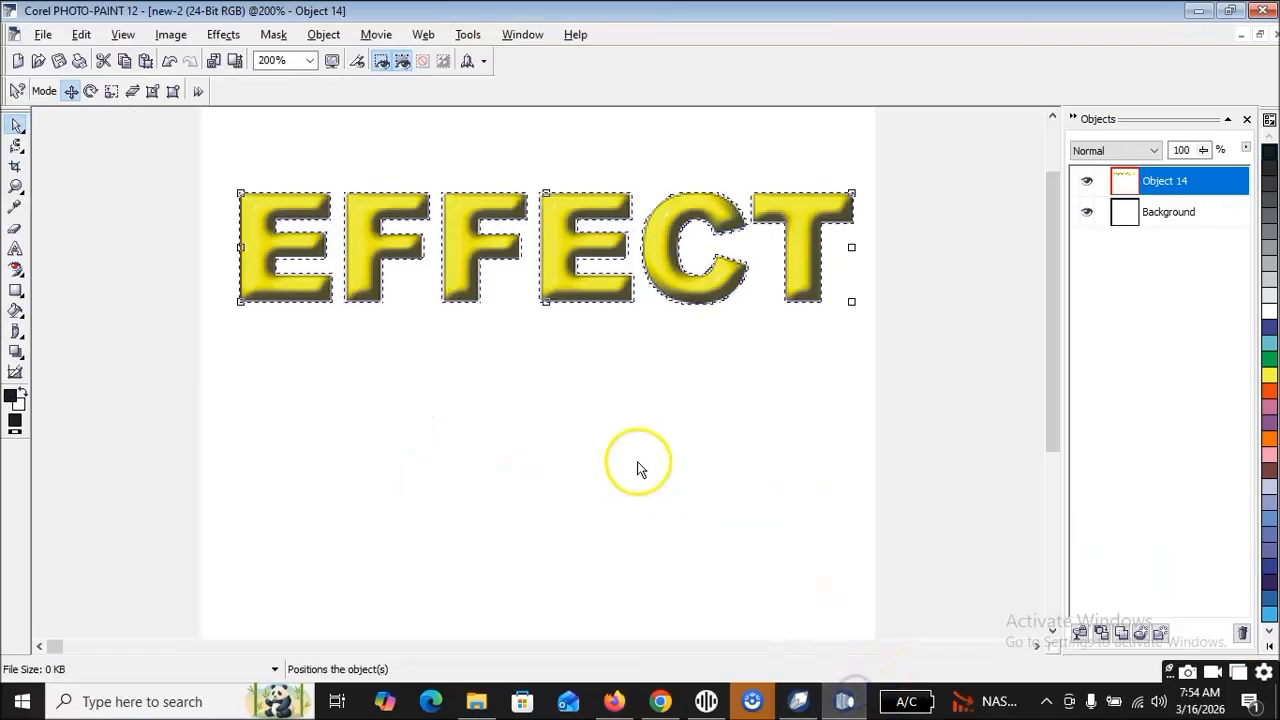
{"action": "left_click", "coordinate": [578, 300]}
{"action": "key", "text": "Delete"}
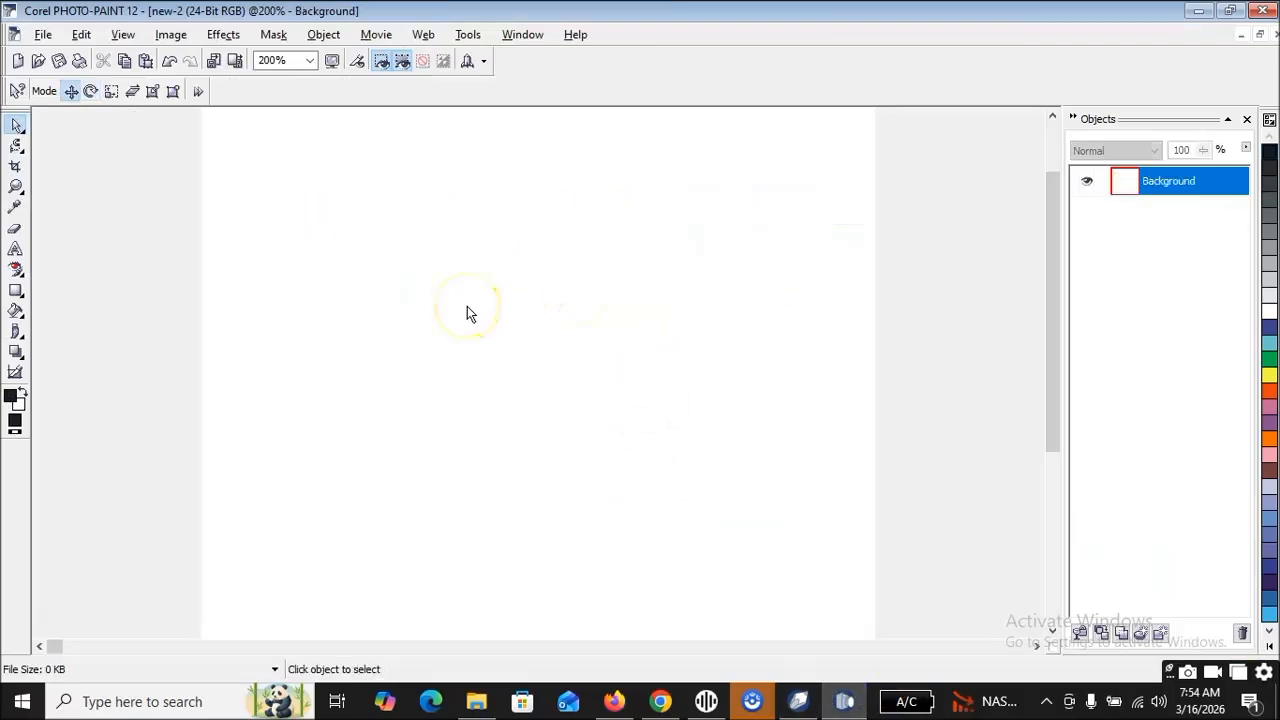
- Bring the small extruded EFFECT into the image at 96 dpi with Maintain original size on, and move it to the upper part of the page
{"action": "key", "text": "ctrl+r"}
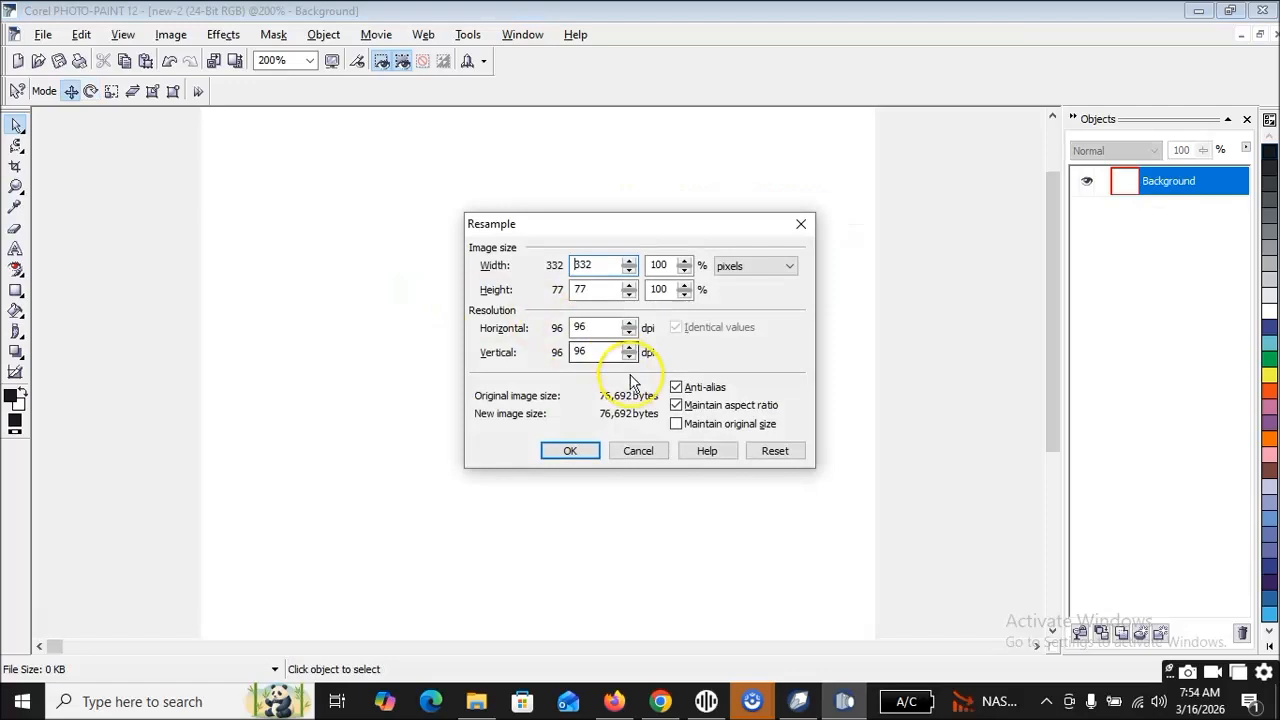
{"action": "left_click", "coordinate": [678, 425]}
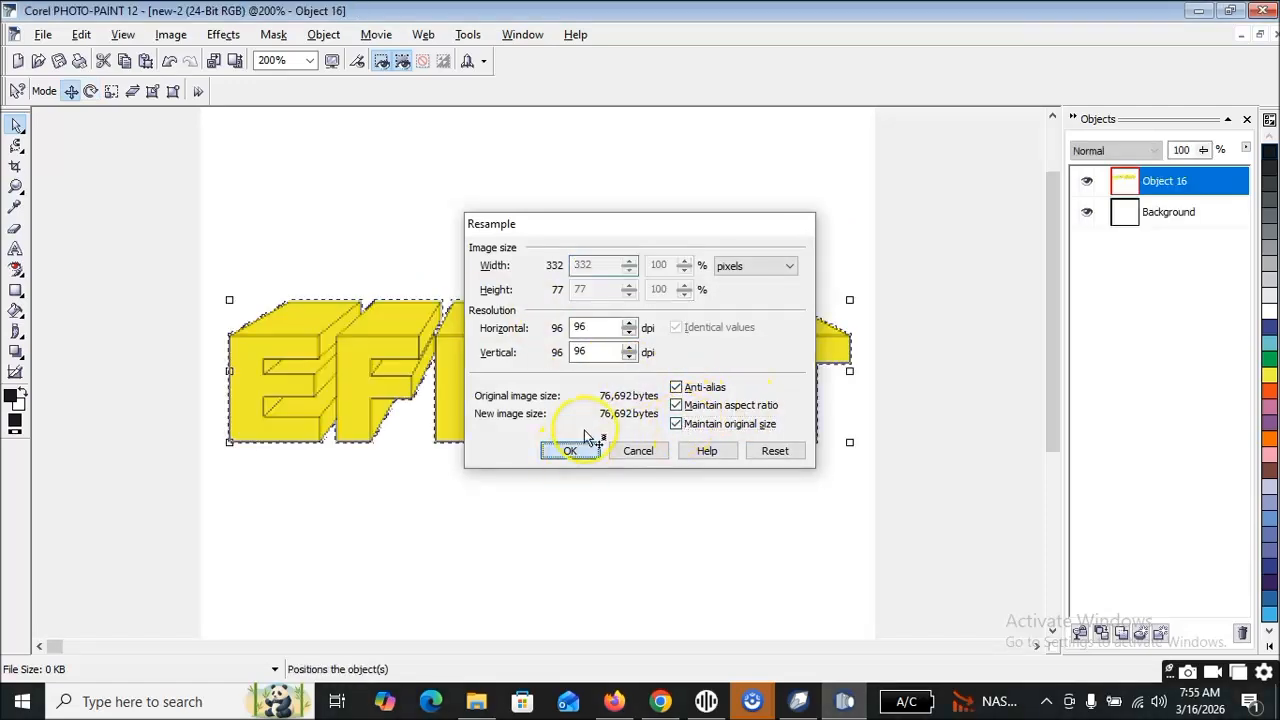
{"action": "left_click", "coordinate": [570, 451]}
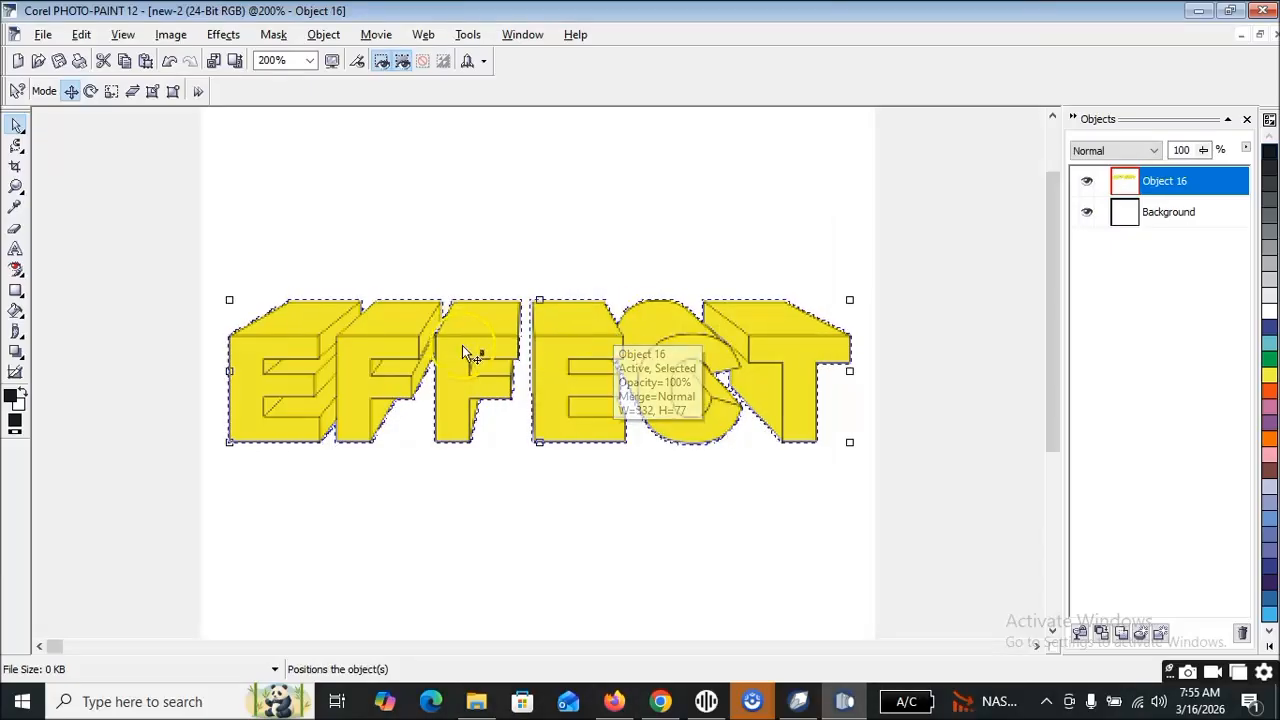
{"action": "left_click_drag", "start_coordinate": [544, 364], "coordinate": [556, 234]}
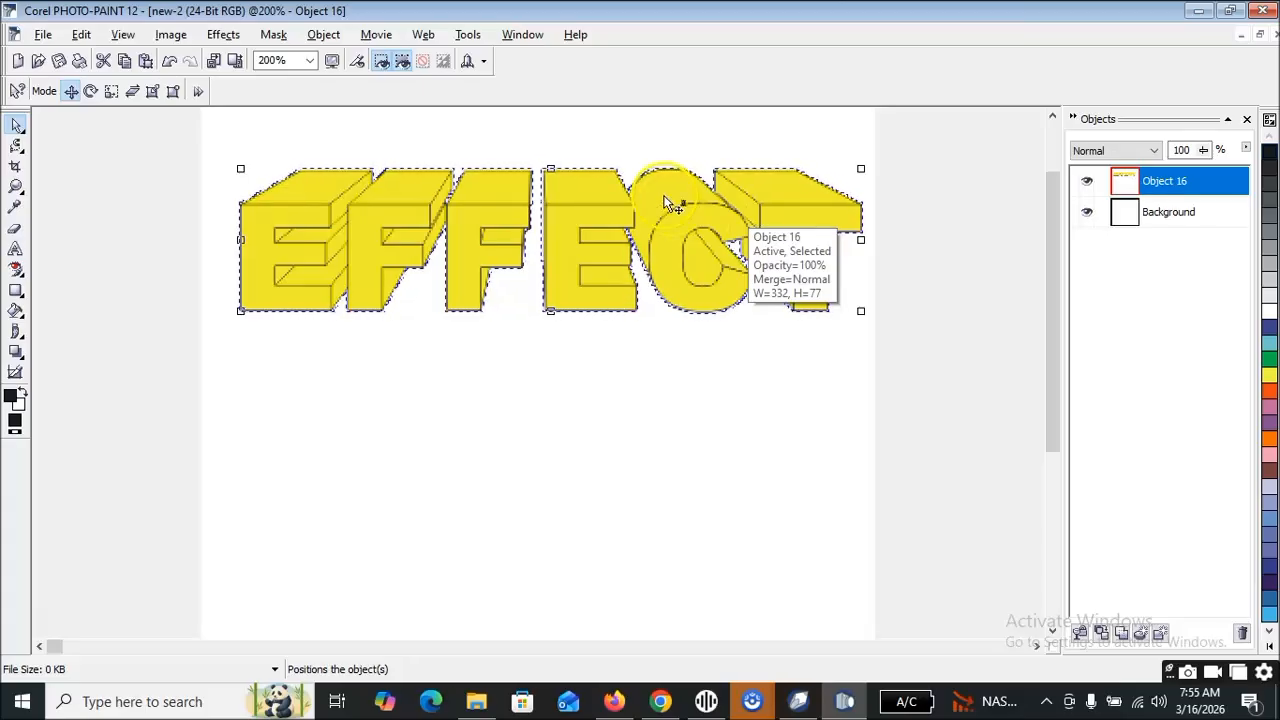
- Apply the Plastic texture effect to the extruded EFFECT object with highlight 3, depth 8, smoothness 13 and light direction 315
{"action": "left_click", "coordinate": [224, 34]}
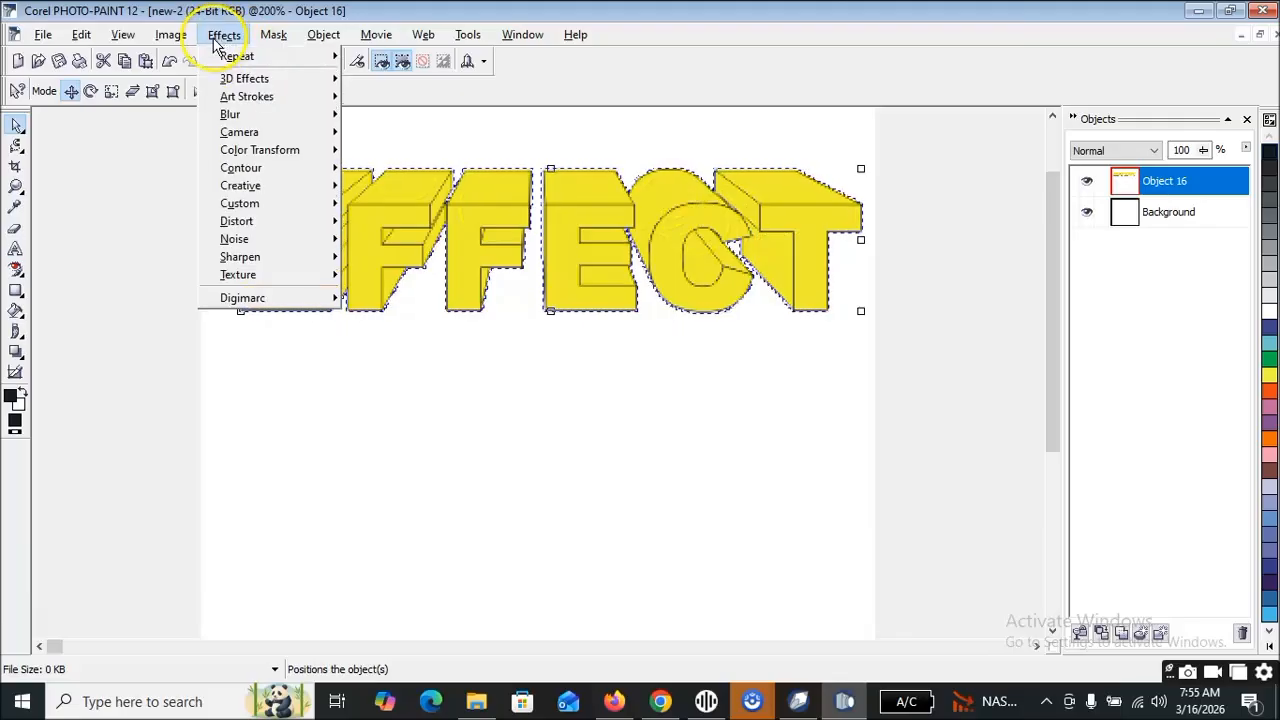
{"action": "mouse_move", "coordinate": [250, 84]}
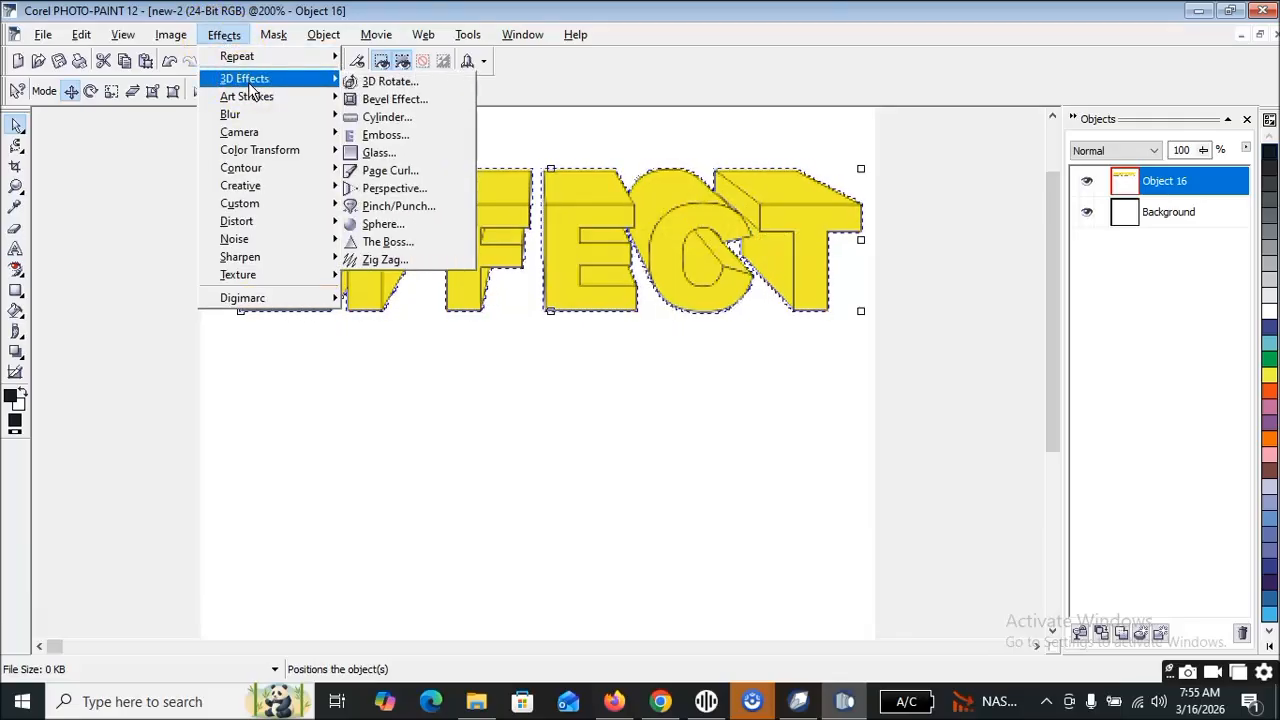
{"action": "left_click", "coordinate": [260, 136]}
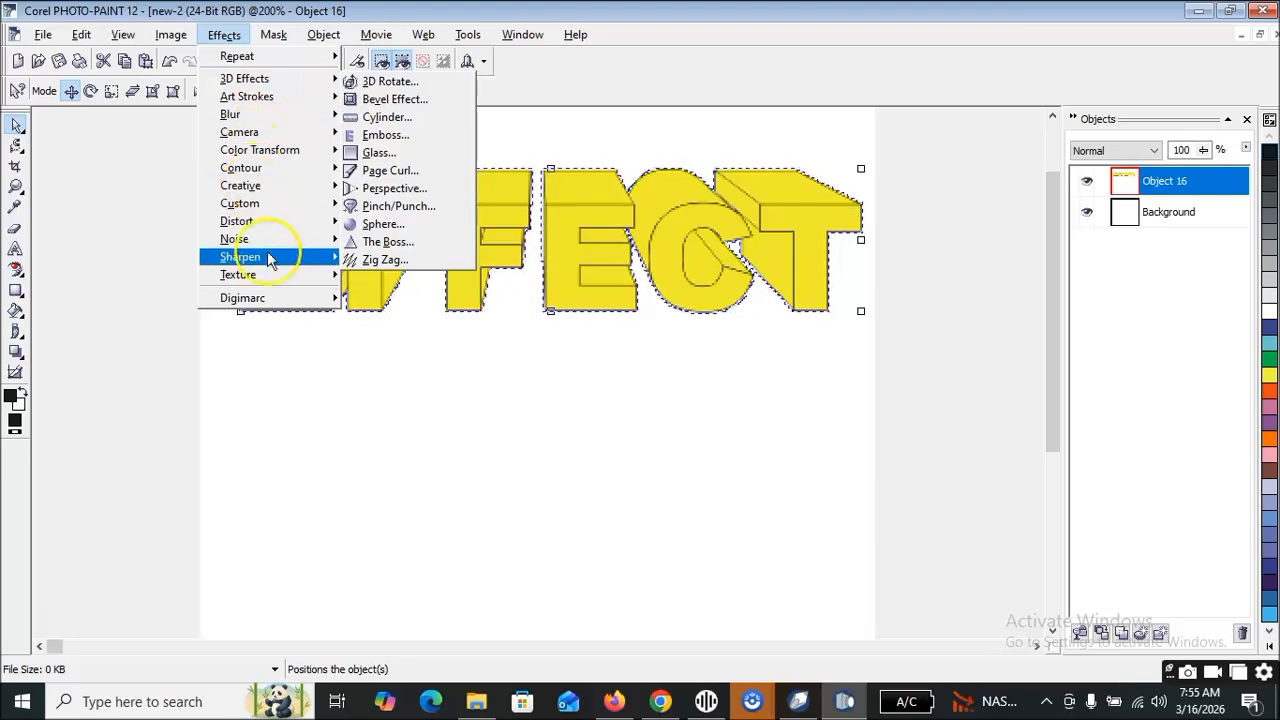
{"action": "mouse_move", "coordinate": [286, 277]}
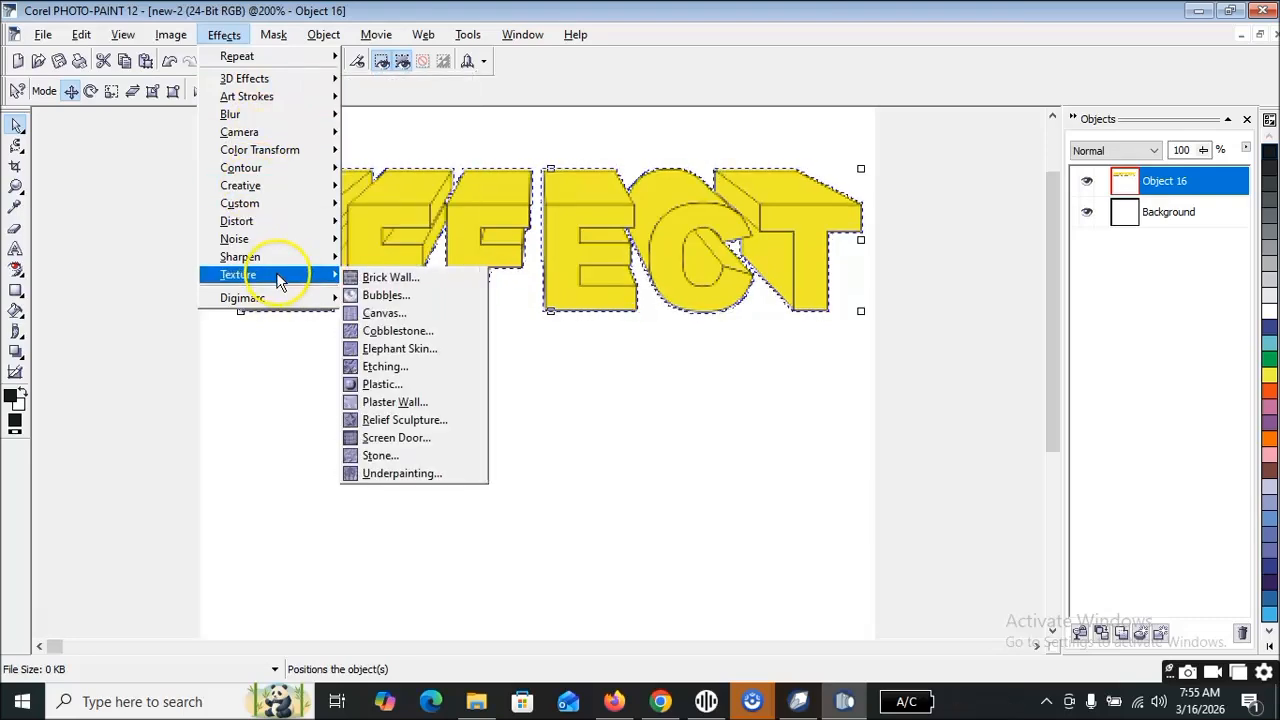
{"action": "left_click", "coordinate": [420, 384]}
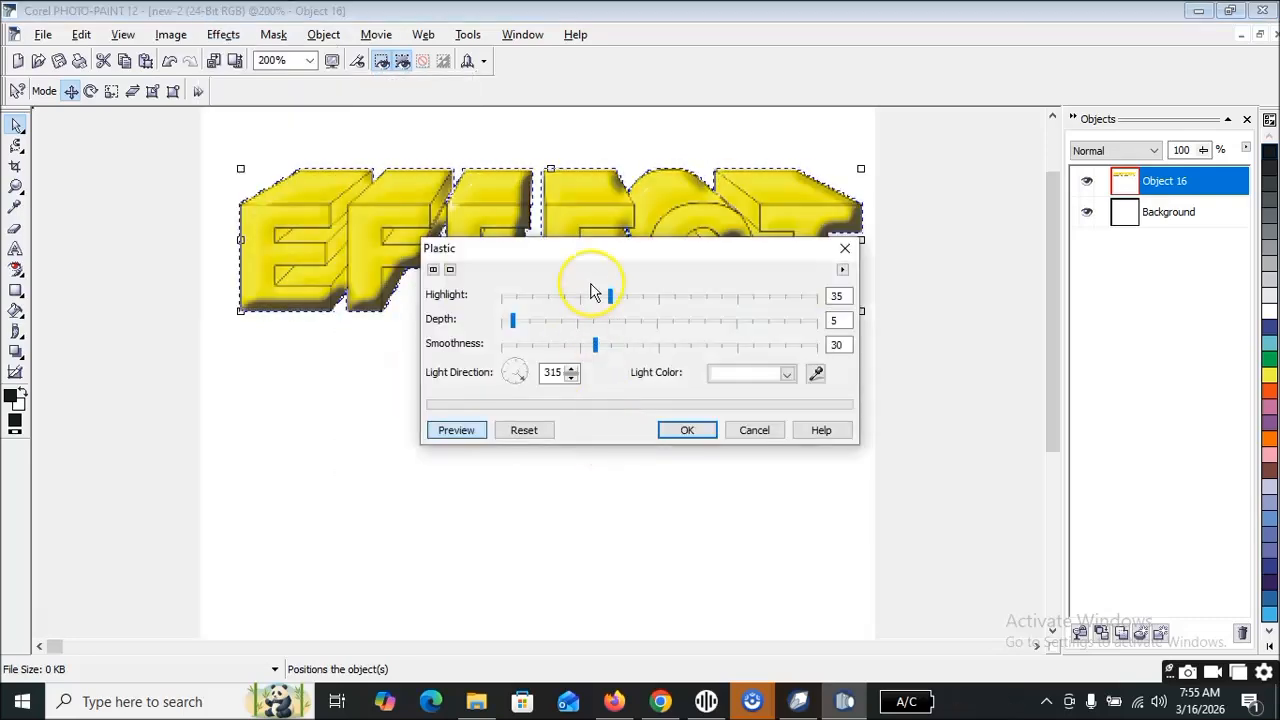
{"action": "left_click_drag", "start_coordinate": [613, 262], "coordinate": [897, 386]}
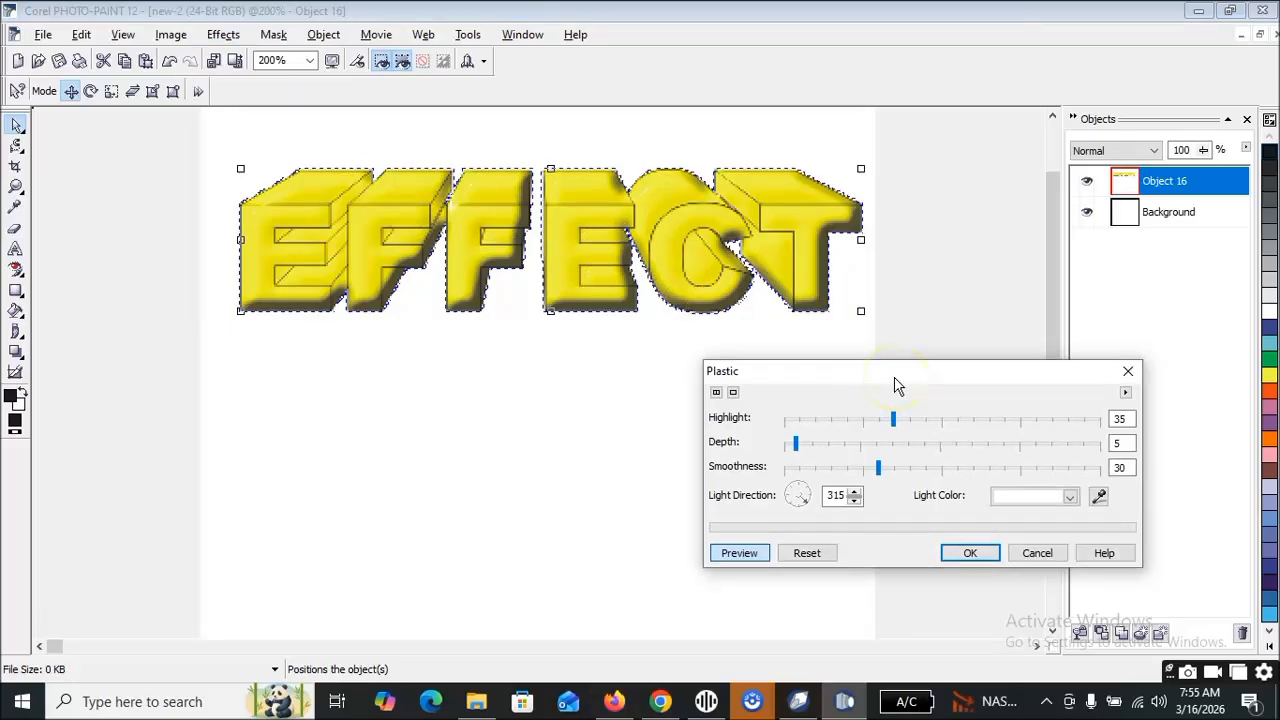
{"action": "left_click", "coordinate": [818, 420]}
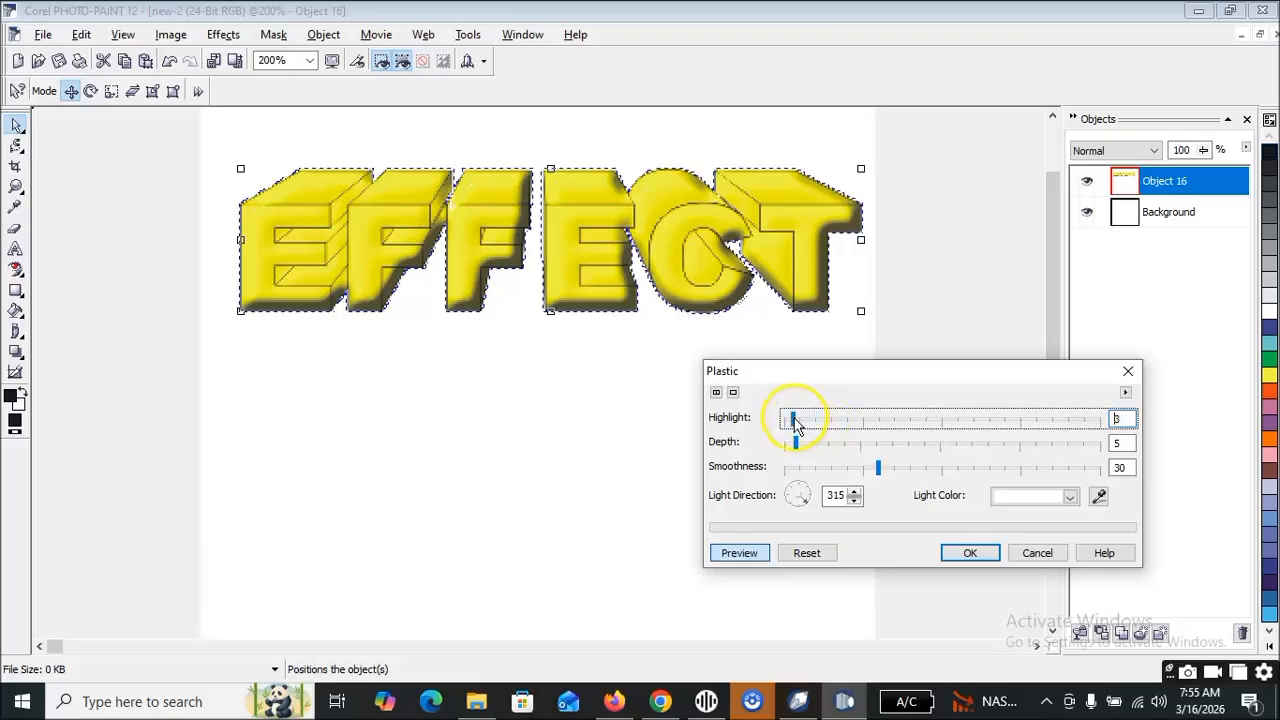
{"action": "left_click", "coordinate": [832, 444]}
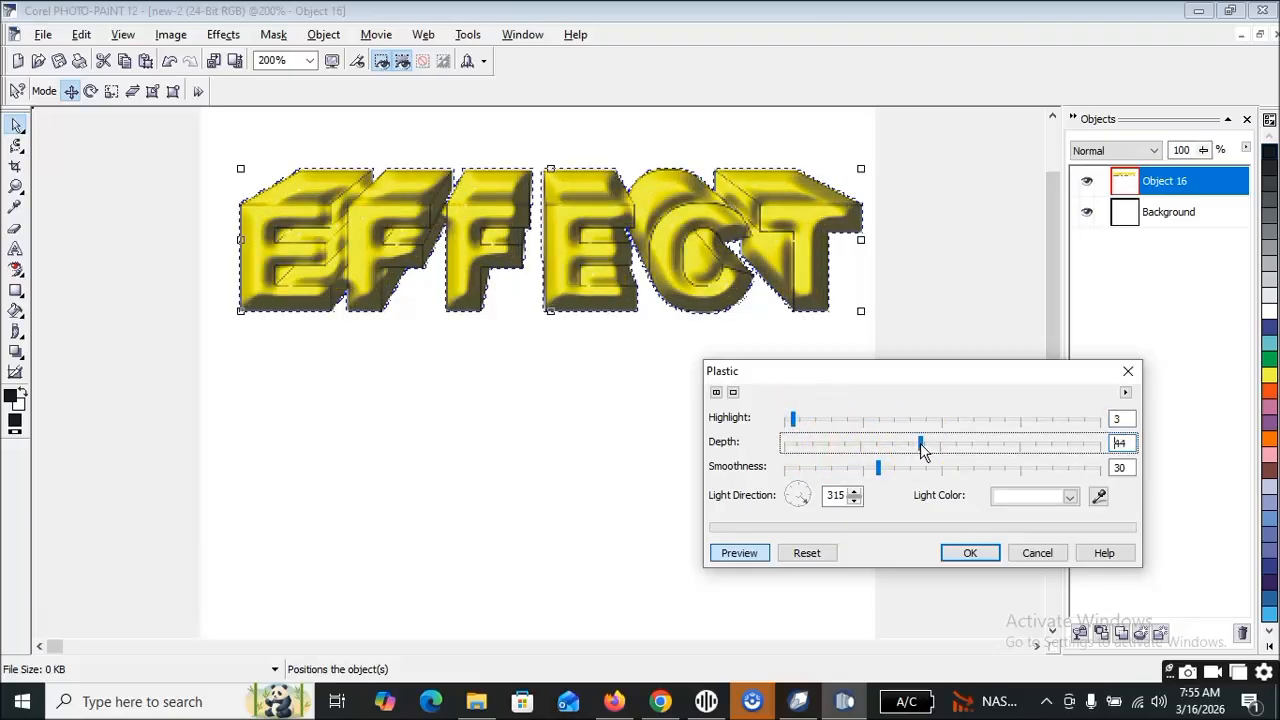
{"action": "left_click", "coordinate": [838, 445]}
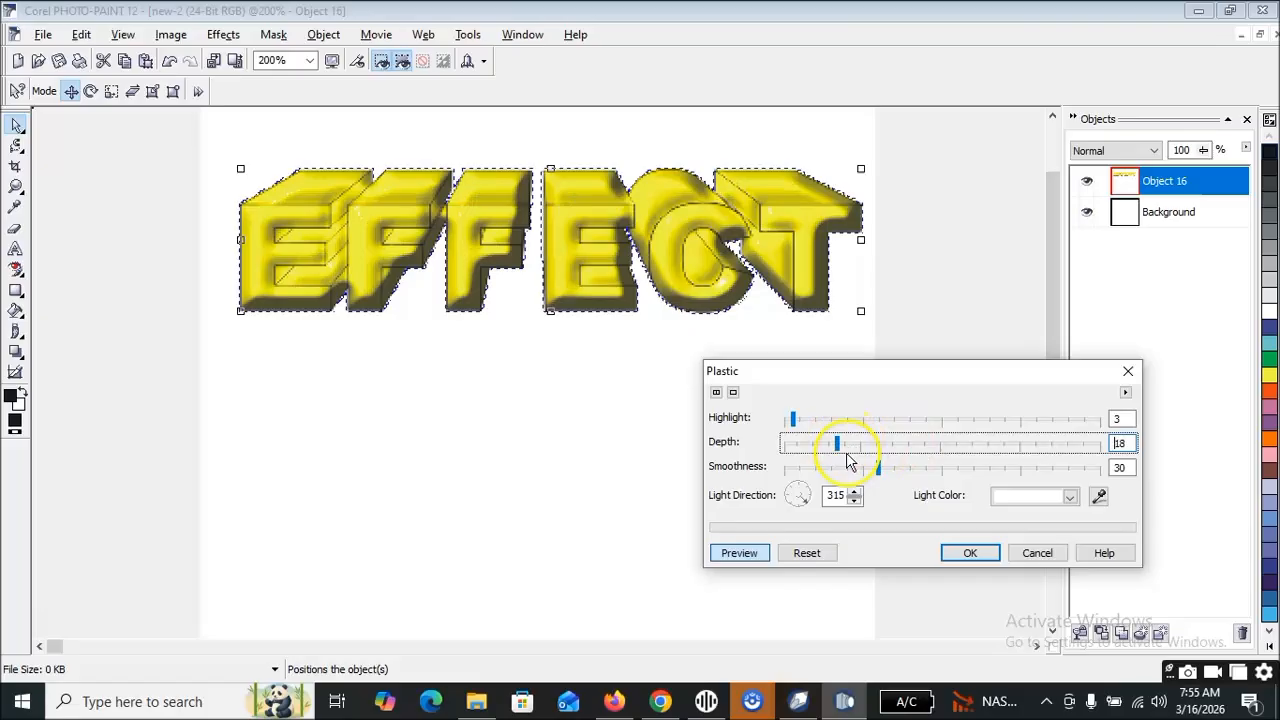
{"action": "left_click", "coordinate": [917, 469]}
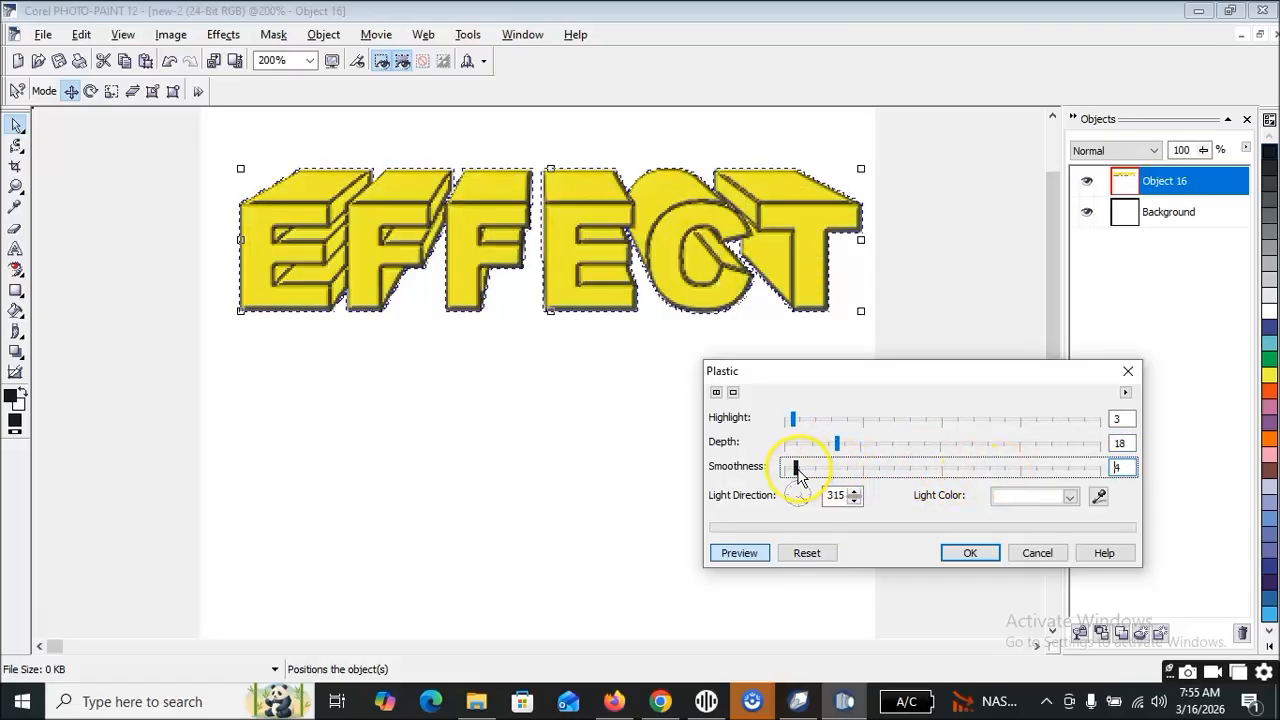
{"action": "left_click_drag", "start_coordinate": [800, 475], "coordinate": [806, 446]}
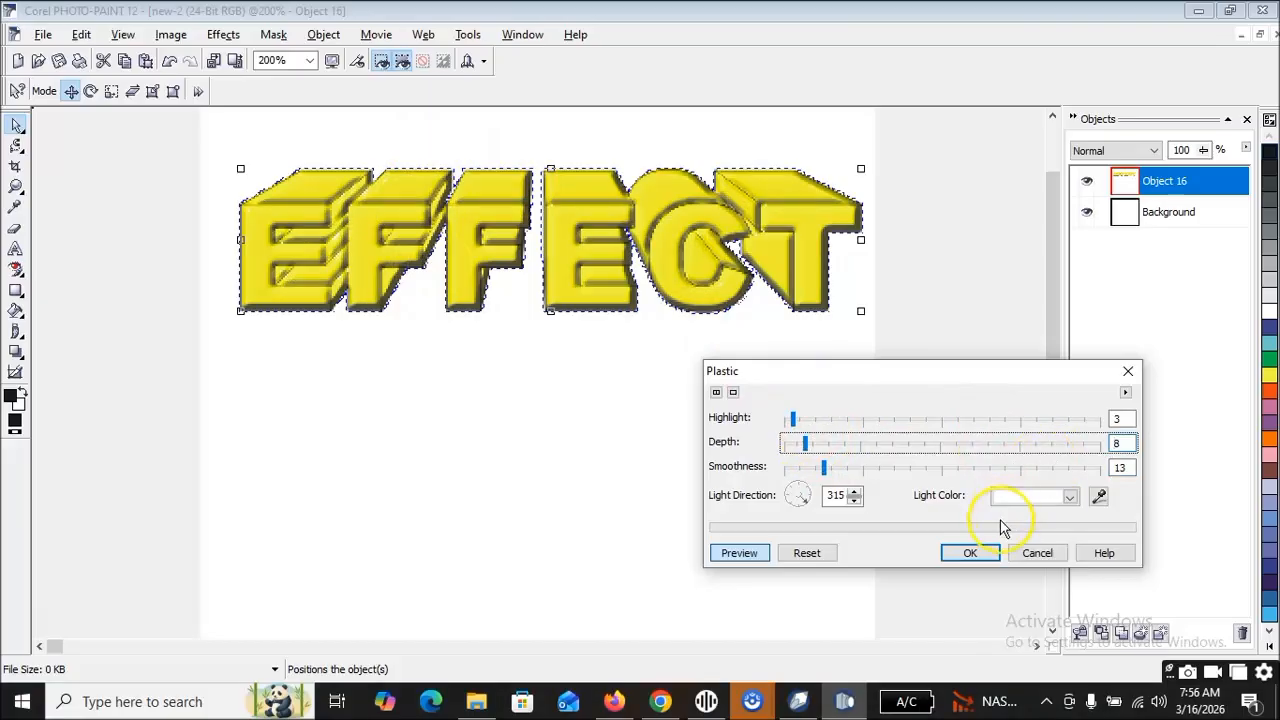
{"action": "left_click", "coordinate": [970, 553]}
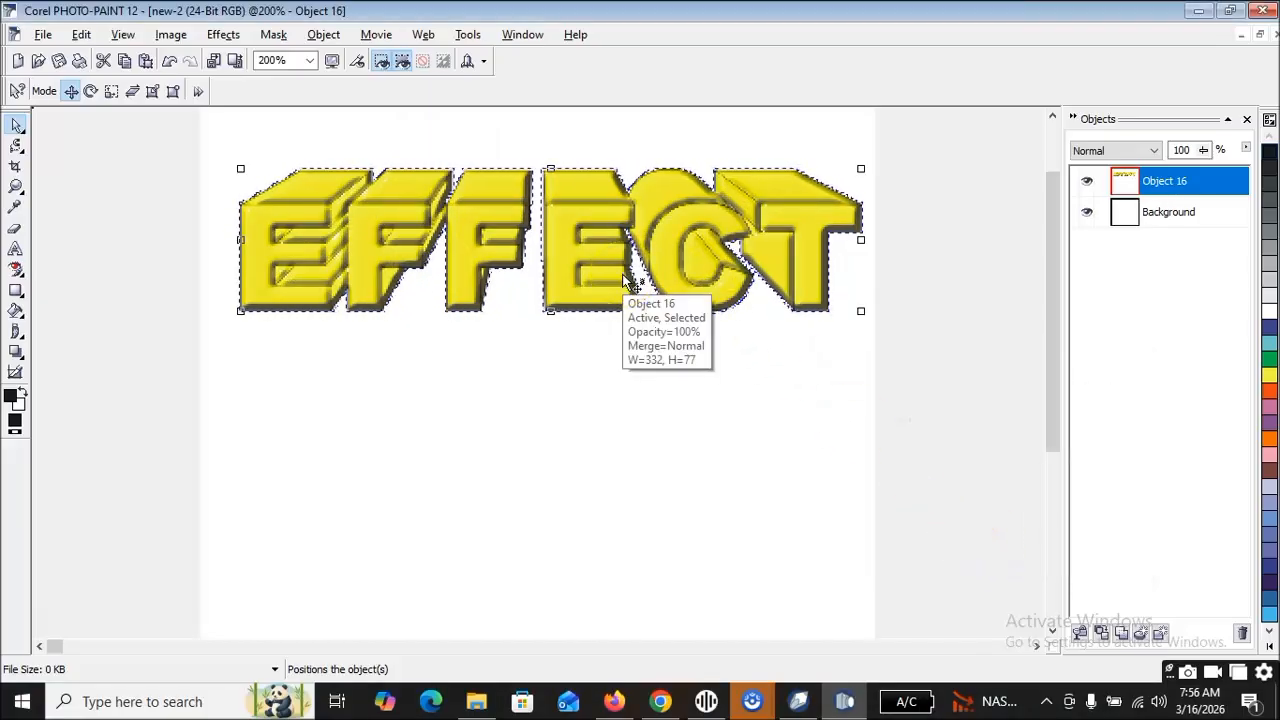
- Switch back to CorelDRAW, paste the plastic extruded EFFECT bitmap and place it just right of the small extruded copy
{"action": "left_click", "coordinate": [800, 701]}
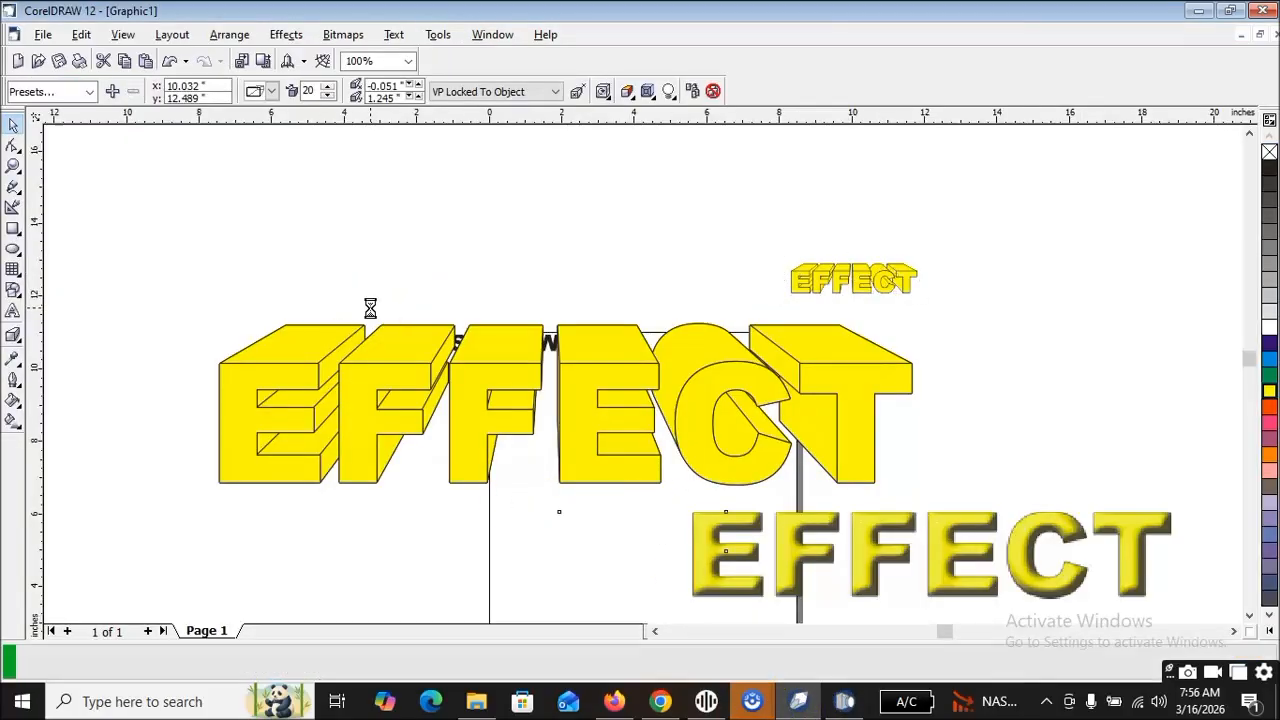
{"action": "key", "text": "ctrl+v"}
{"action": "left_click_drag", "start_coordinate": [590, 528], "coordinate": [966, 267]}
{"action": "left_click", "coordinate": [1062, 366]}
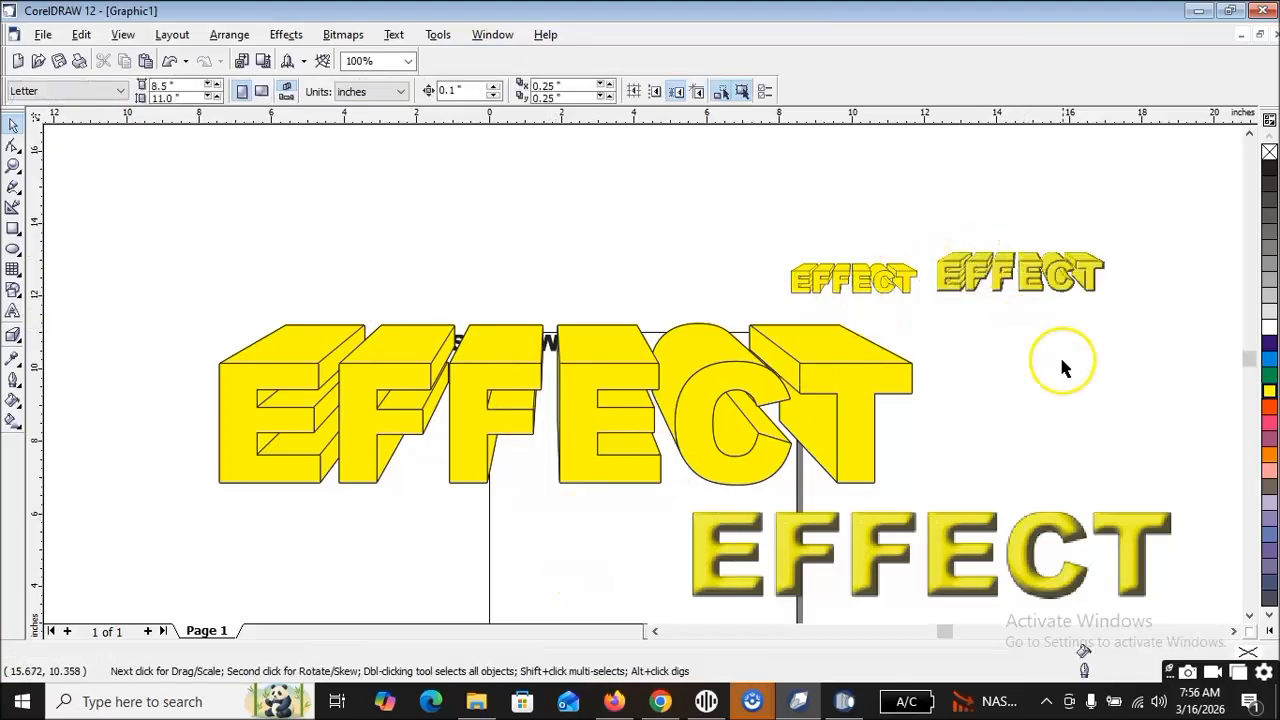
- Shrink the large extruded EFFECT word to nearly the page width and place it inside the page below THIS IS A NEW TEXT
{"action": "left_click_drag", "start_coordinate": [577, 371], "coordinate": [514, 216]}
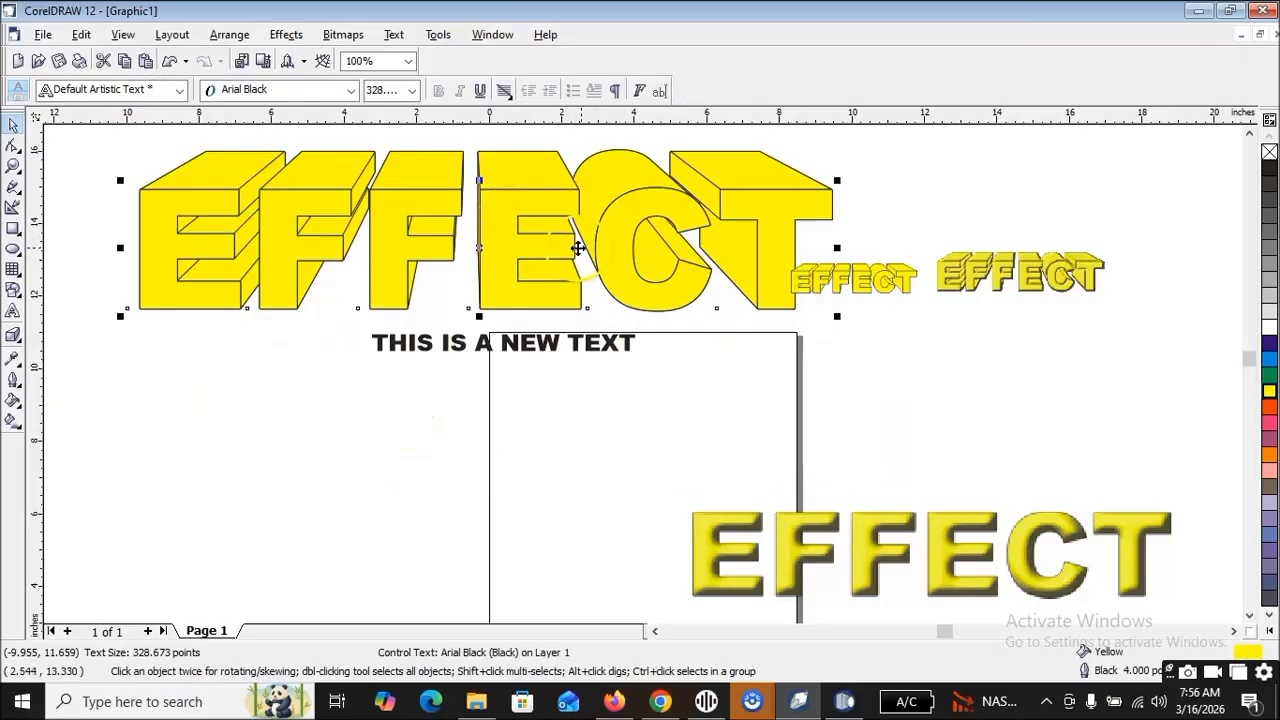
{"action": "left_click_drag", "start_coordinate": [578, 244], "coordinate": [578, 244]}
{"action": "key", "text": "ctrl+z"}
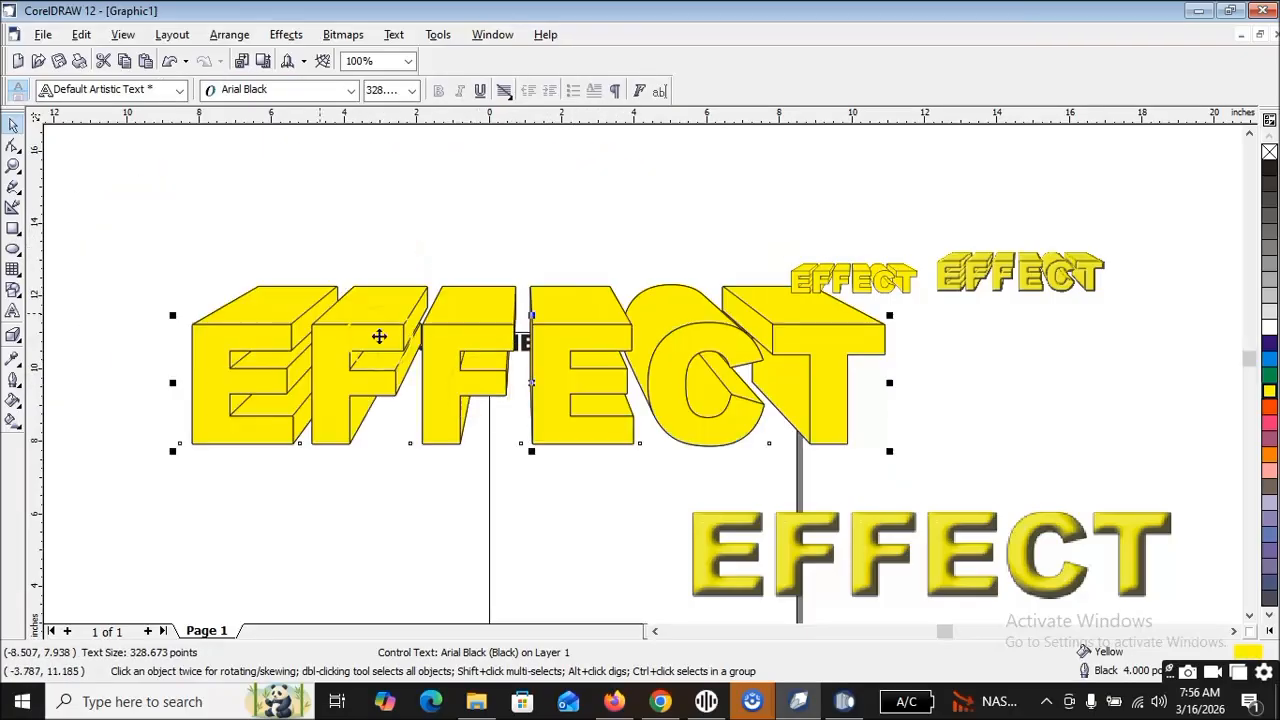
{"action": "left_click_drag", "start_coordinate": [172, 317], "coordinate": [480, 416]}
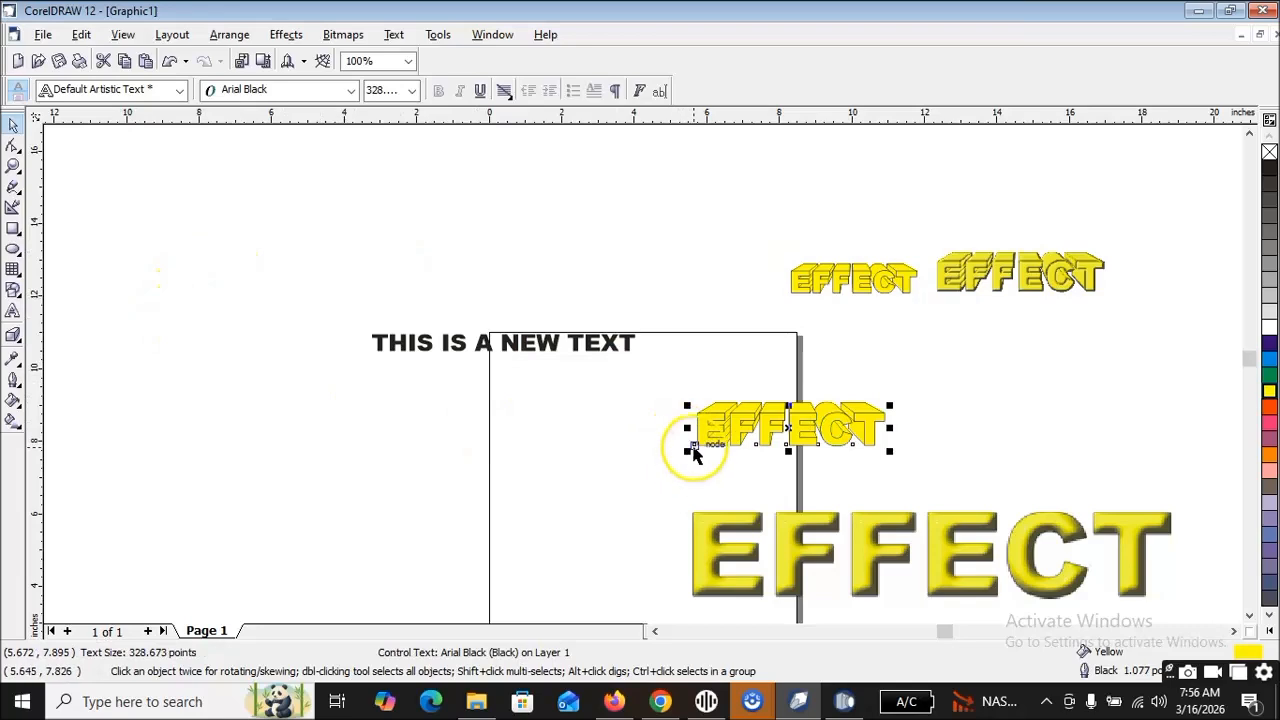
{"action": "left_click_drag", "start_coordinate": [686, 449], "coordinate": [574, 470]}
{"action": "left_click_drag", "start_coordinate": [768, 434], "coordinate": [684, 414]}
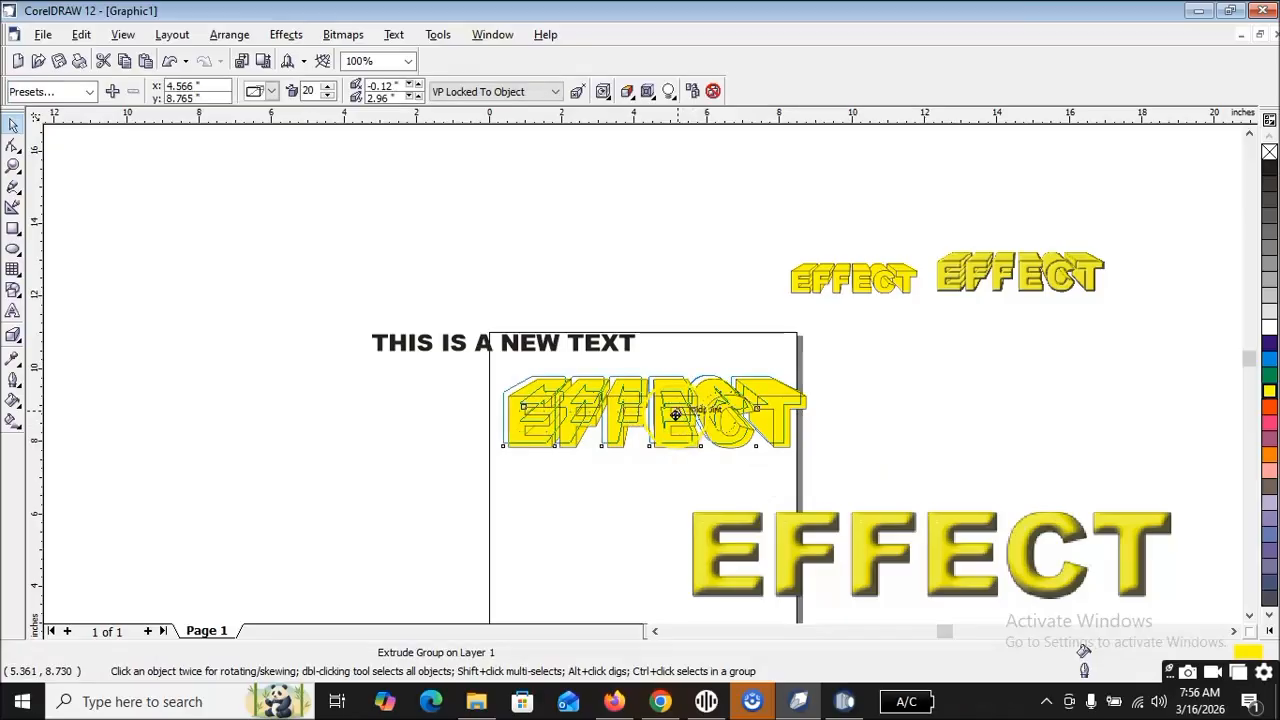
{"action": "left_click", "coordinate": [836, 470]}
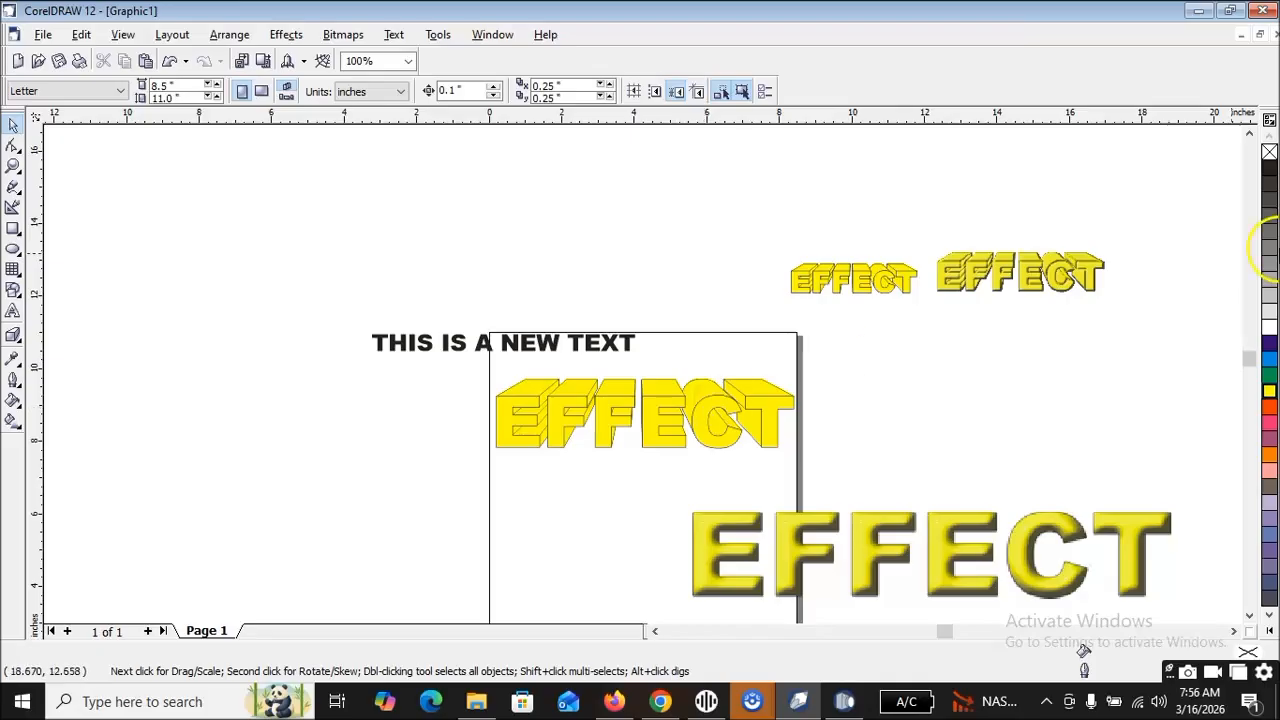
- Move the plastic extruded EFFECT bitmap beside the page-width extruded word and enlarge it to about 179%, 8.25 inches wide
{"action": "left_click", "coordinate": [965, 273]}
{"action": "left_click_drag", "start_coordinate": [965, 273], "coordinate": [797, 283]}
{"action": "left_click_drag", "start_coordinate": [920, 342], "coordinate": [941, 461]}
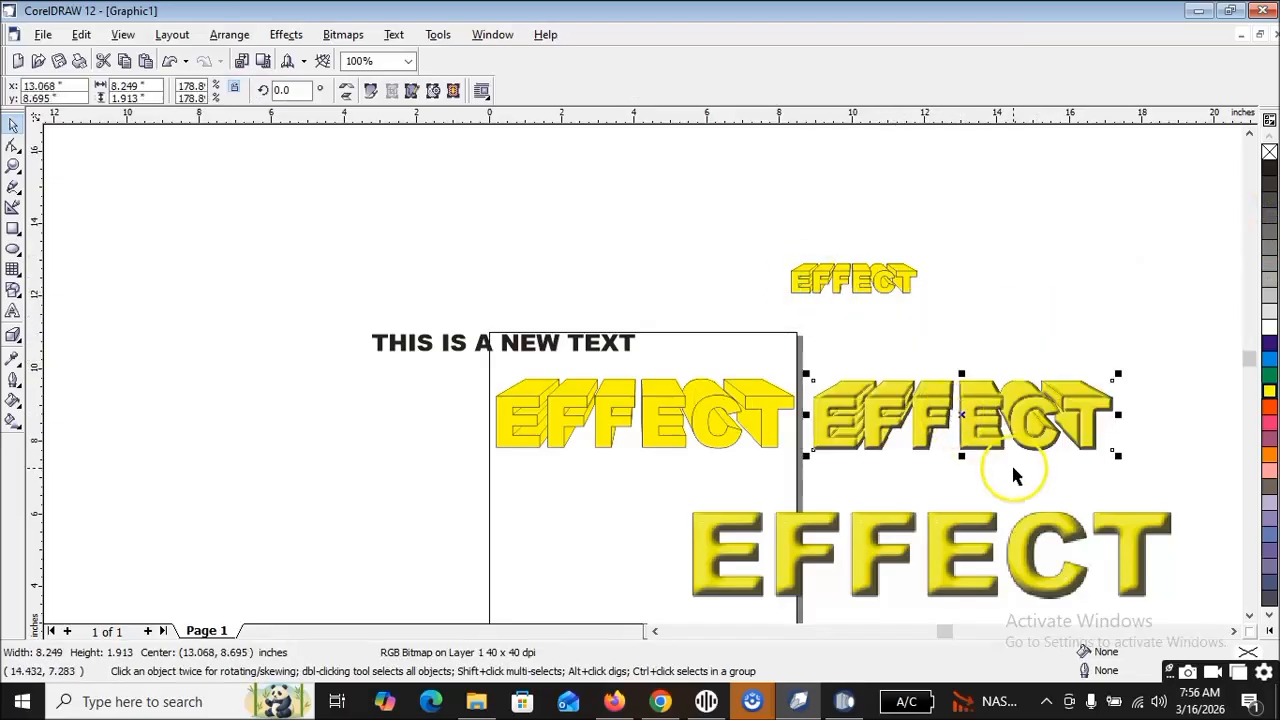
{"action": "left_click", "coordinate": [403, 447]}
{"action": "left_click", "coordinate": [665, 425]}
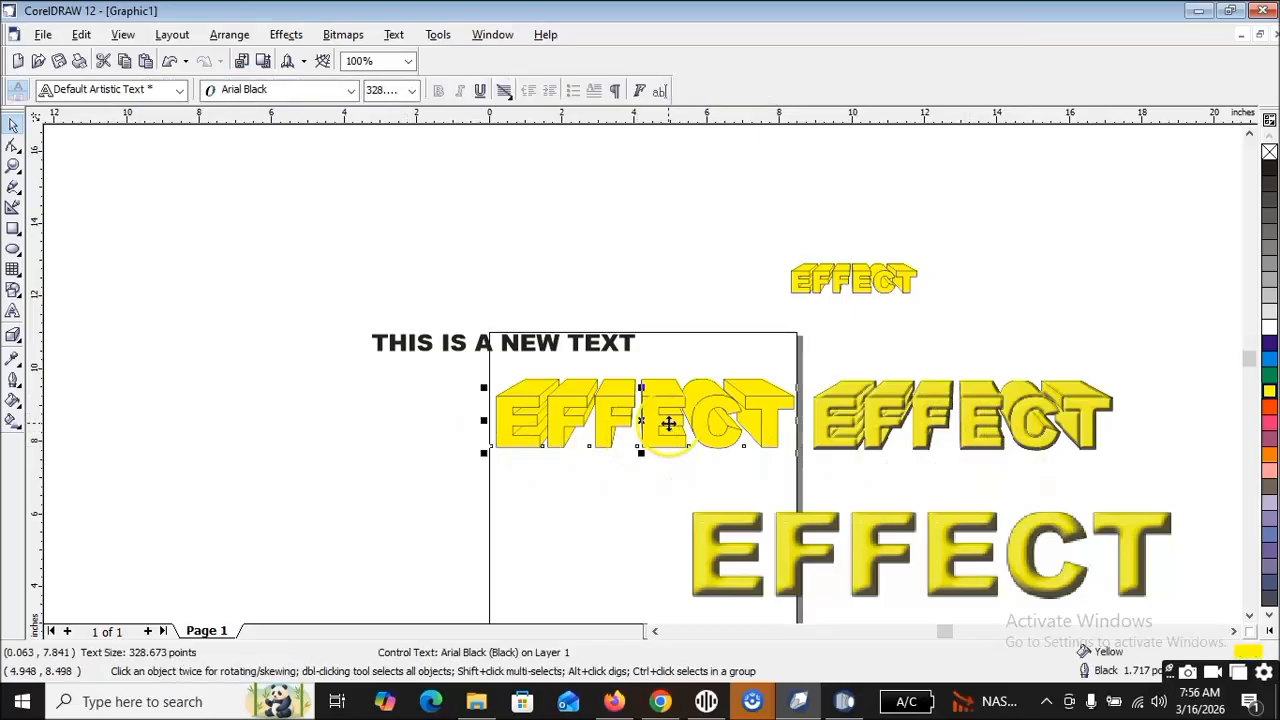
- Pull the flat EFFECT text out from the page-width extruded word and delete it
{"action": "left_click", "coordinate": [900, 425]}
{"action": "left_click", "coordinate": [900, 425]}
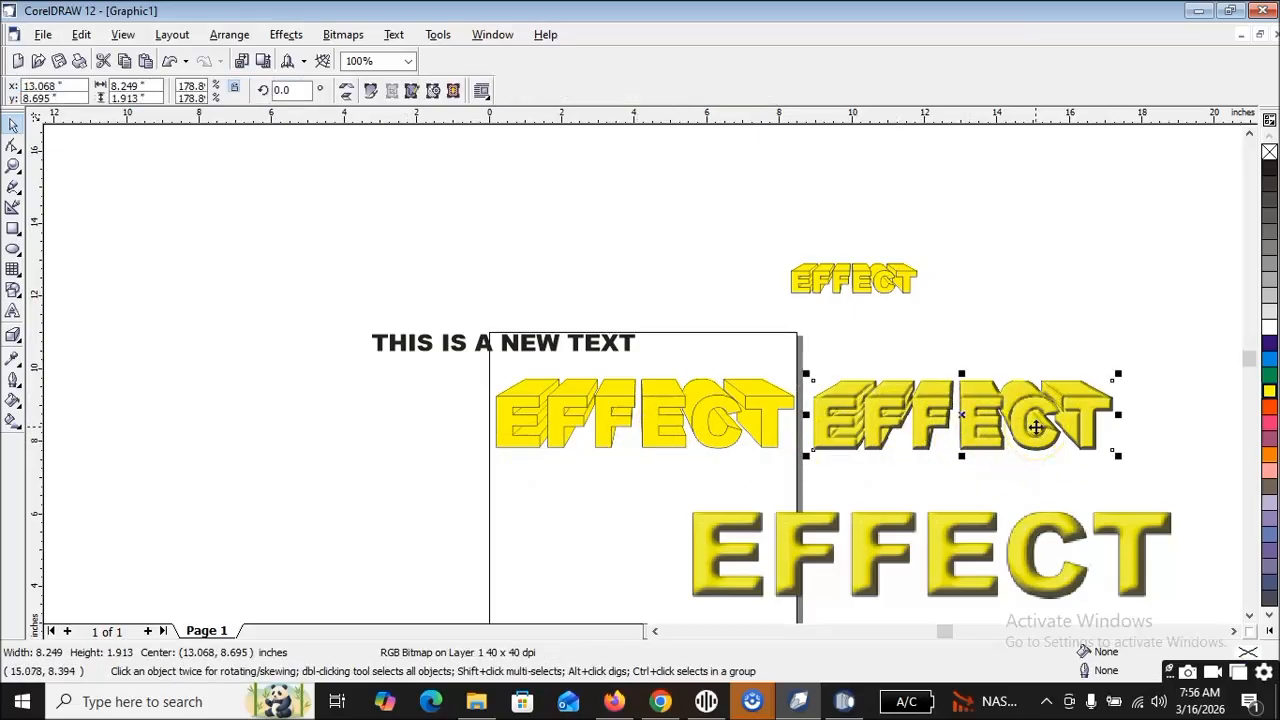
{"action": "left_click_drag", "start_coordinate": [657, 420], "coordinate": [618, 231]}
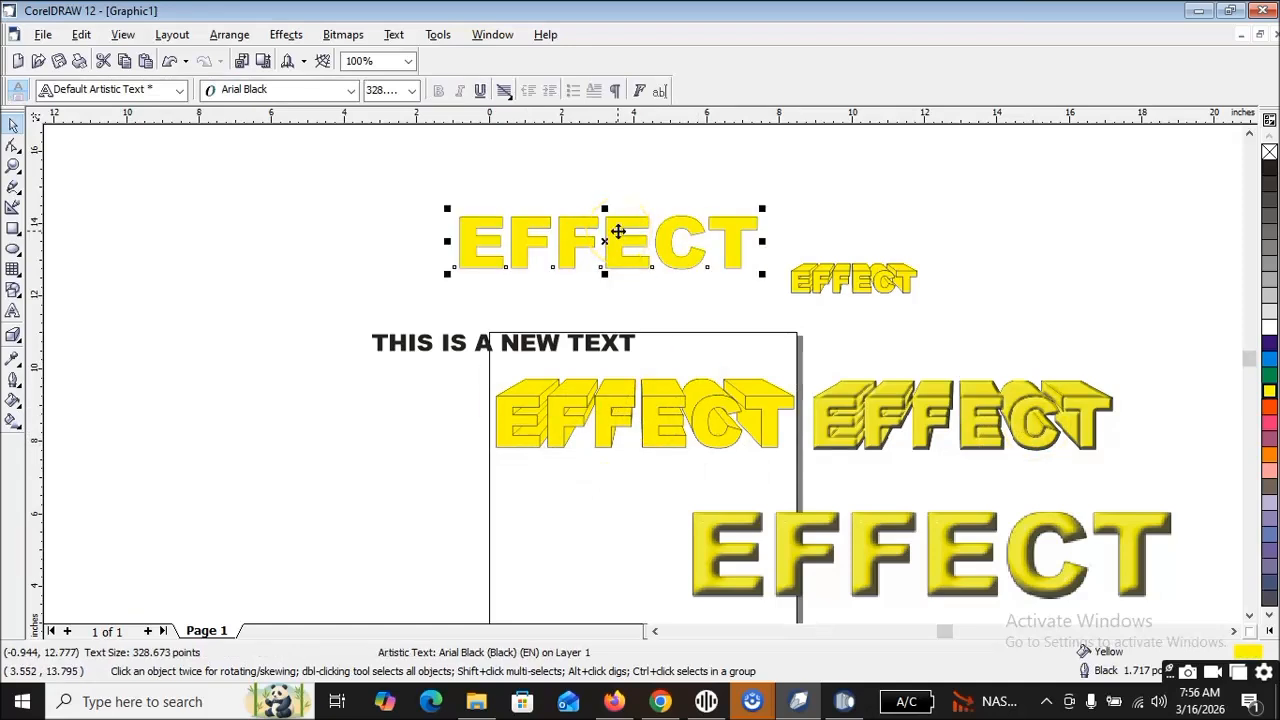
{"action": "key", "text": "Delete"}
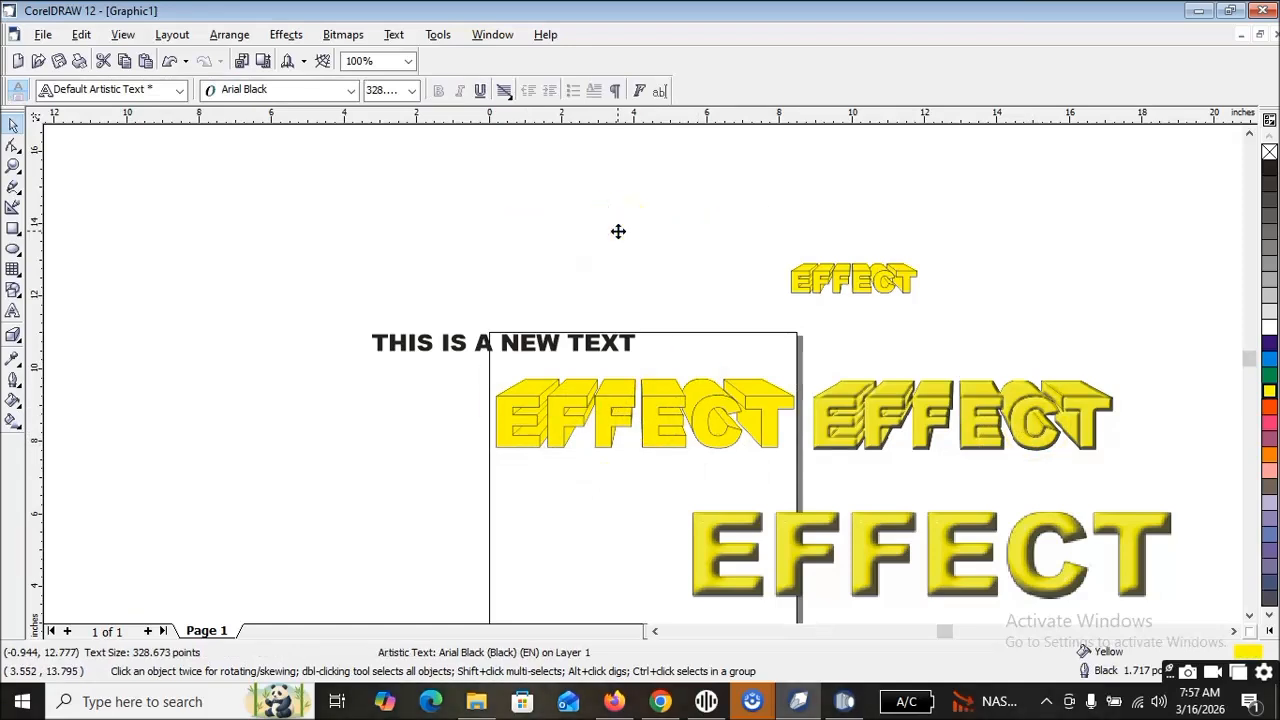
- Copy the small extruded EFFECT's text, switch to Corel PHOTO-PAINT and delete the previous EFFECT object from the image
{"action": "left_click", "coordinate": [853, 279]}
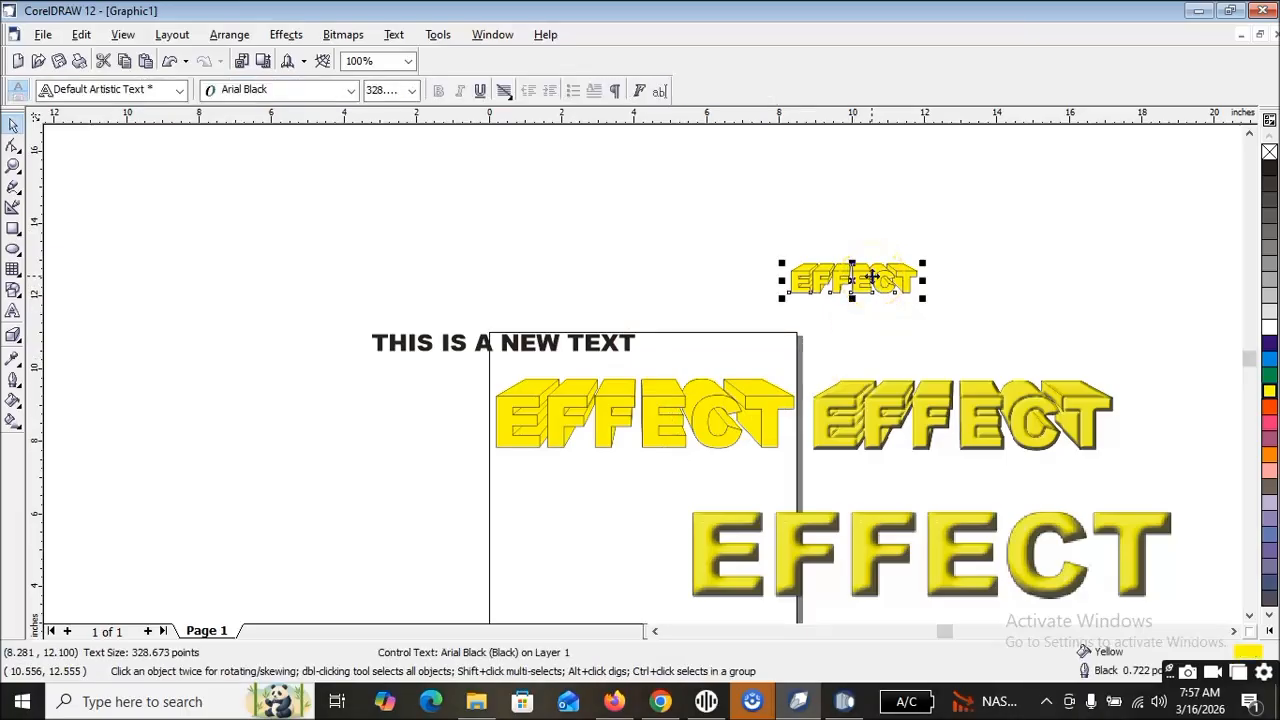
{"action": "left_click", "coordinate": [844, 701]}
{"action": "left_click", "coordinate": [476, 330]}
{"action": "key", "text": "Delete"}
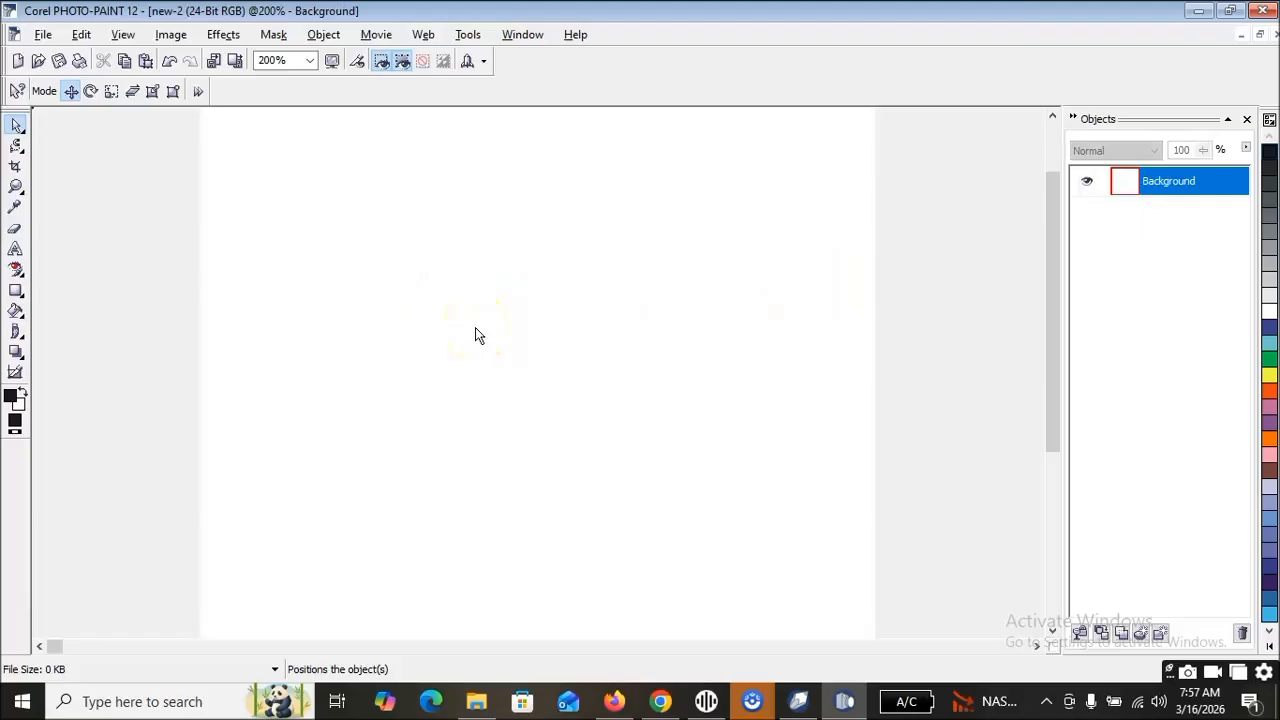
- Try pasting the copied EFFECT lettering into the image at its original size
{"action": "key", "text": "ctrl+r"}
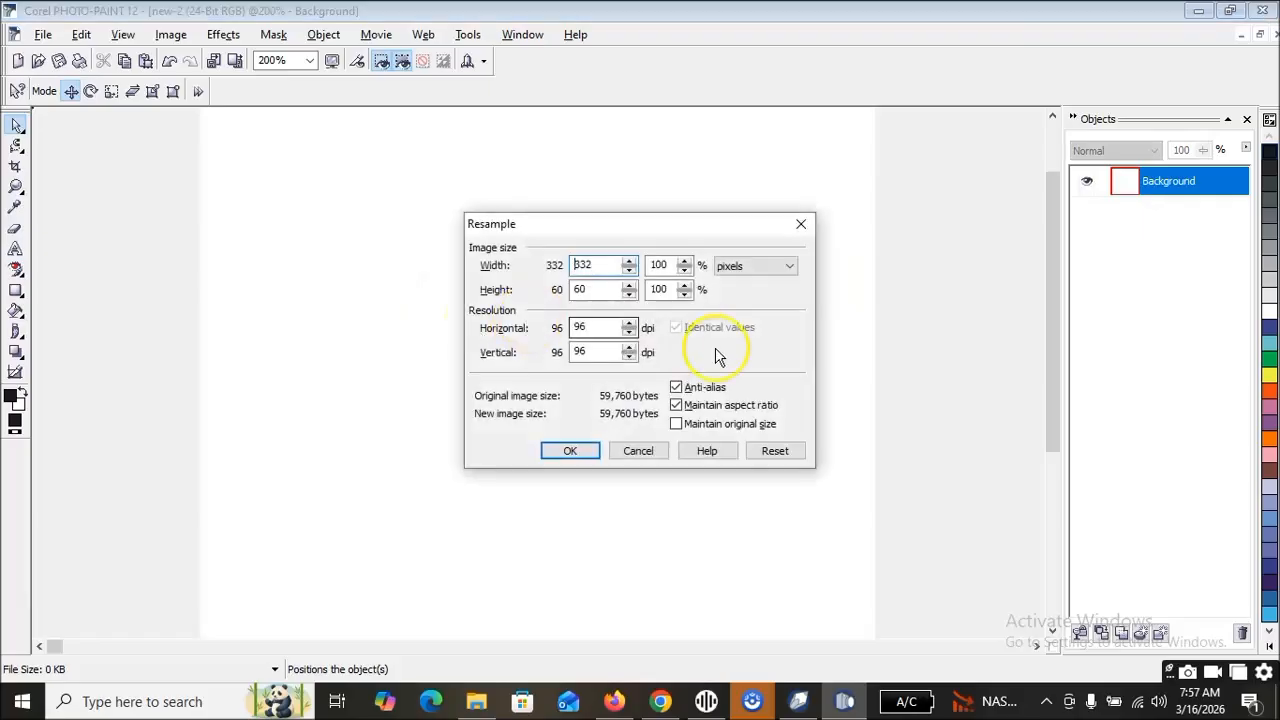
{"action": "left_click", "coordinate": [677, 424]}
{"action": "left_click", "coordinate": [573, 451]}
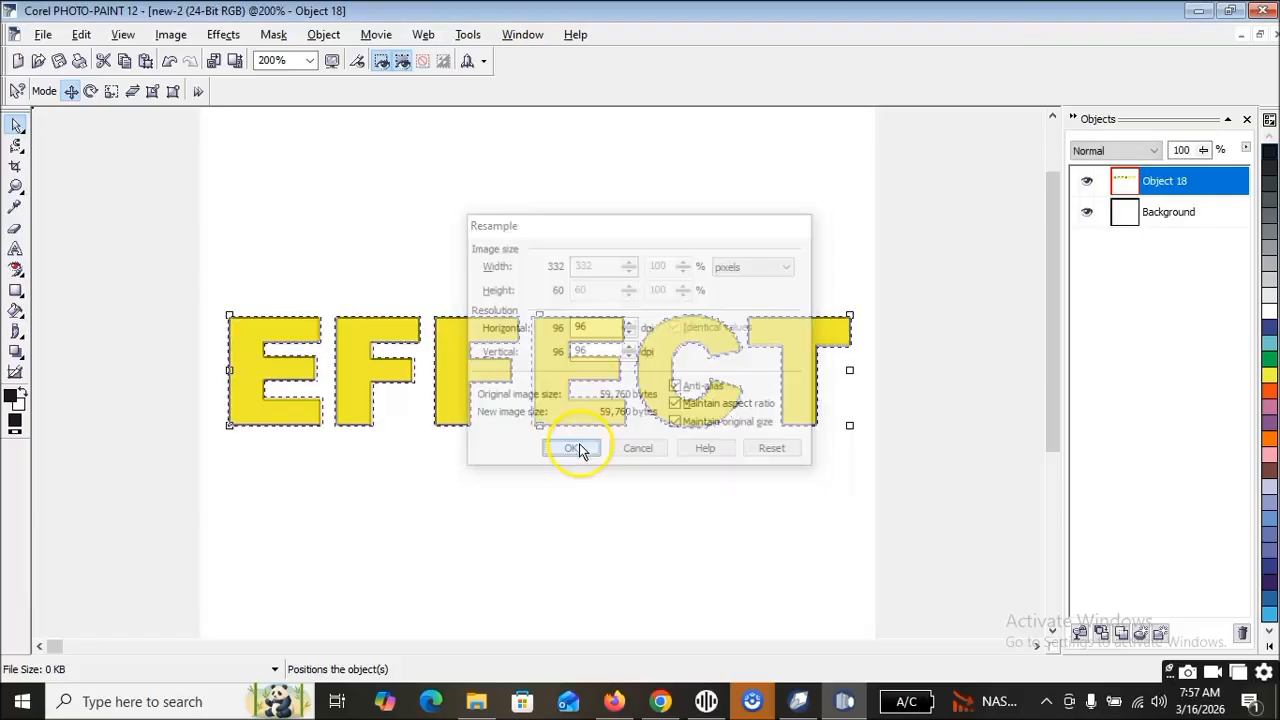
{"action": "left_click_drag", "start_coordinate": [424, 414], "coordinate": [454, 362]}
{"action": "left_click_drag", "start_coordinate": [632, 361], "coordinate": [596, 361]}
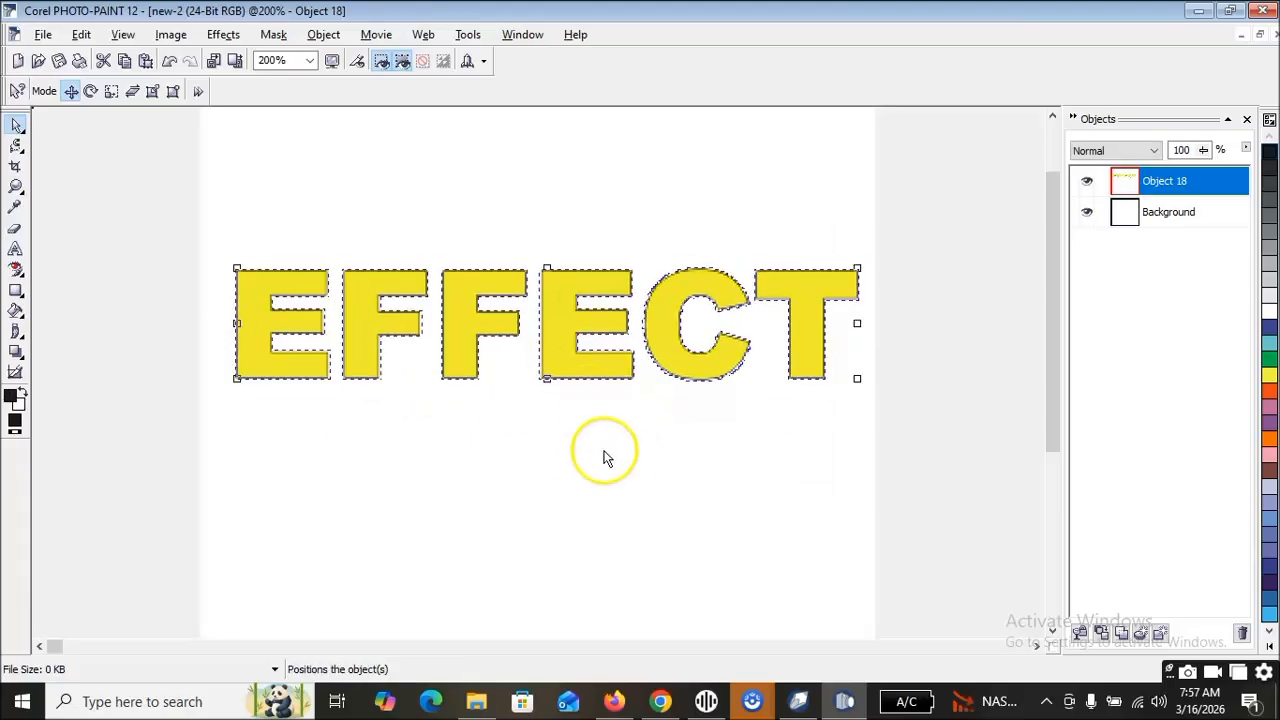
{"action": "key", "text": "Delete"}
- Switch back to CorelDRAW and move the small extruded EFFECT group slightly up and left, above the page's upper-right corner
{"action": "left_click", "coordinate": [617, 467]}
{"action": "left_click", "coordinate": [775, 622]}
{"action": "left_click", "coordinate": [799, 690]}
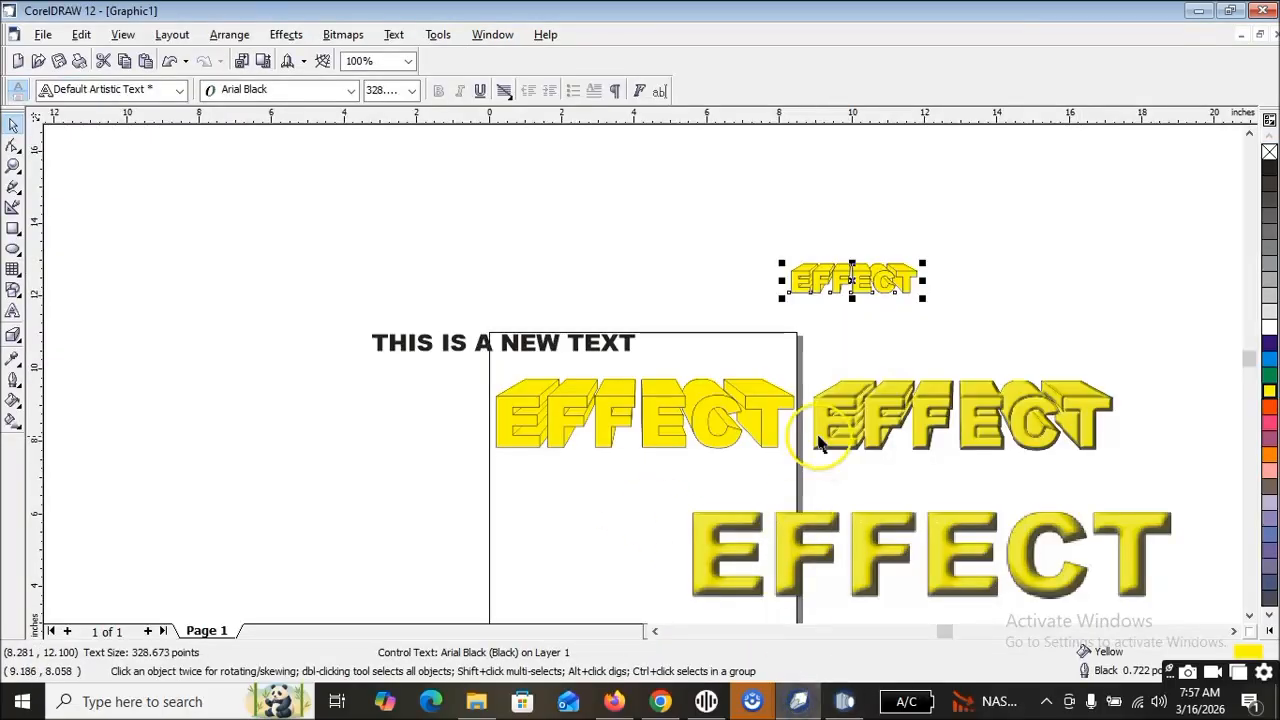
{"action": "left_click", "coordinate": [730, 424]}
{"action": "left_click", "coordinate": [828, 290]}
{"action": "left_click_drag", "start_coordinate": [884, 281], "coordinate": [846, 274]}
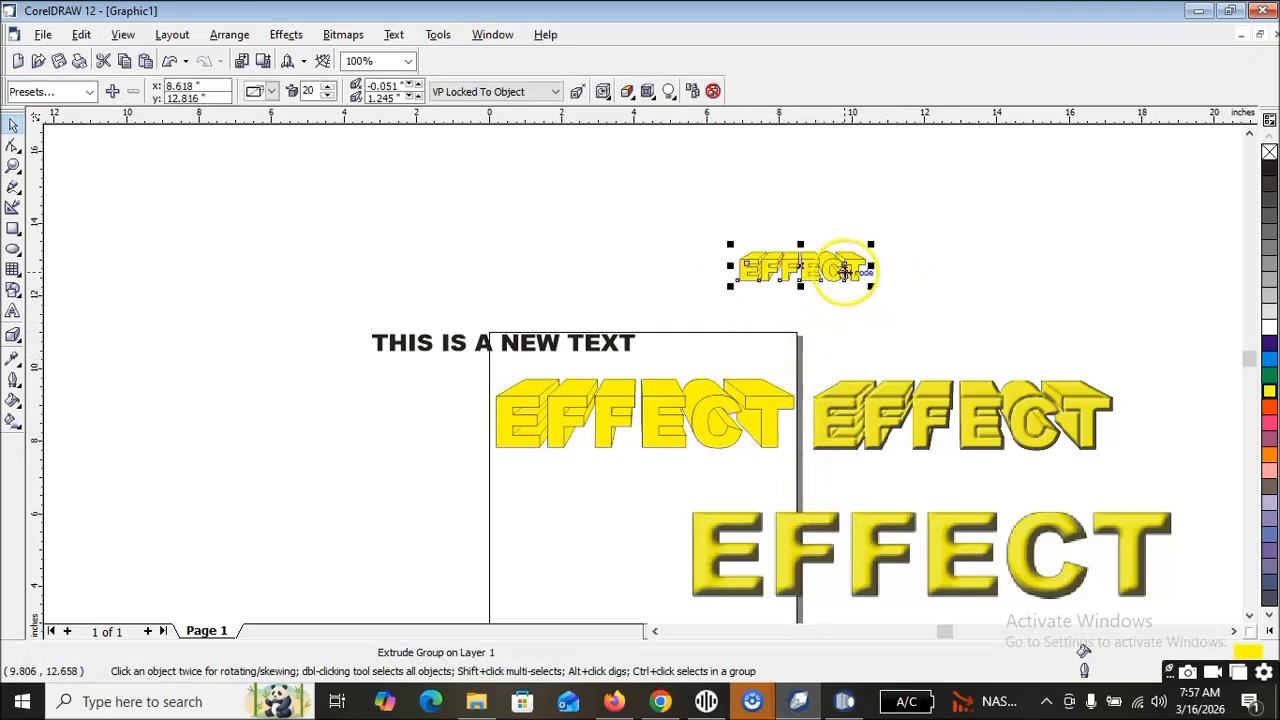
- Copy the page-width extruded EFFECT group and paste it into Corel PHOTO-PAINT with Maintain original size enabled
{"action": "left_click", "coordinate": [700, 388]}
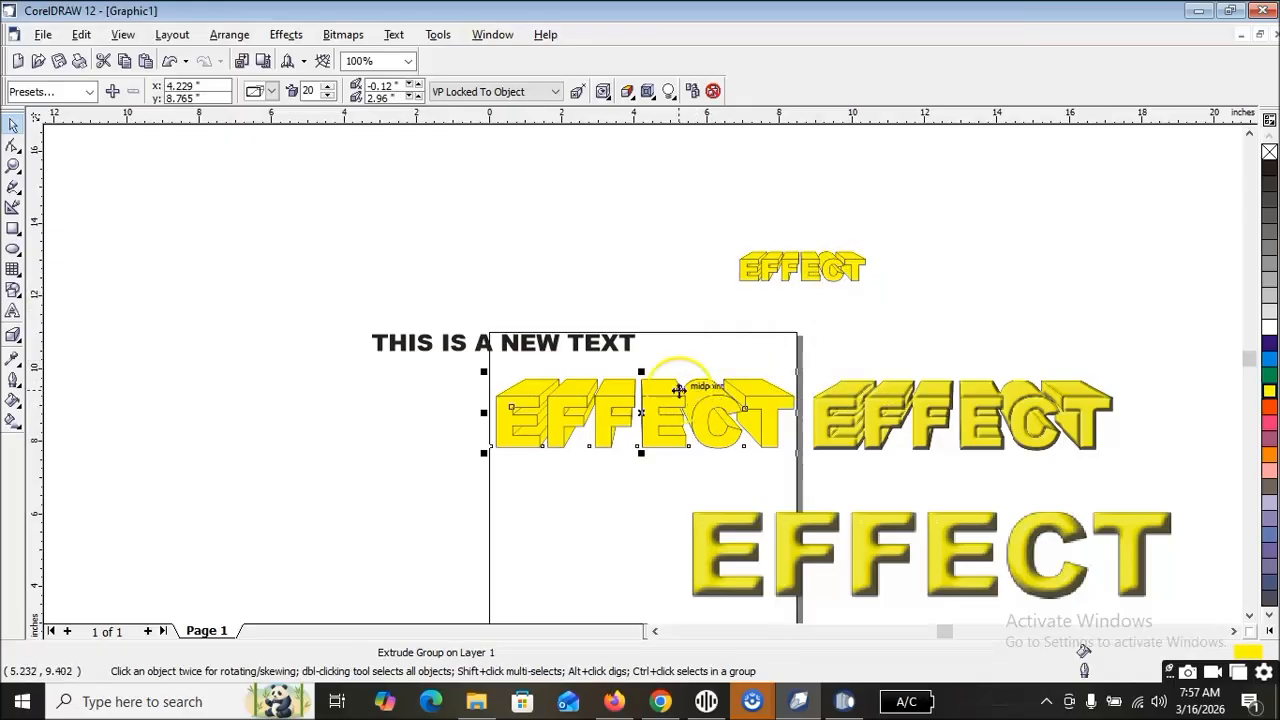
{"action": "left_click", "coordinate": [845, 700]}
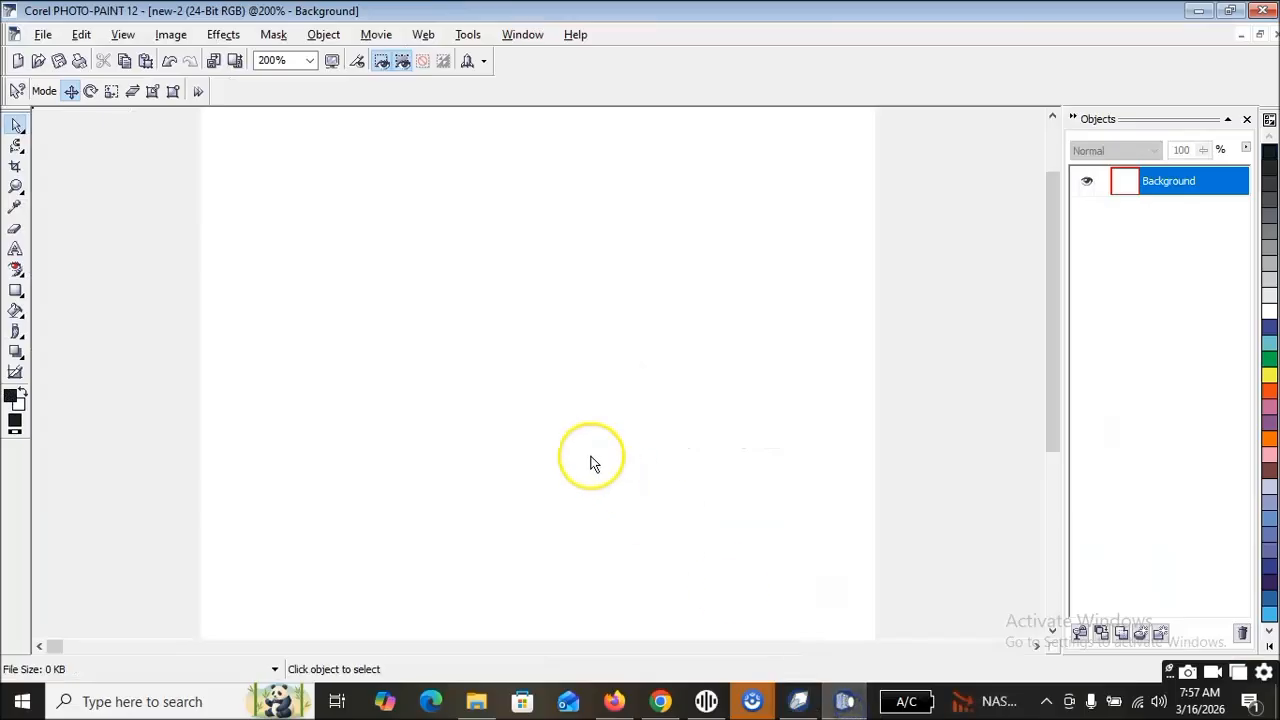
{"action": "key", "text": "ctrl+r"}
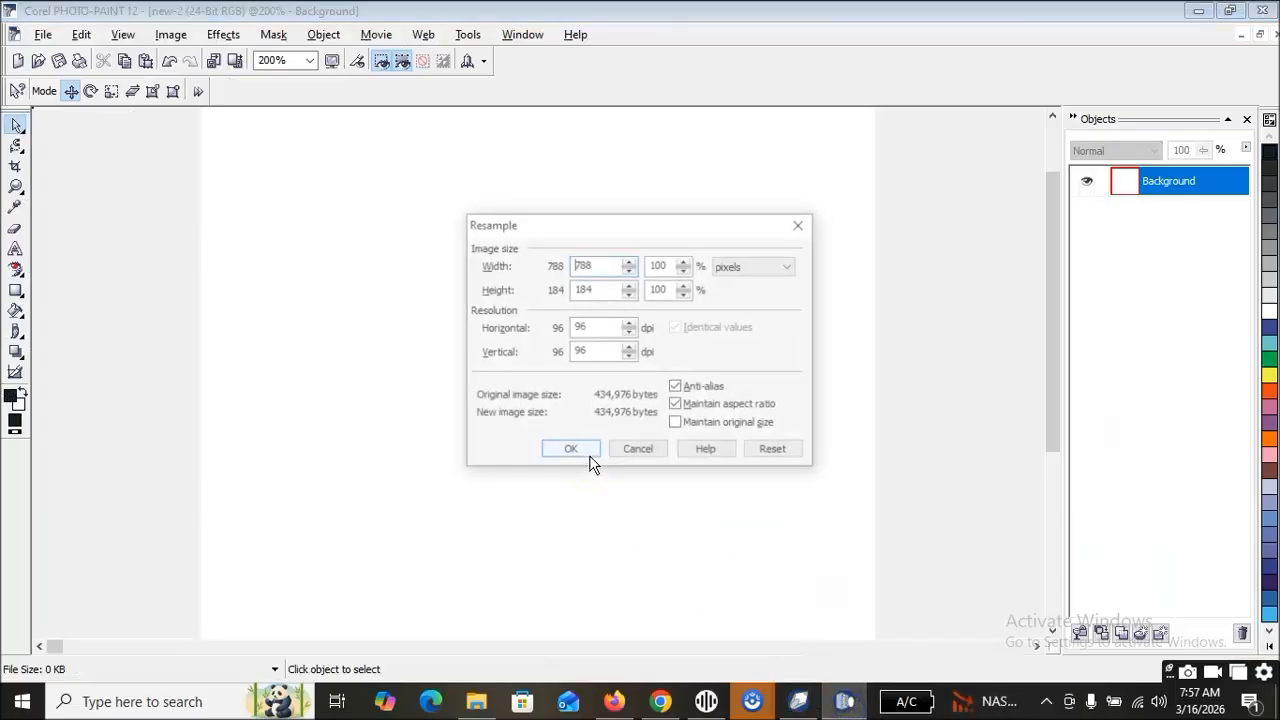
{"action": "left_click", "coordinate": [692, 426]}
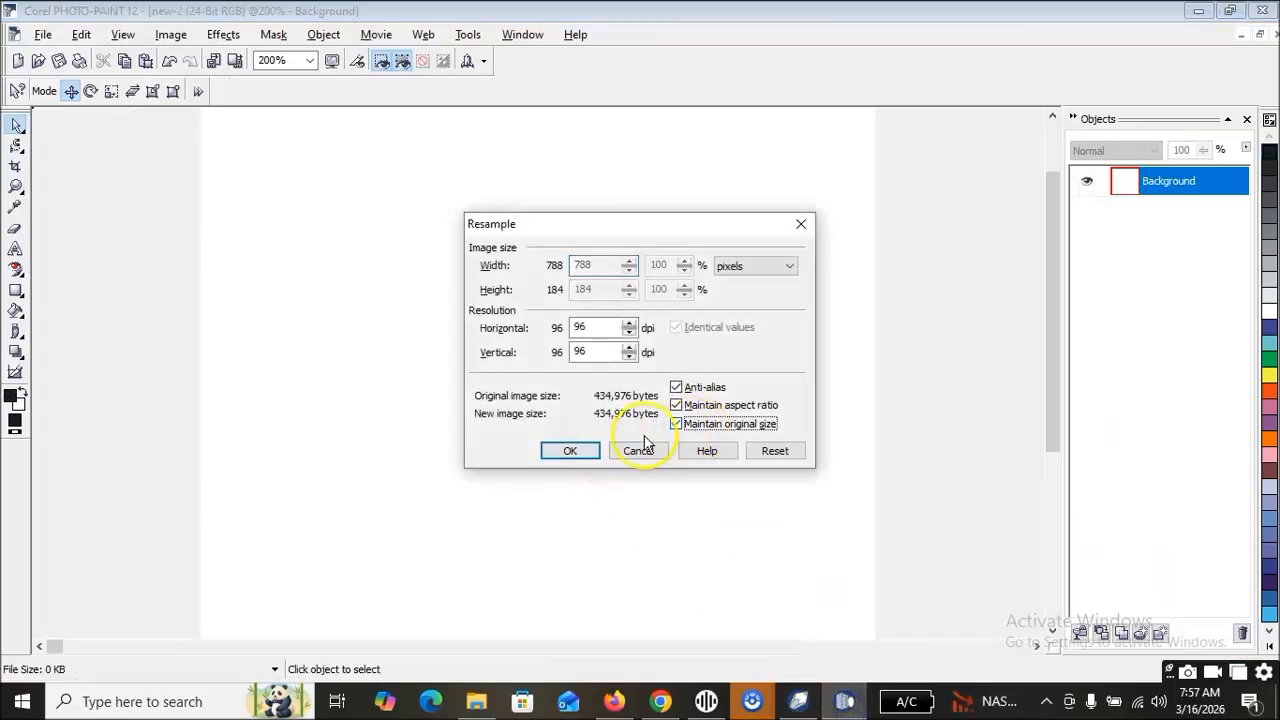
{"action": "left_click", "coordinate": [586, 452]}
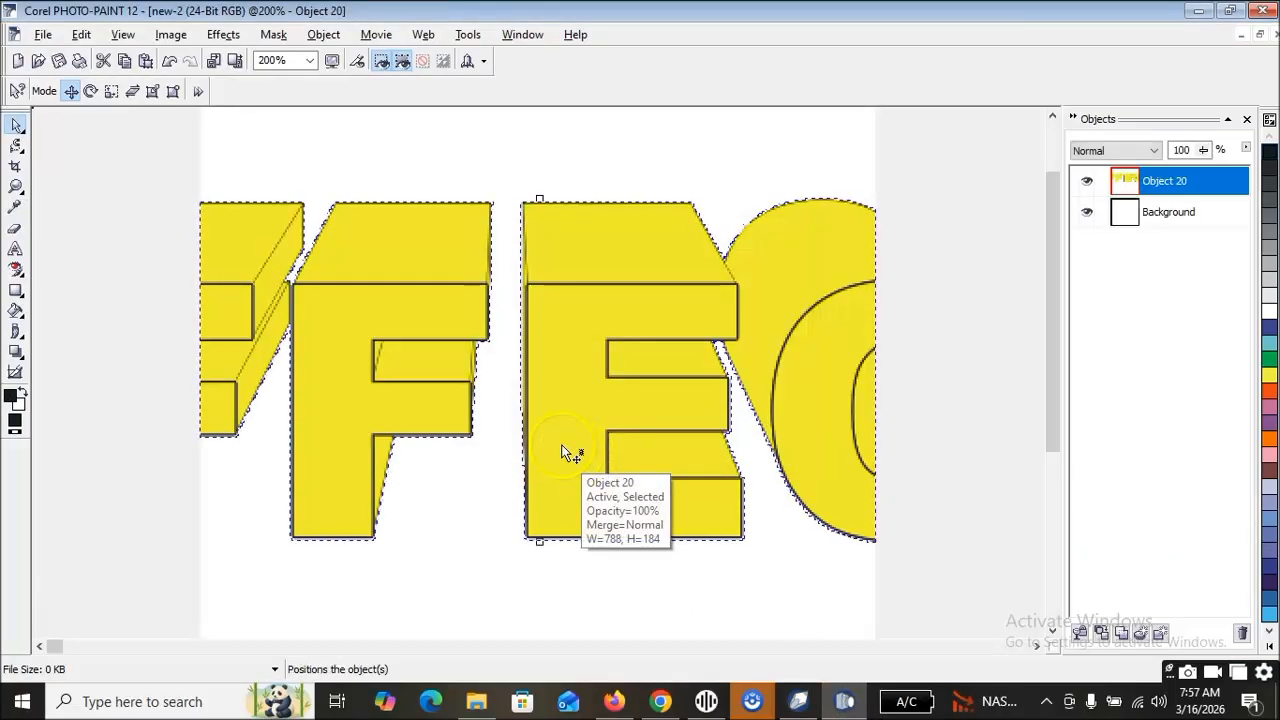
- Shrink the pasted extruded EFFECT object to about 298 by 69 pixels and position it entirely inside the image
{"action": "scroll", "coordinate": [524, 273], "scroll_direction": "down", "scroll_amount": 2}
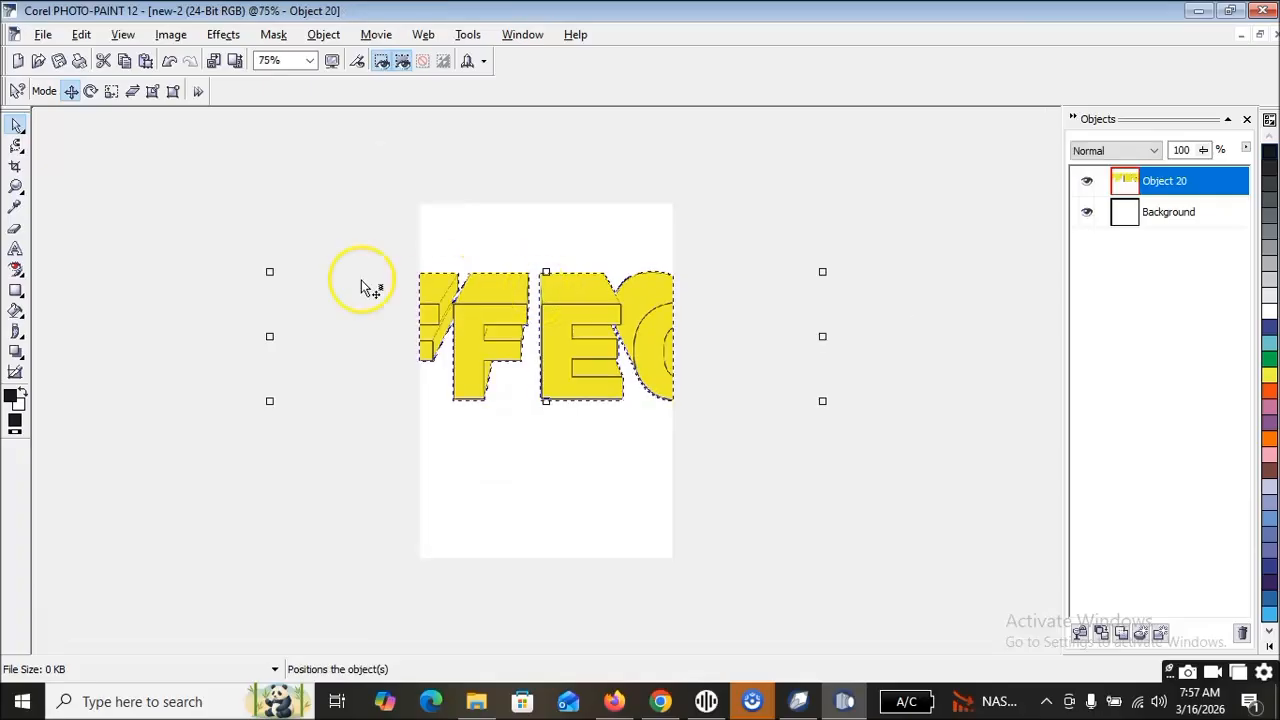
{"action": "left_click_drag", "start_coordinate": [269, 271], "coordinate": [523, 332]}
{"action": "left_click_drag", "start_coordinate": [621, 347], "coordinate": [551, 319]}
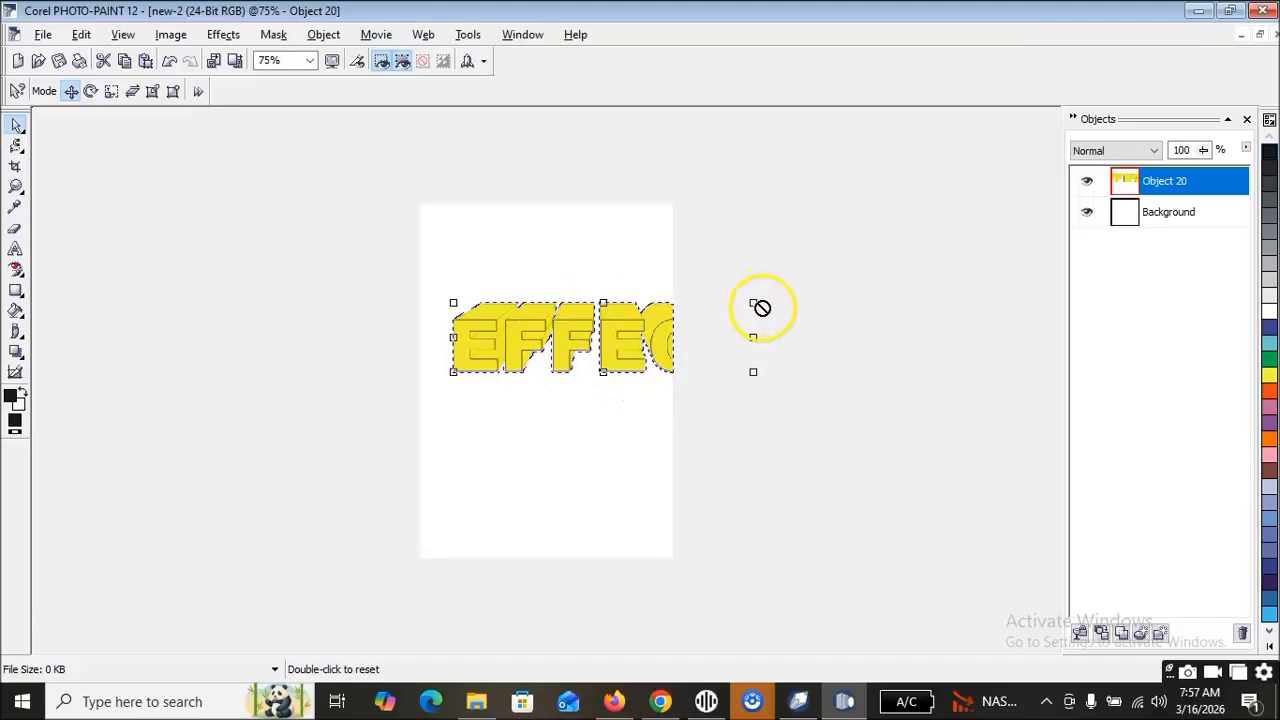
{"action": "left_click_drag", "start_coordinate": [753, 302], "coordinate": [586, 314]}
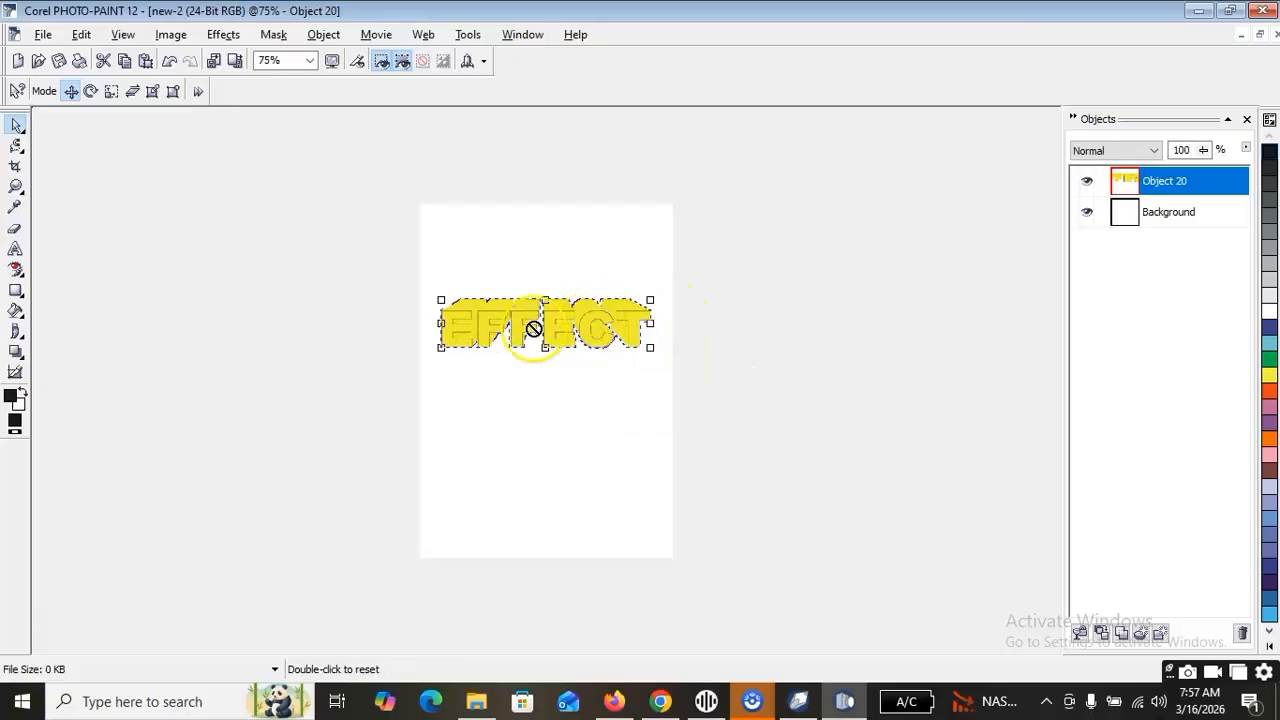
{"action": "scroll", "coordinate": [534, 289], "scroll_direction": "up", "scroll_amount": 3}
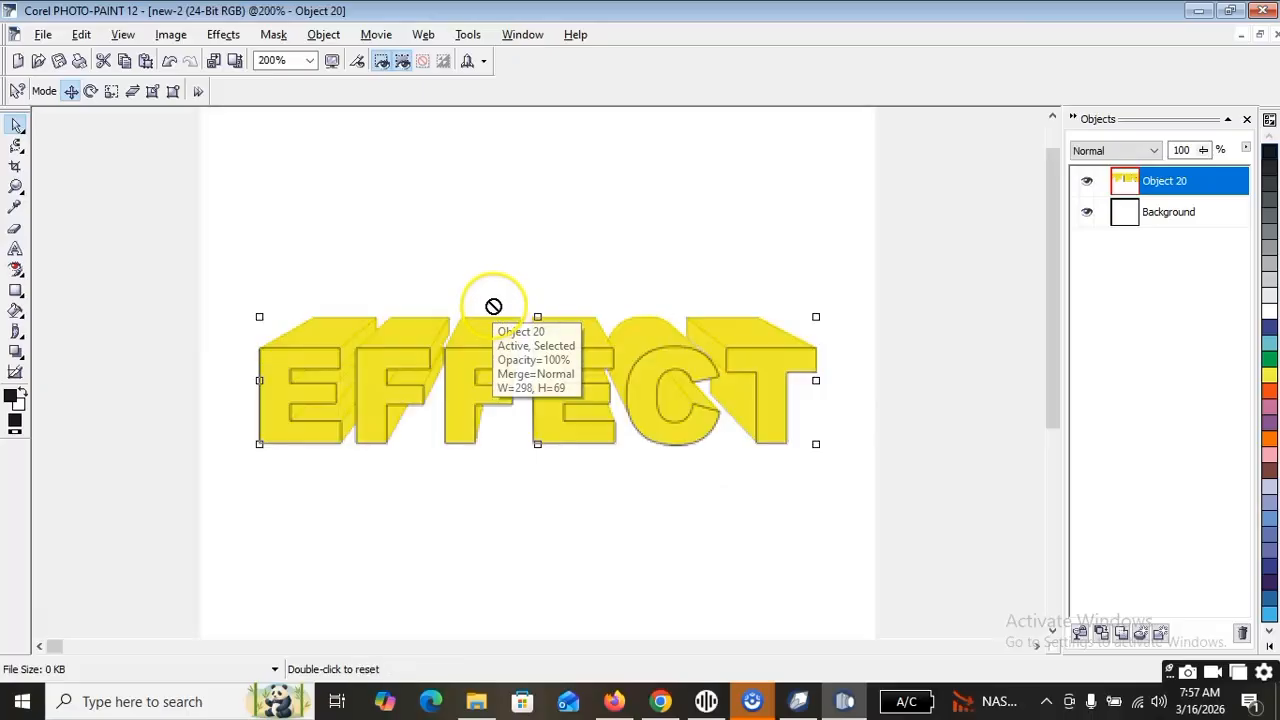
{"action": "scroll", "coordinate": [495, 309], "scroll_direction": "up", "scroll_amount": 1}
{"action": "scroll", "coordinate": [501, 326], "scroll_direction": "down", "scroll_amount": 1}
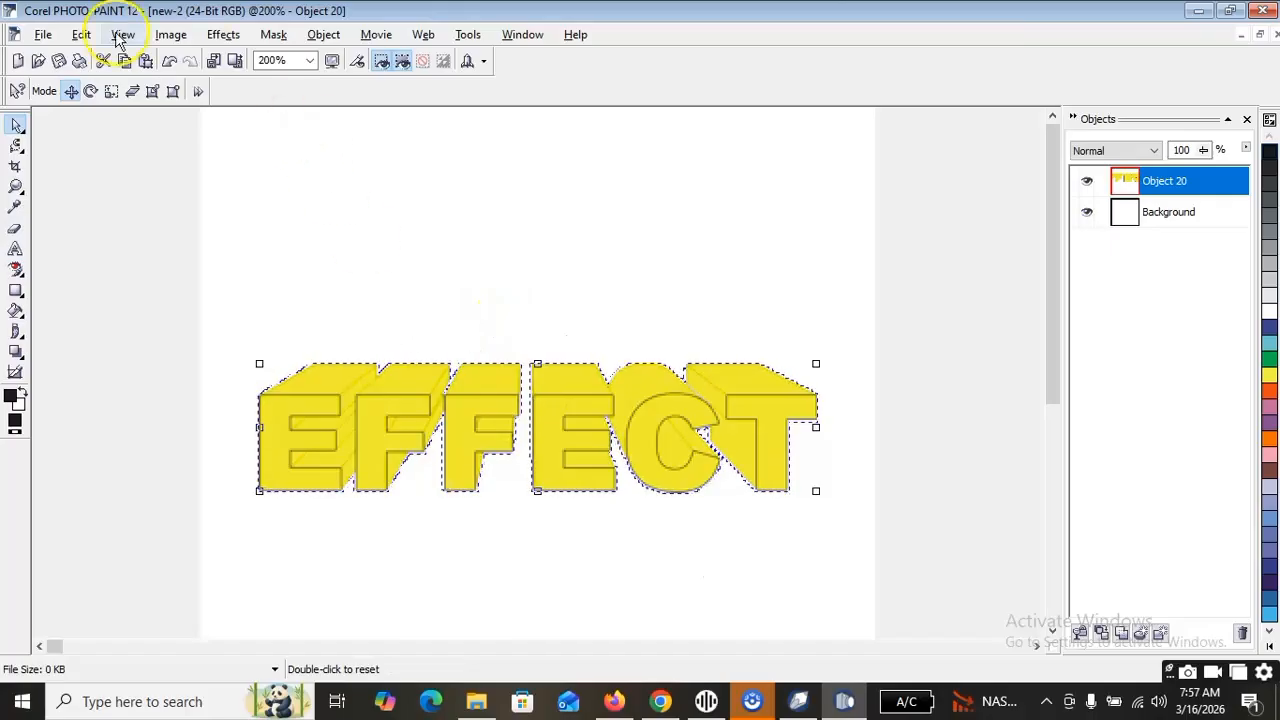
- Apply the Brick Wall texture effect with roughness 20, brick width 60, brick height 20, grout width 5 and light direction 315
{"action": "left_click", "coordinate": [224, 35]}
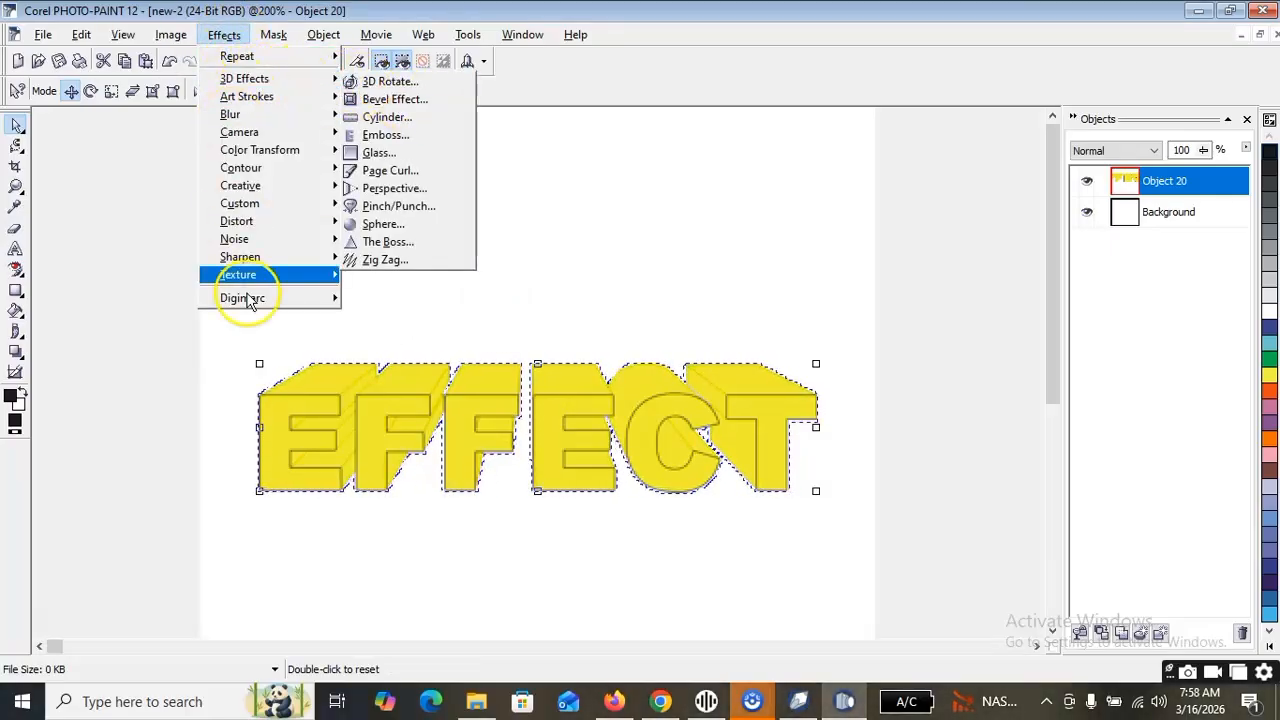
{"action": "mouse_move", "coordinate": [273, 283]}
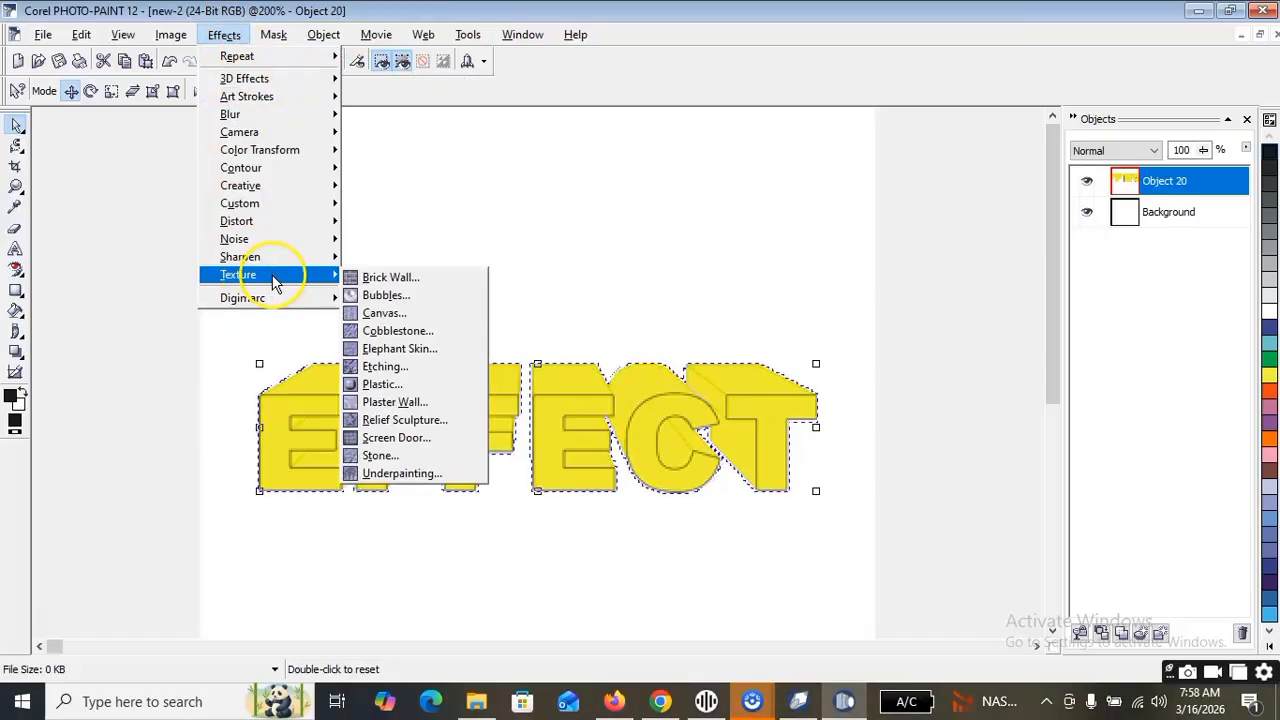
{"action": "left_click", "coordinate": [426, 283]}
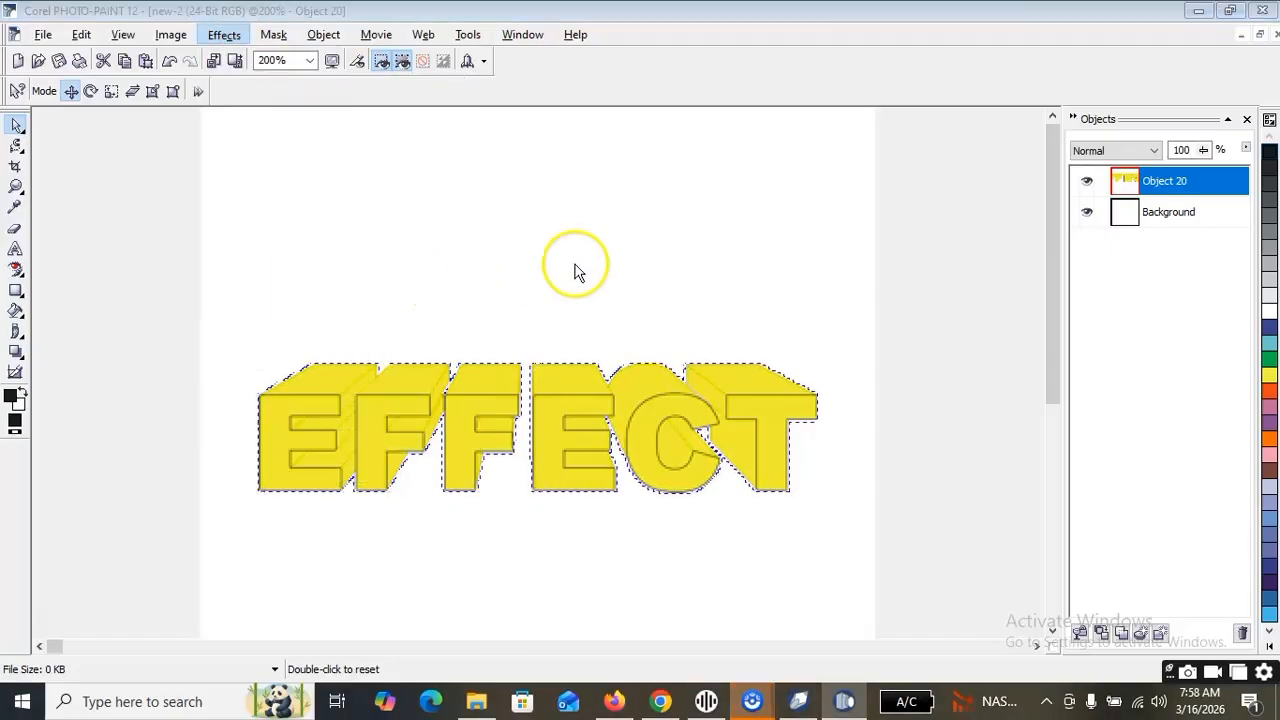
{"action": "left_click_drag", "start_coordinate": [593, 264], "coordinate": [770, 150]}
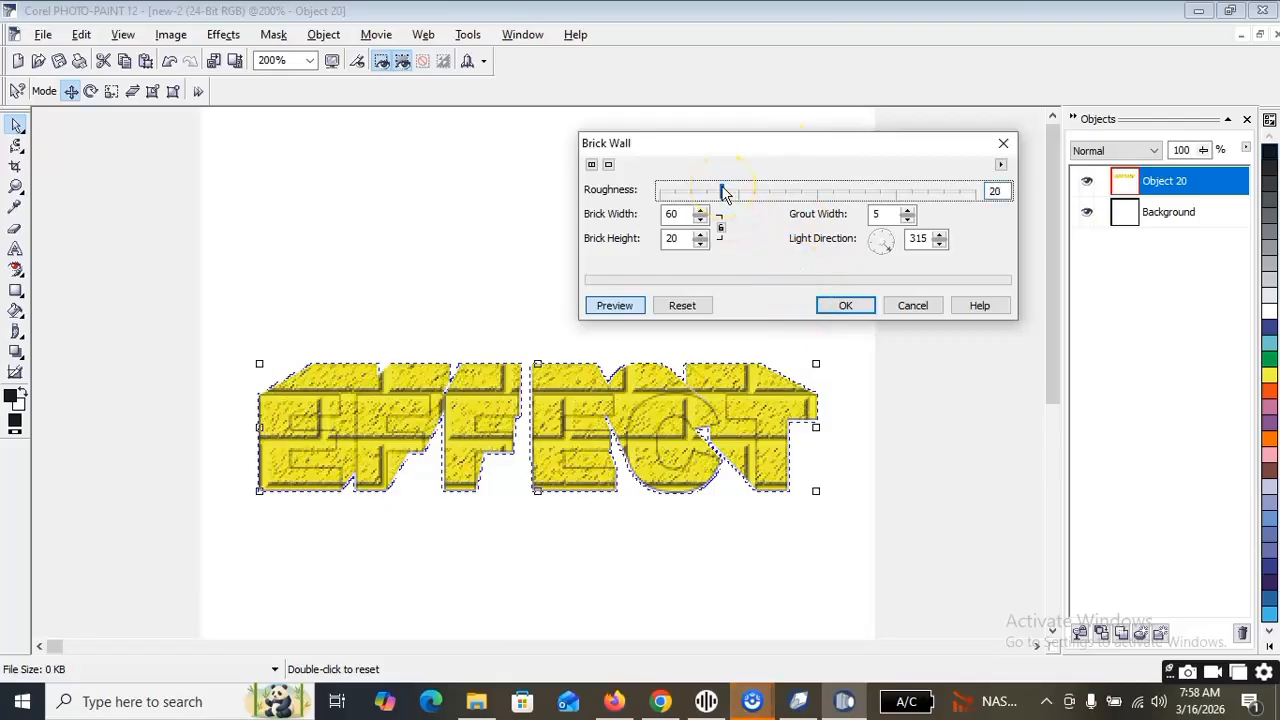
{"action": "left_click", "coordinate": [843, 306]}
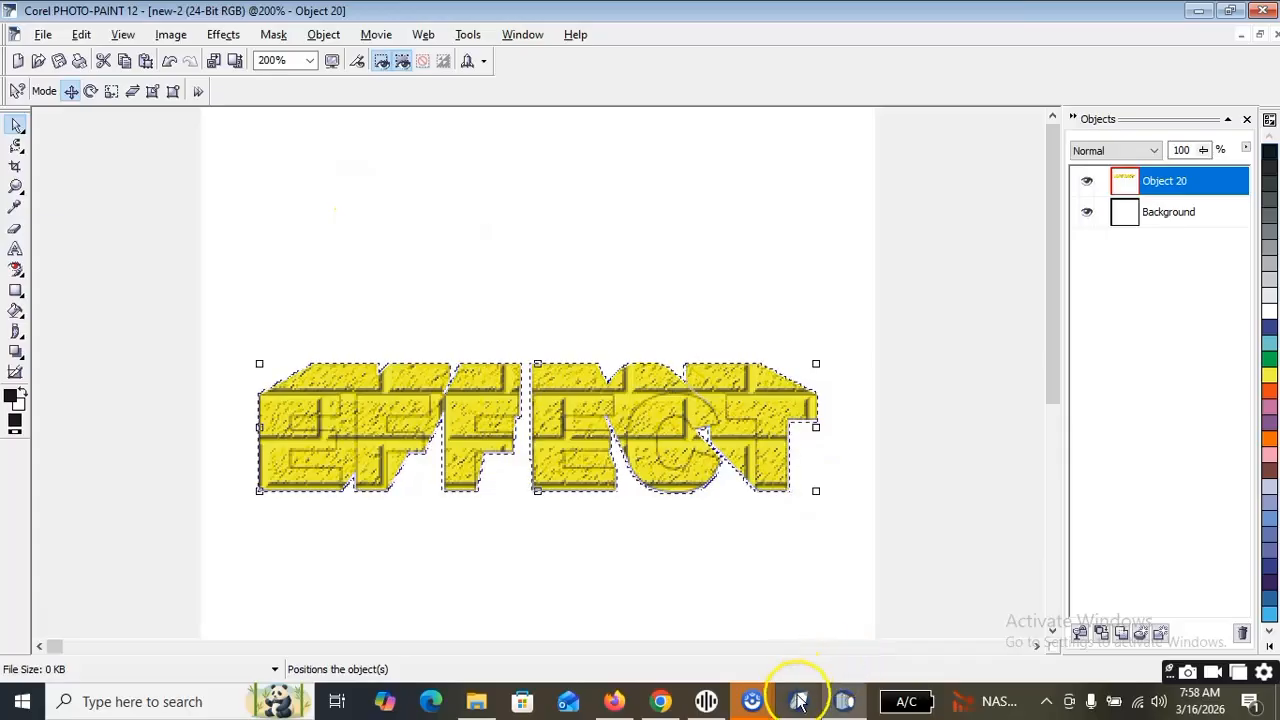
- Switch to CorelDRAW, paste the brick-textured EFFECT bitmap and enlarge it to about 185%, 7.68 inches wide, overlapping the page's left edge
{"action": "left_click", "coordinate": [798, 701]}
{"action": "left_click", "coordinate": [268, 380]}
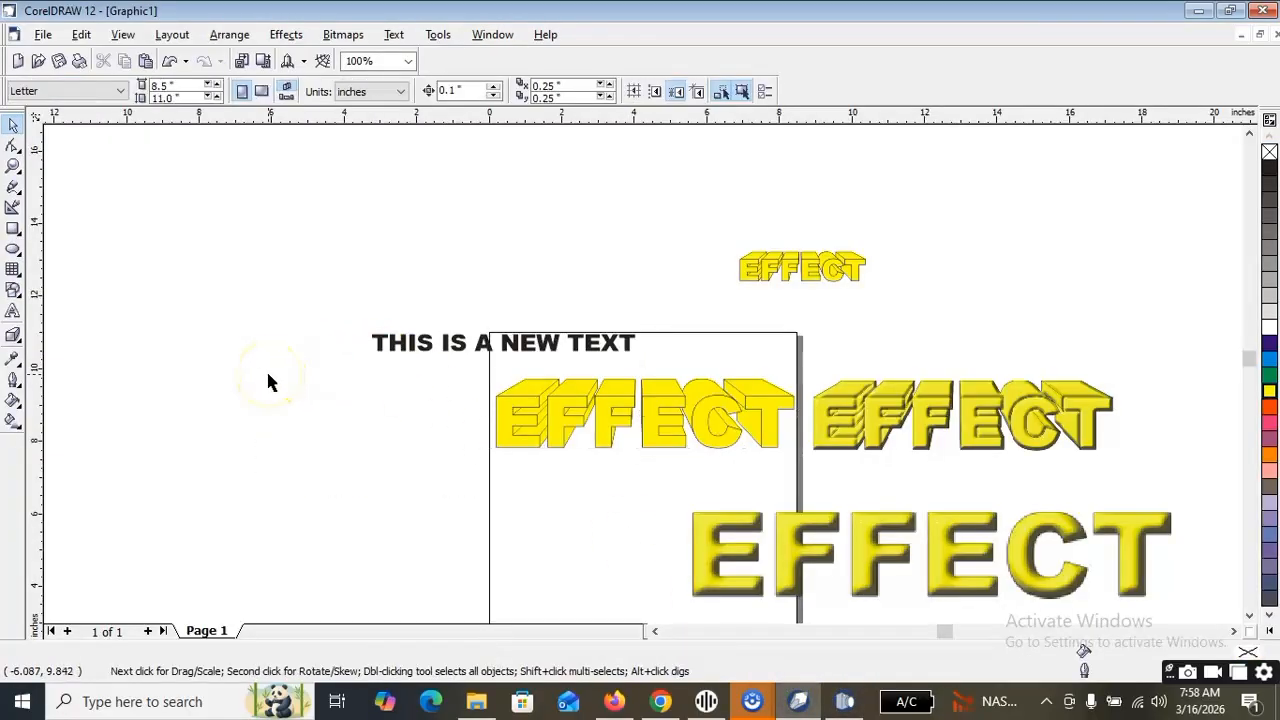
{"action": "key", "text": "ctrl+v"}
{"action": "left_click_drag", "start_coordinate": [624, 549], "coordinate": [347, 479]}
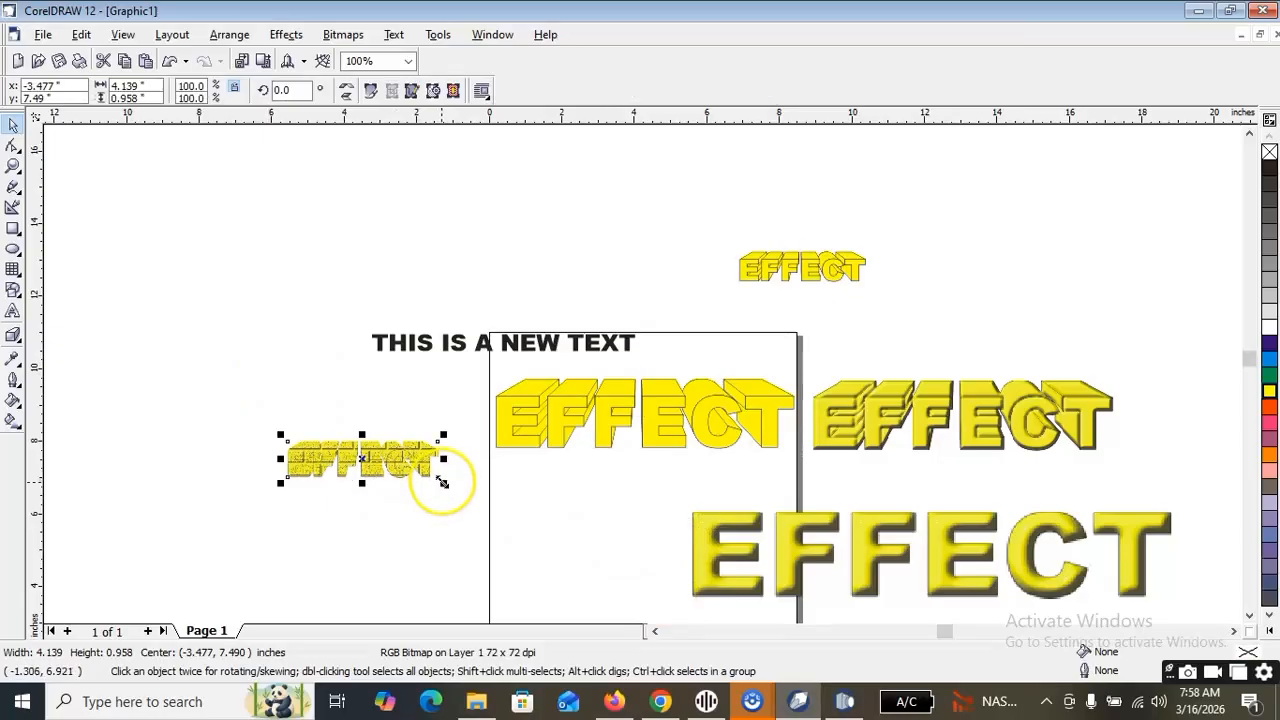
{"action": "left_click_drag", "start_coordinate": [444, 483], "coordinate": [571, 512]}
{"action": "left_click_drag", "start_coordinate": [484, 488], "coordinate": [534, 503]}
{"action": "left_click", "coordinate": [256, 452]}
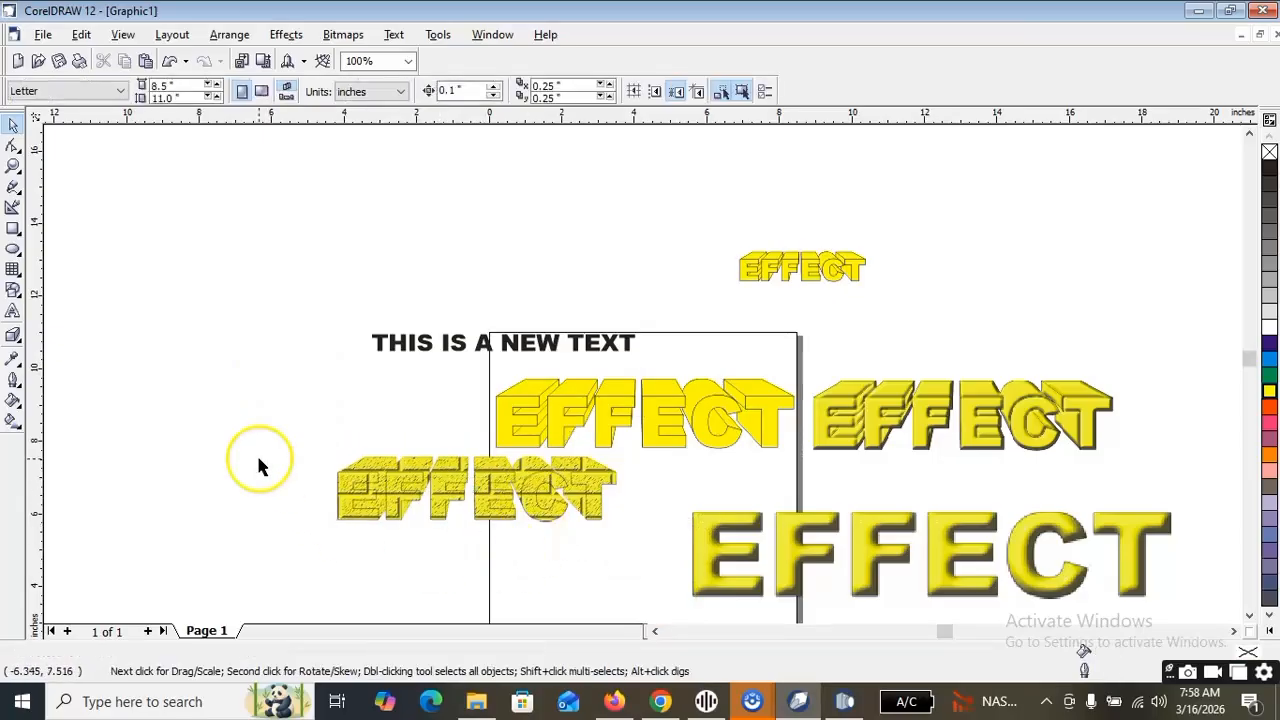
- Place the brick-textured EFFECT bitmap directly beneath the page-width extruded EFFECT word
{"action": "left_click_drag", "start_coordinate": [423, 480], "coordinate": [500, 499]}
{"action": "left_click_drag", "start_coordinate": [568, 530], "coordinate": [603, 508]}
{"action": "mouse_move", "coordinate": [501, 482]}
{"action": "left_mouse_down"}
{"action": "mouse_move", "coordinate": [529, 480]}
{"action": "mouse_move", "coordinate": [497, 484]}
{"action": "left_mouse_up"}
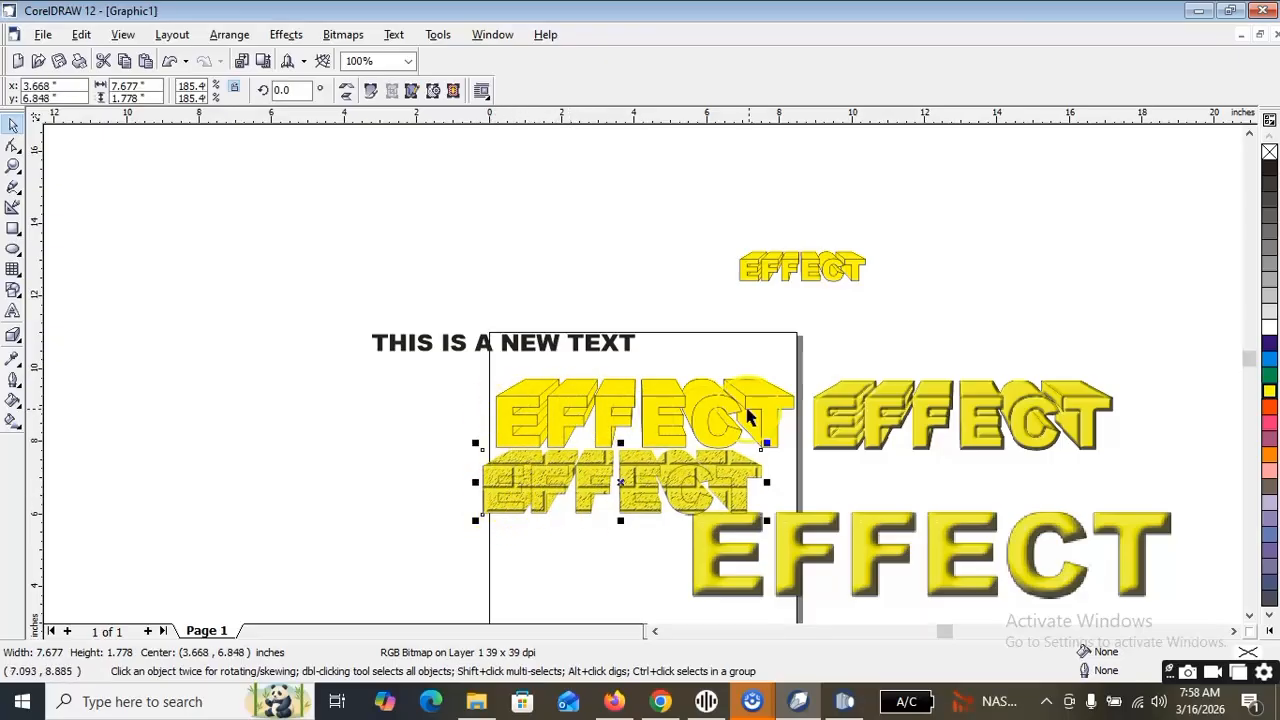
{"action": "left_click", "coordinate": [651, 507]}
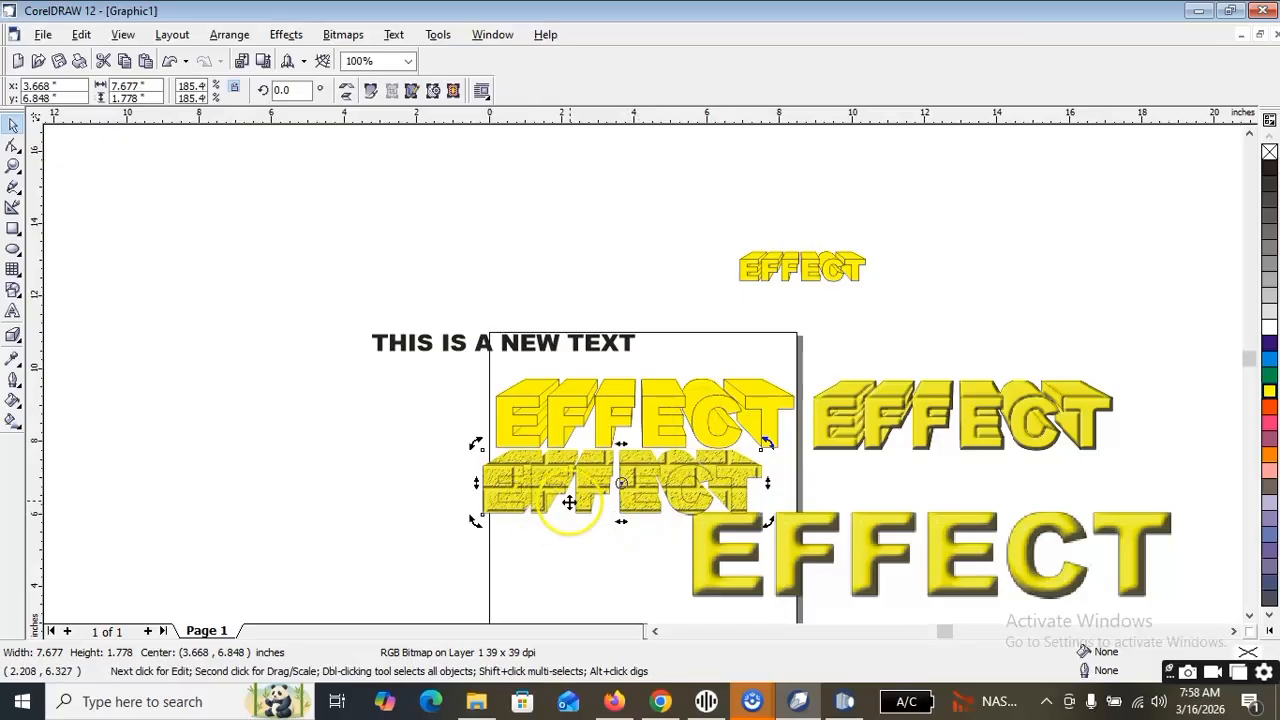
{"action": "left_click", "coordinate": [570, 505]}
{"action": "left_click", "coordinate": [757, 560]}
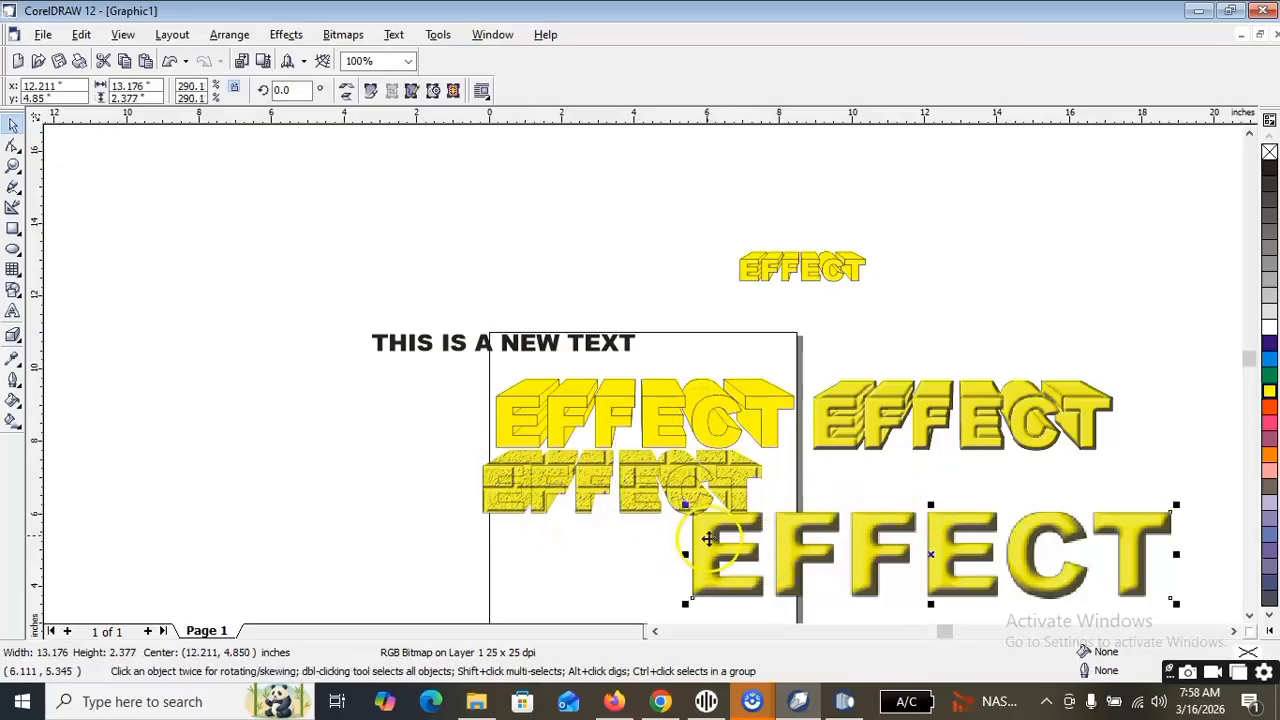
{"action": "left_click", "coordinate": [390, 514]}
{"action": "left_click", "coordinate": [486, 487]}
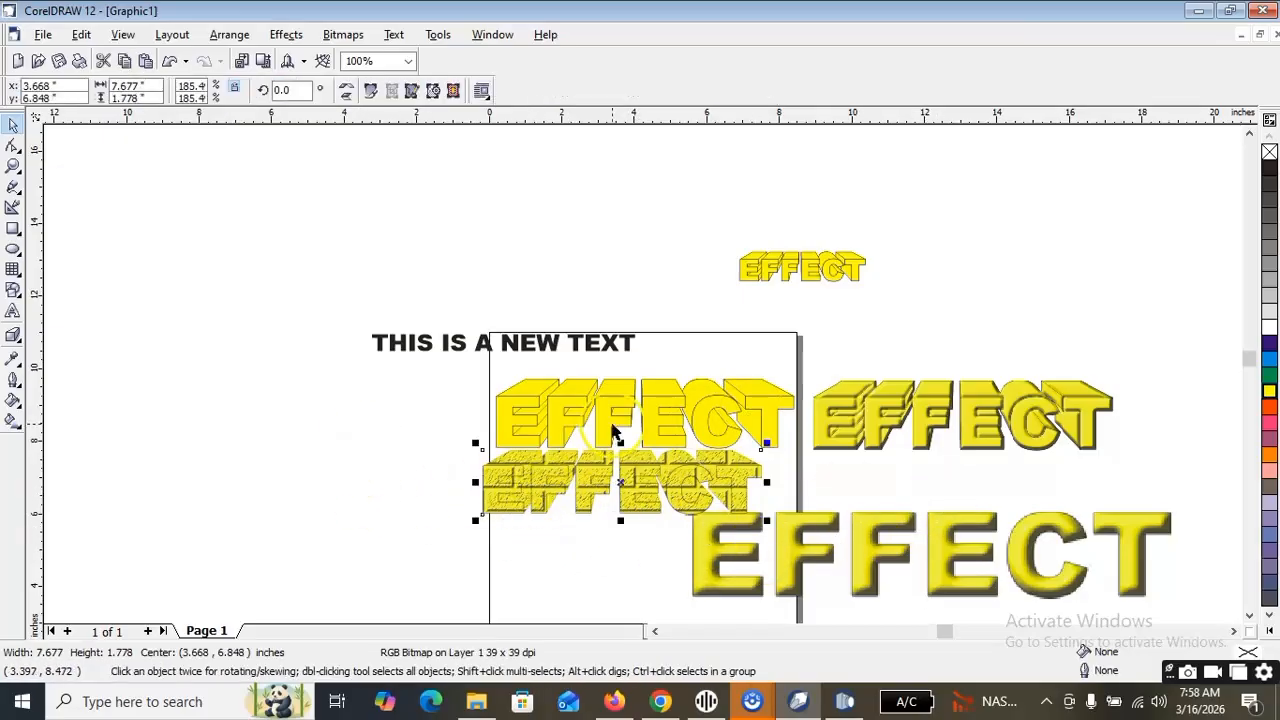
- Set the outline width of the page-width extruded yellow EFFECT text to 2.0 pt
{"action": "left_click", "coordinate": [614, 428]}
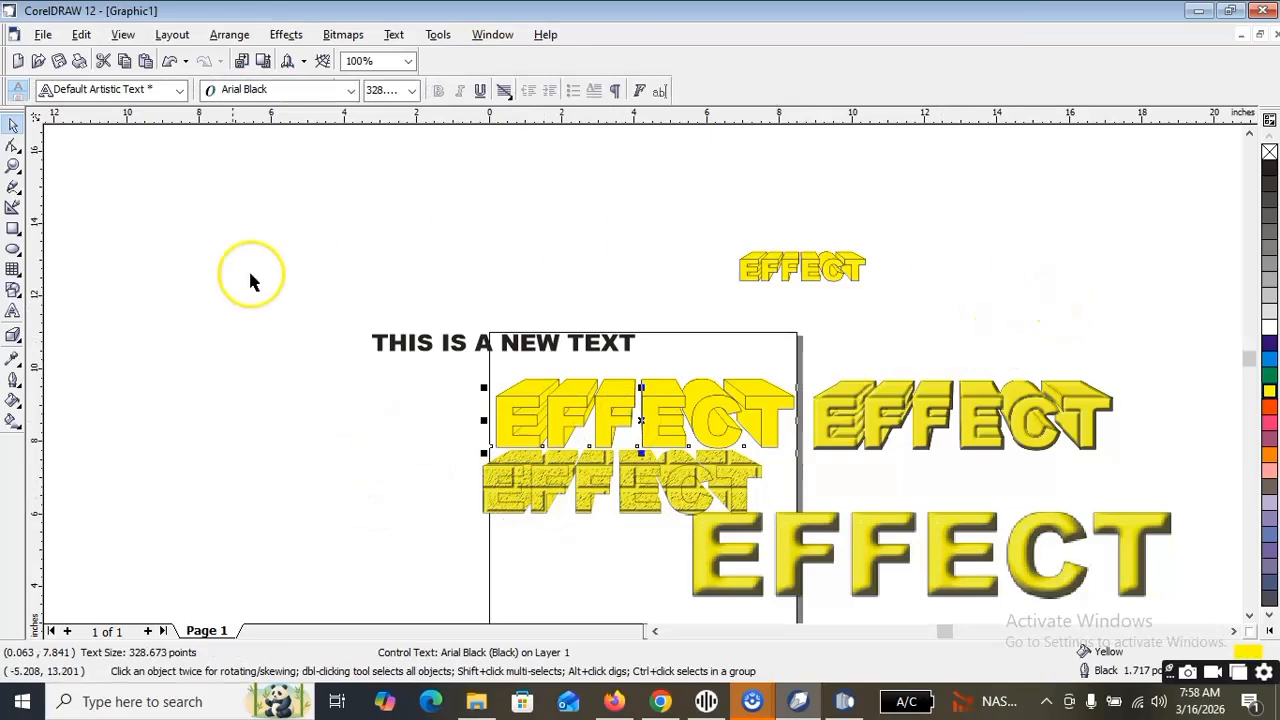
{"action": "left_click", "coordinate": [13, 395]}
{"action": "left_click", "coordinate": [61, 398]}
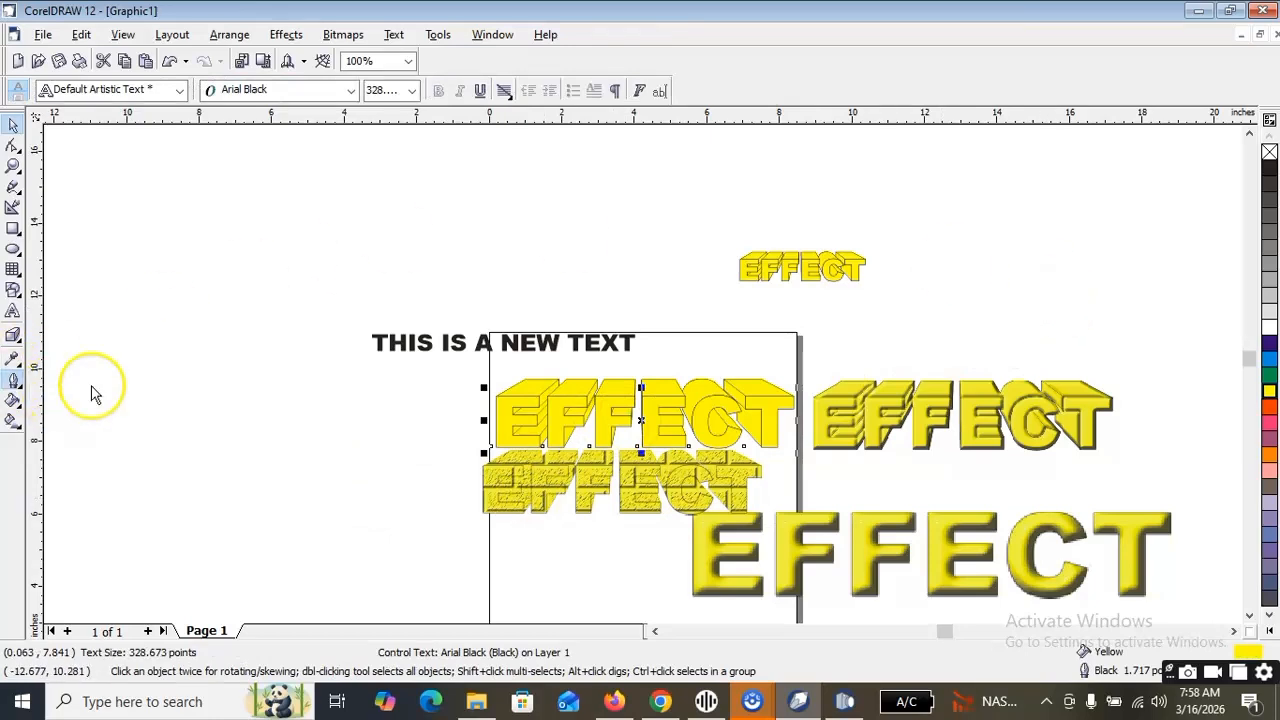
{"action": "left_click", "coordinate": [531, 251]}
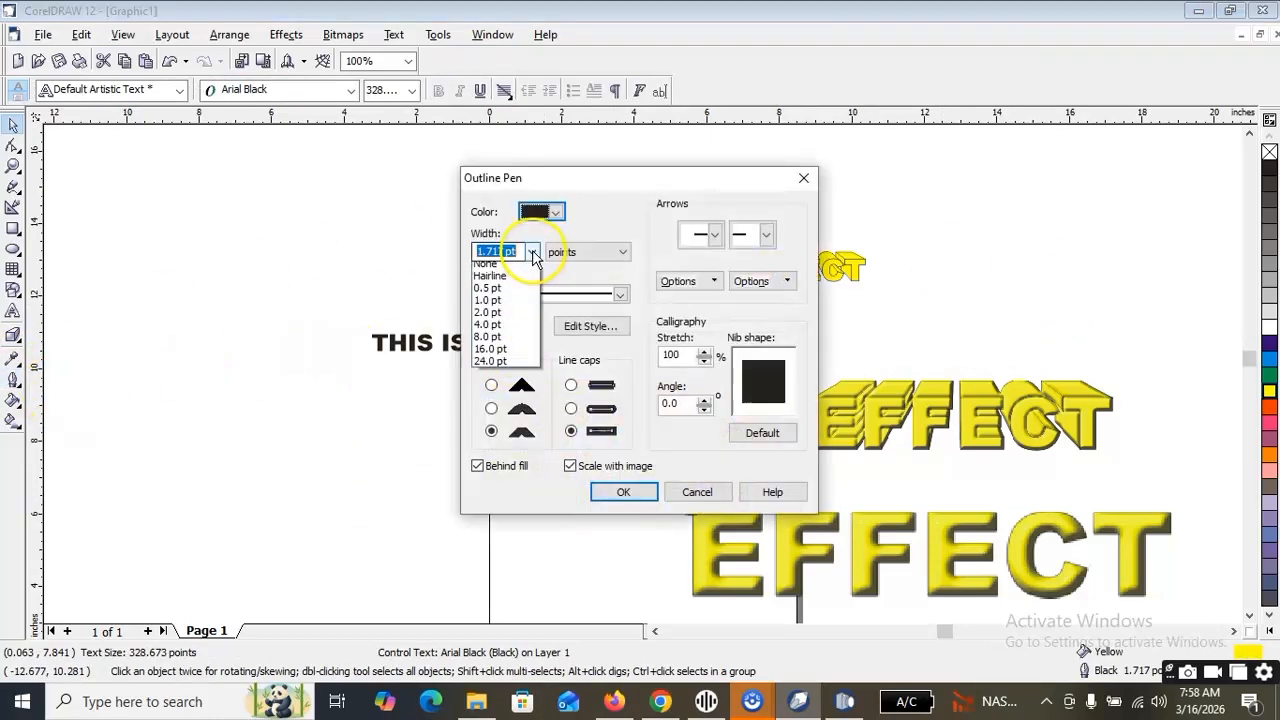
{"action": "left_click", "coordinate": [517, 317]}
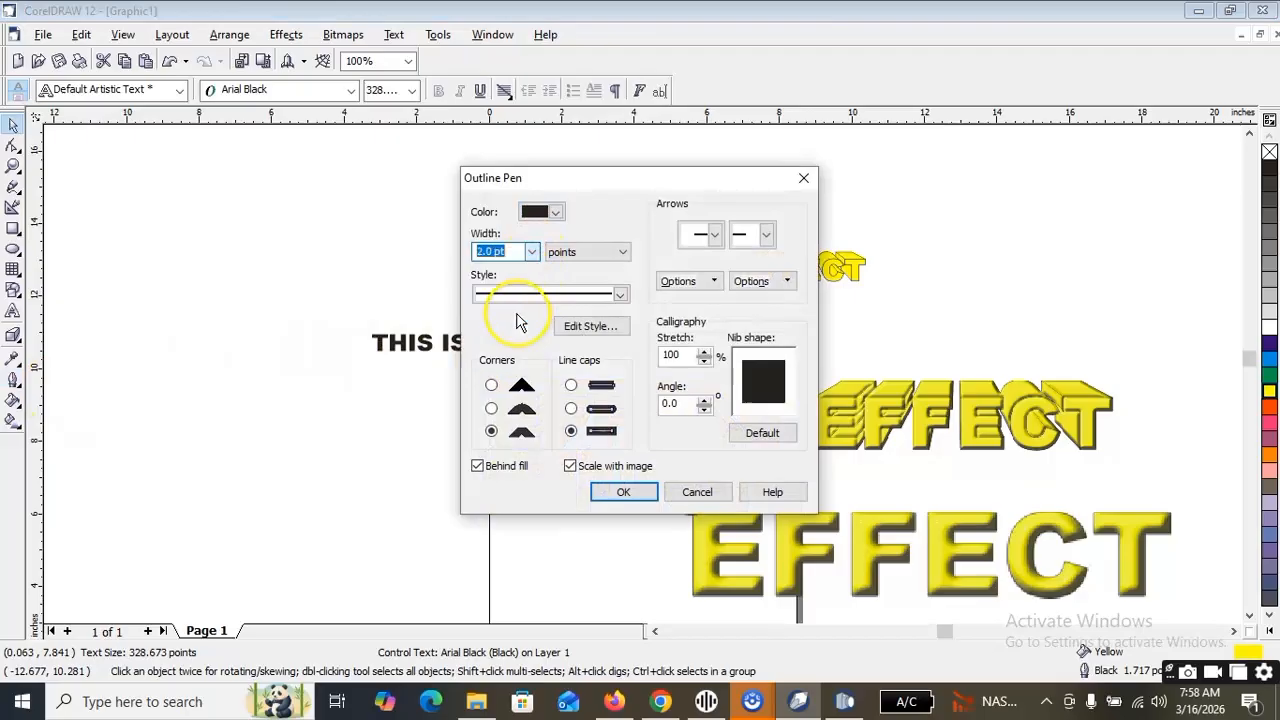
{"action": "left_click", "coordinate": [622, 494]}
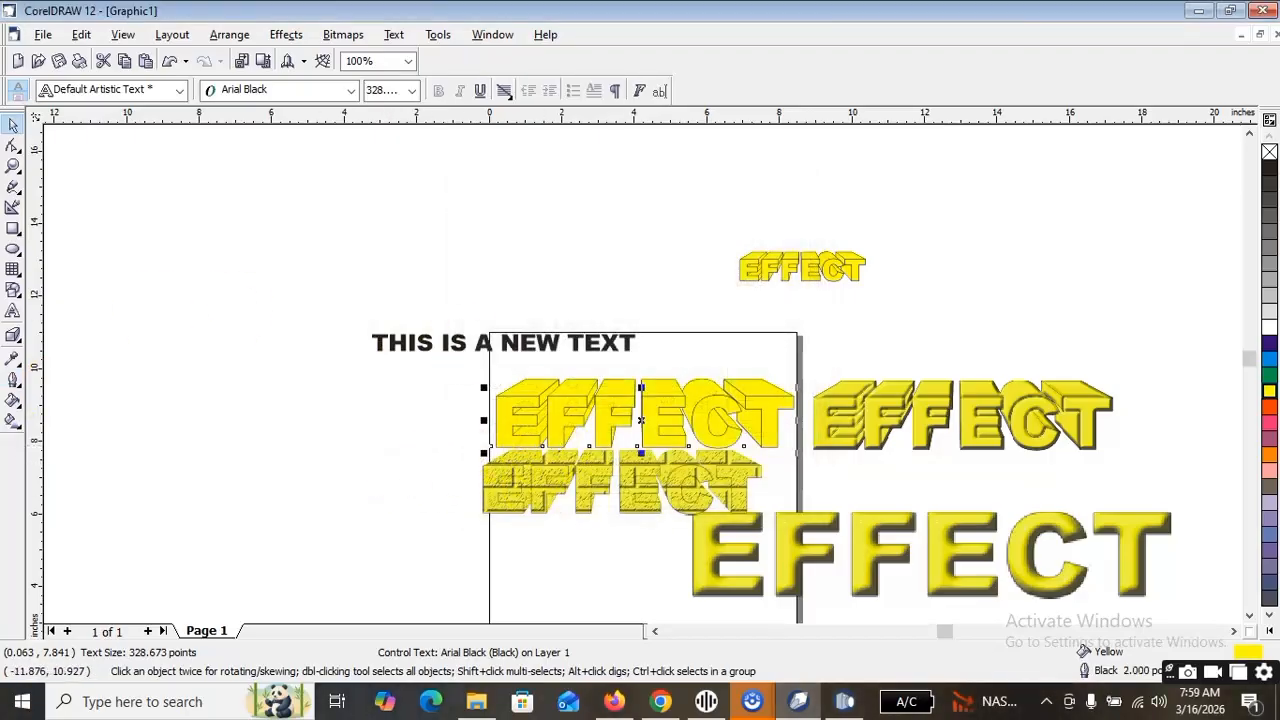
- Thicken the outline of the page-width extruded EFFECT text to 4.0 pt and deselect it
{"action": "left_click", "coordinate": [20, 400]}
{"action": "left_click", "coordinate": [68, 387]}
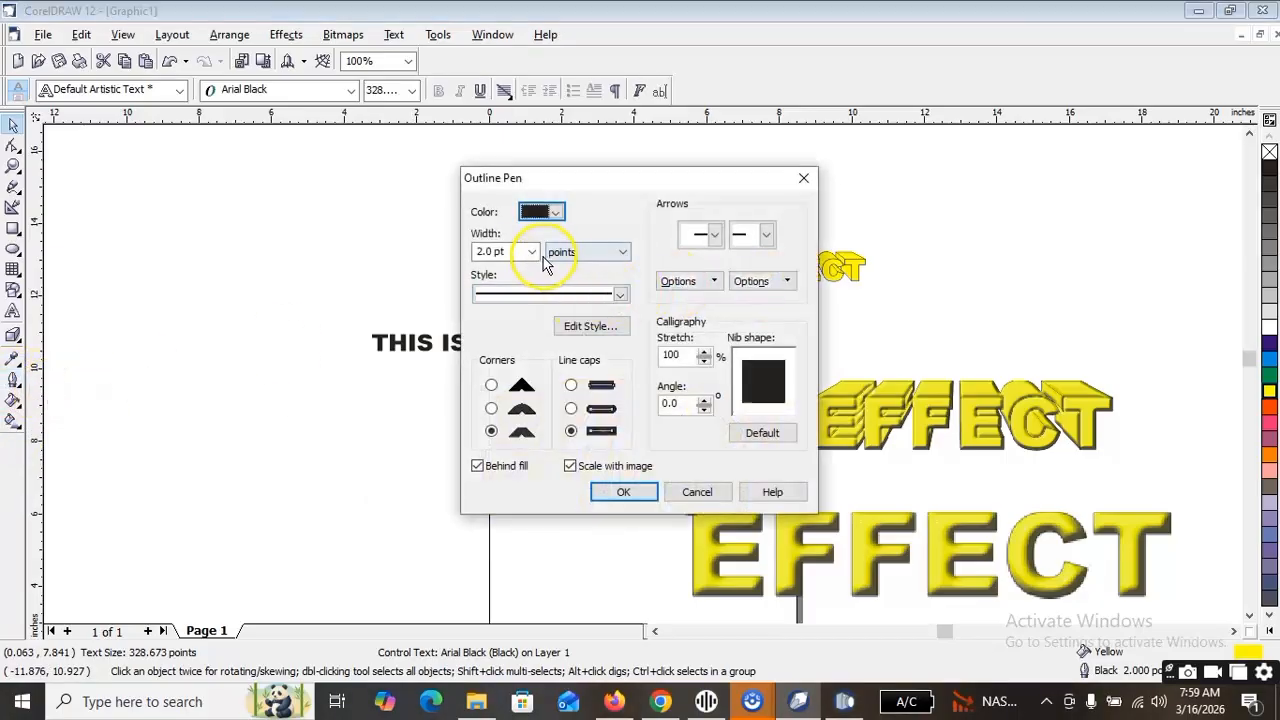
{"action": "left_click", "coordinate": [533, 253]}
{"action": "left_click", "coordinate": [505, 340]}
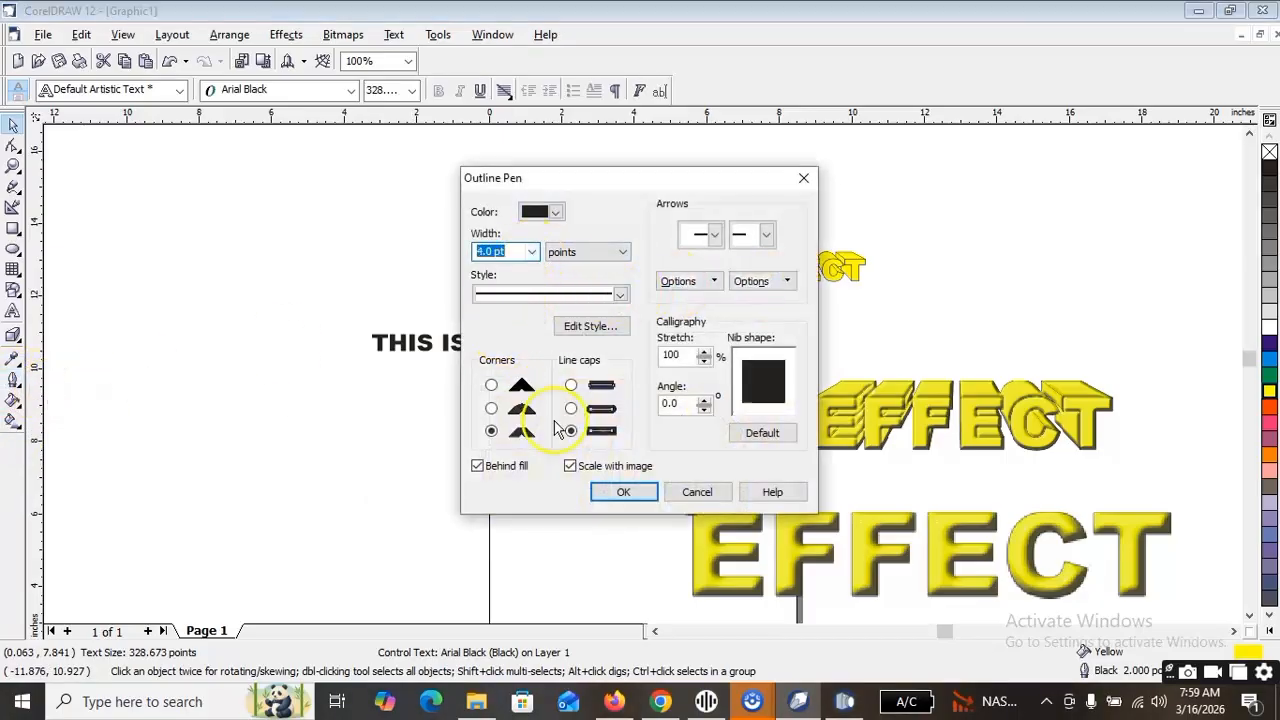
{"action": "left_click", "coordinate": [617, 494]}
{"action": "left_click", "coordinate": [440, 439]}
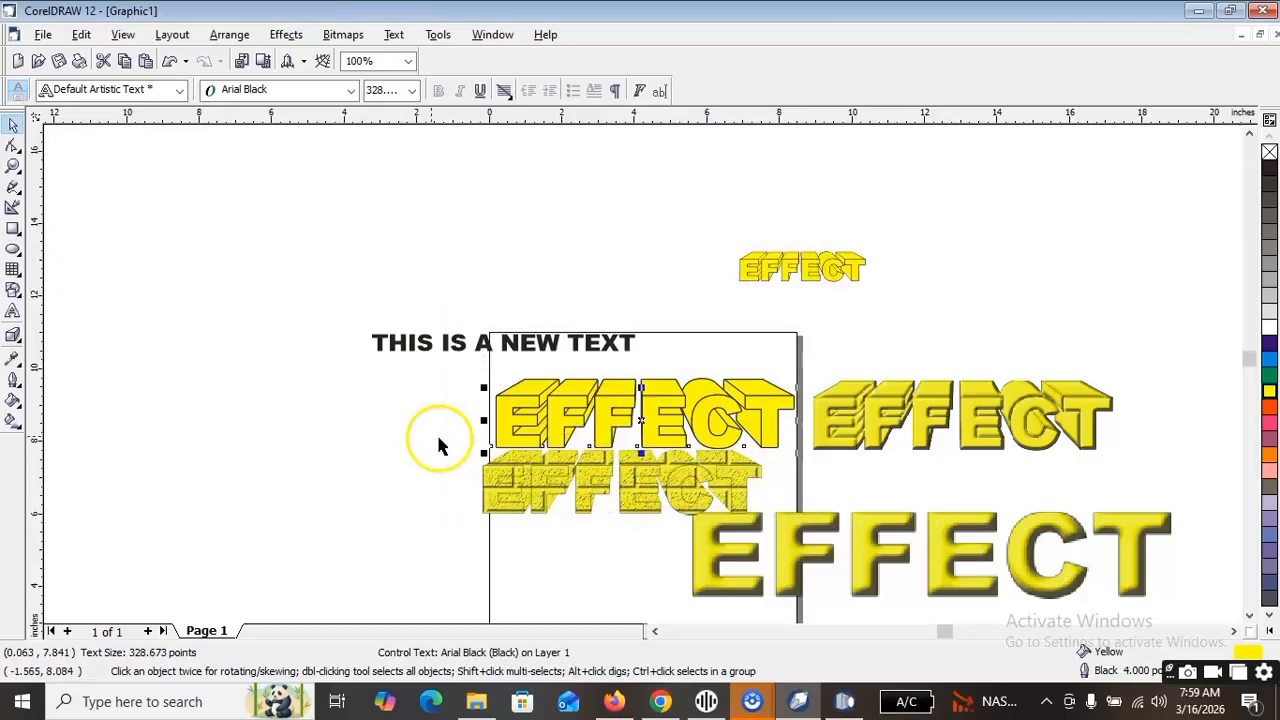
- Give the page-width extruded EFFECT word a red fill and white outline, moving it slightly higher above the brick-textured bitmap
{"action": "scroll", "coordinate": [617, 478], "scroll_direction": "up", "scroll_amount": 3}
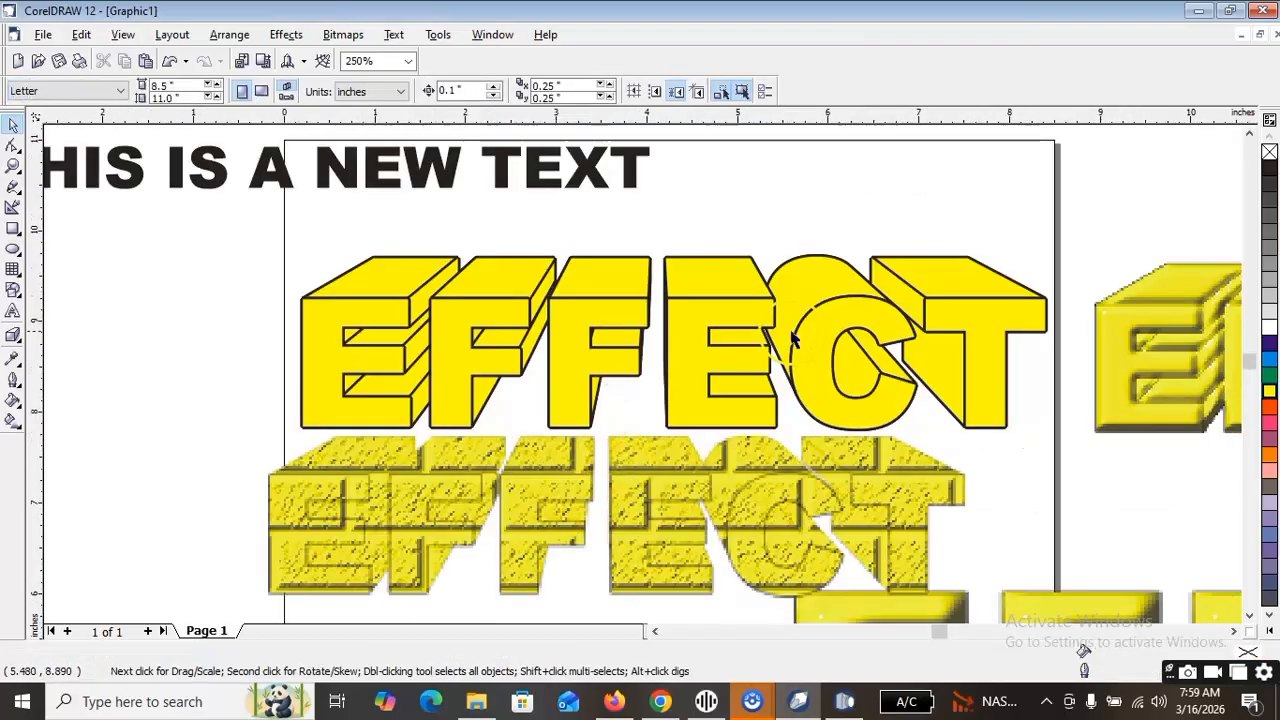
{"action": "left_click_drag", "start_coordinate": [727, 381], "coordinate": [700, 364]}
{"action": "left_click_drag", "start_coordinate": [607, 338], "coordinate": [604, 354]}
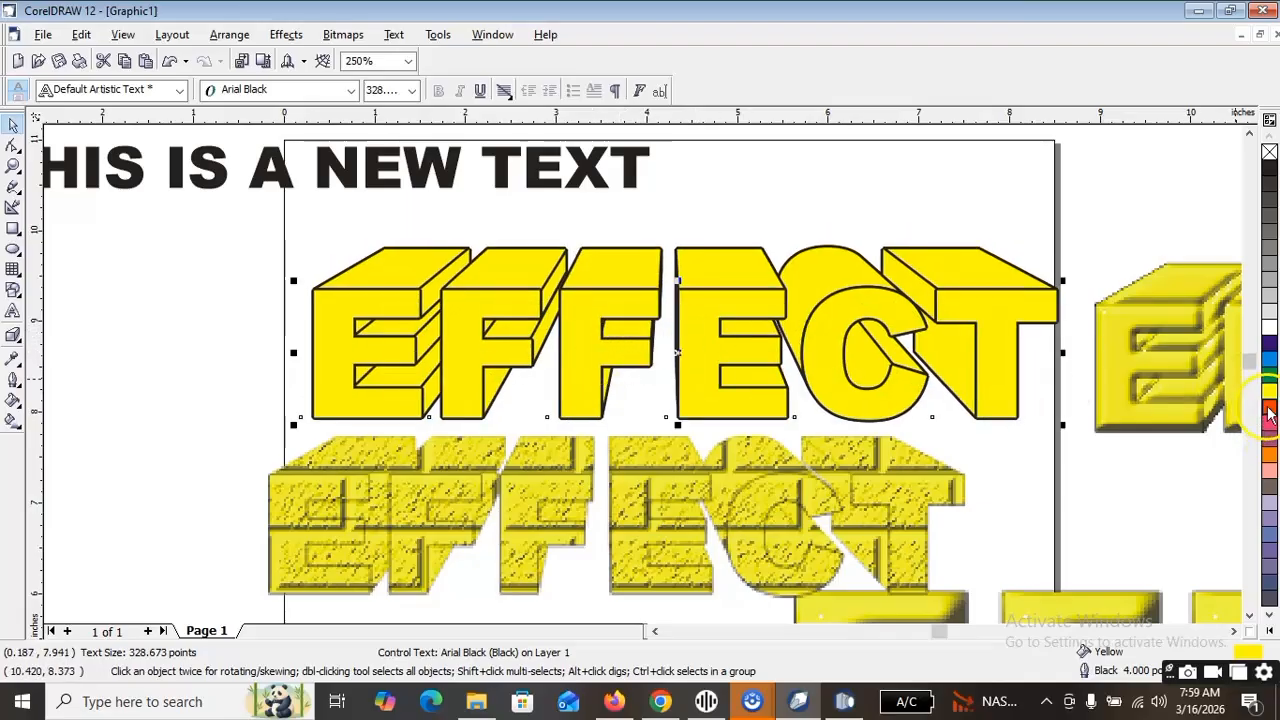
{"action": "left_click", "coordinate": [1268, 413]}
{"action": "left_click_drag", "start_coordinate": [754, 349], "coordinate": [745, 333]}
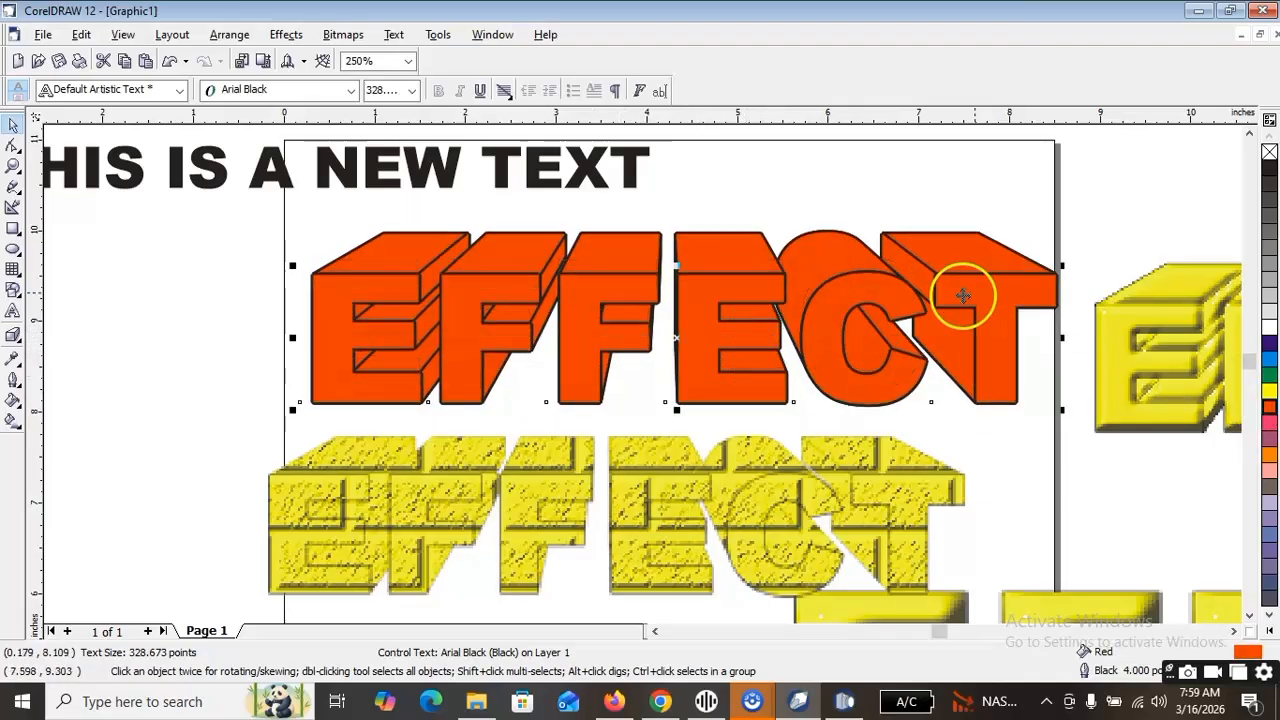
{"action": "right_click", "coordinate": [1269, 335]}
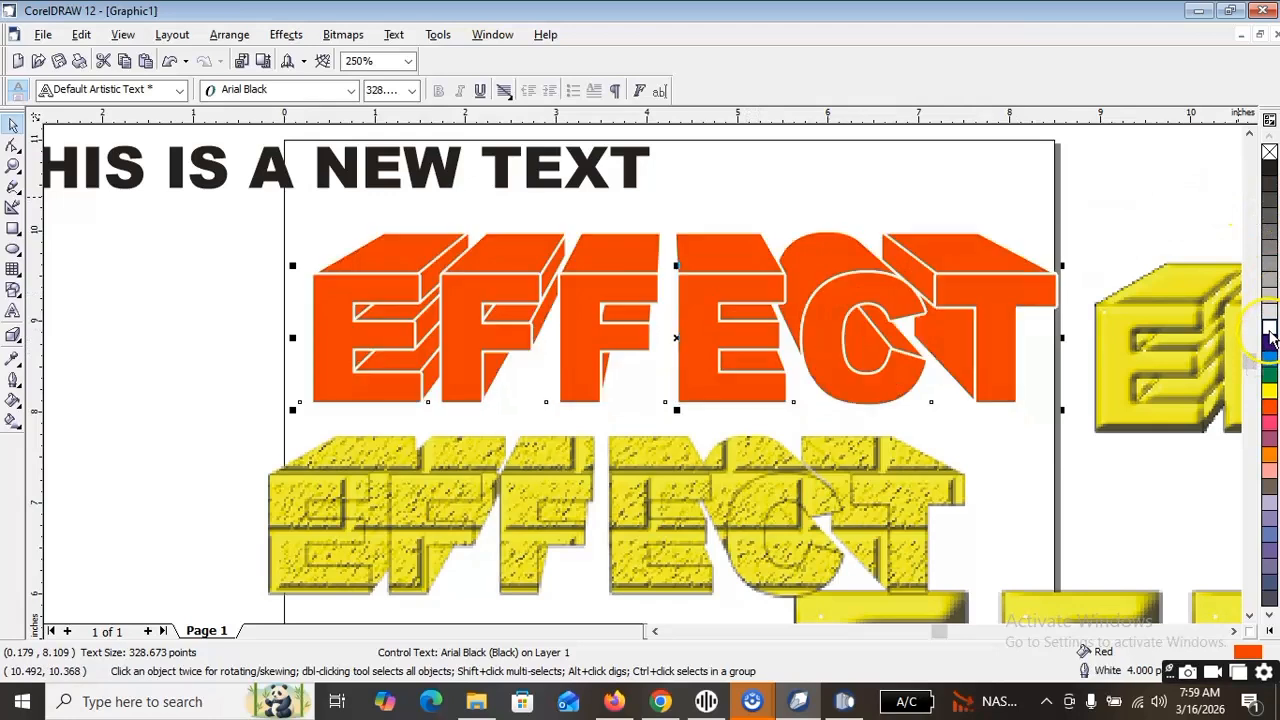
{"action": "left_click_drag", "start_coordinate": [728, 343], "coordinate": [693, 343]}
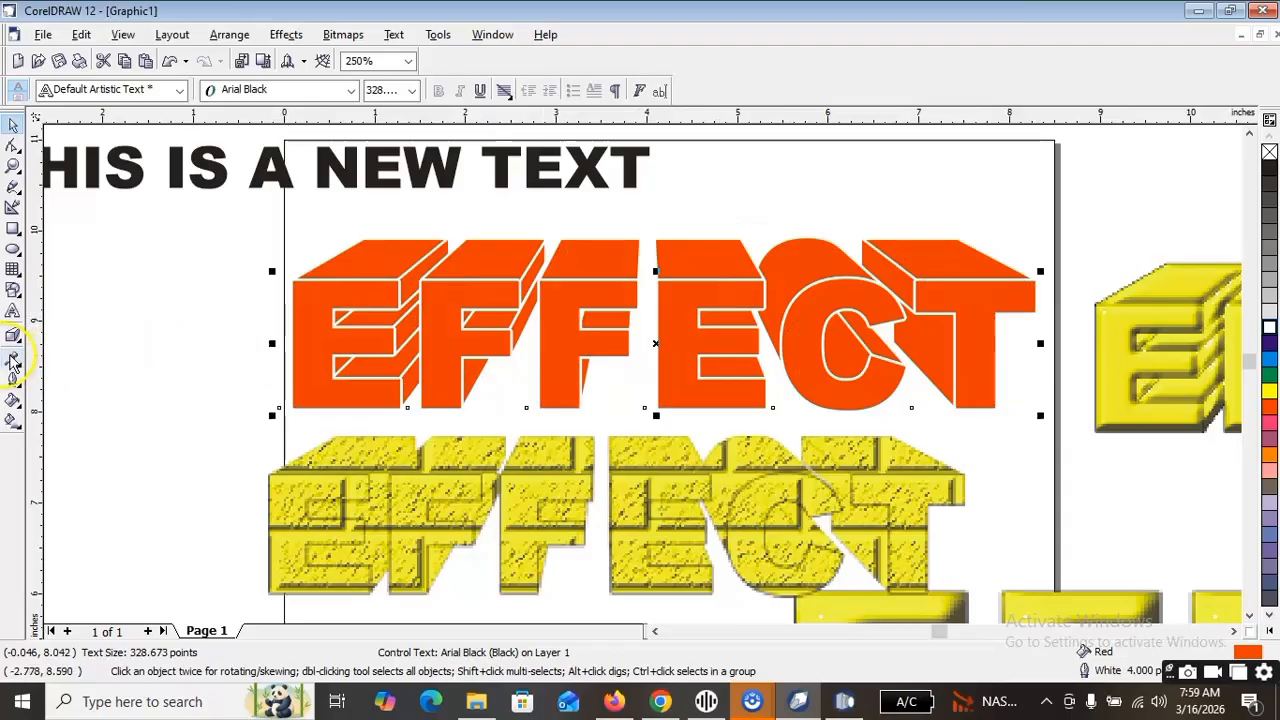
- Shorten the red EFFECT word's extrusion by moving its vanishing point just above the letters, at about 0.234 by 1.153 inches
{"action": "left_click", "coordinate": [18, 338]}
{"action": "left_click_drag", "start_coordinate": [654, 214], "coordinate": [675, 224]}
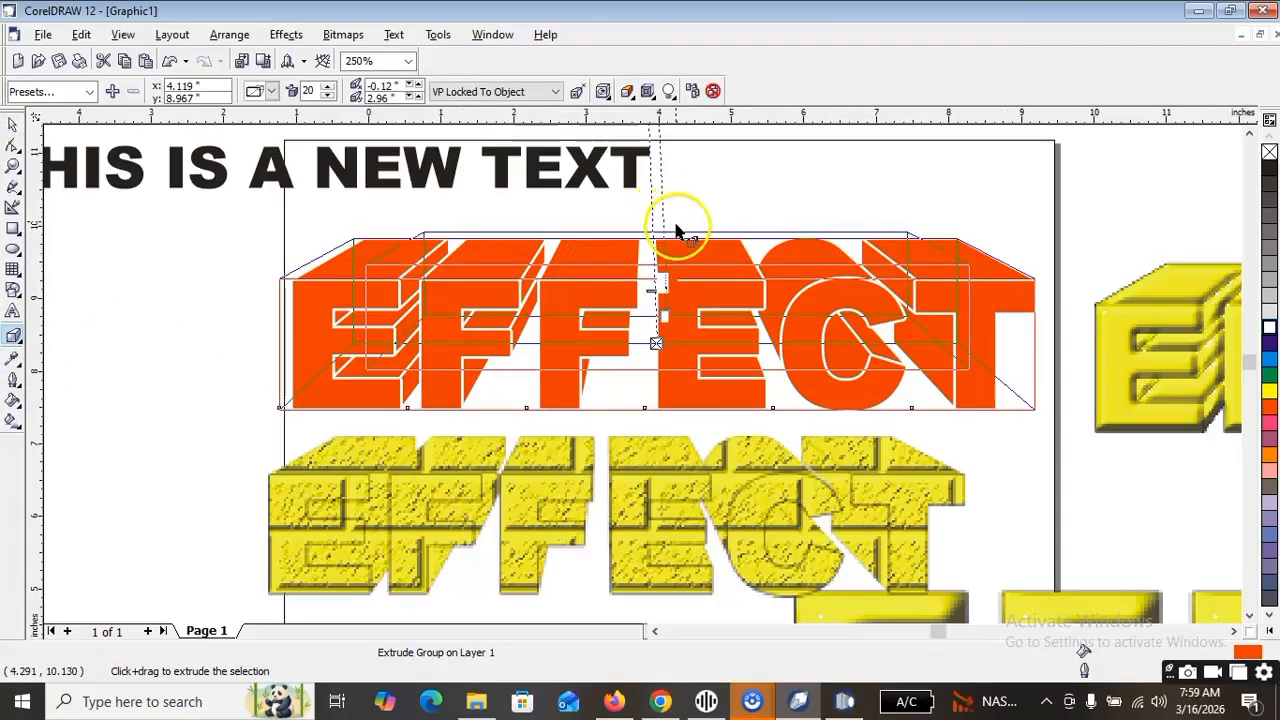
{"action": "scroll", "coordinate": [676, 218], "scroll_direction": "down", "scroll_amount": 1}
{"action": "scroll", "coordinate": [678, 207], "scroll_direction": "down", "scroll_amount": 2}
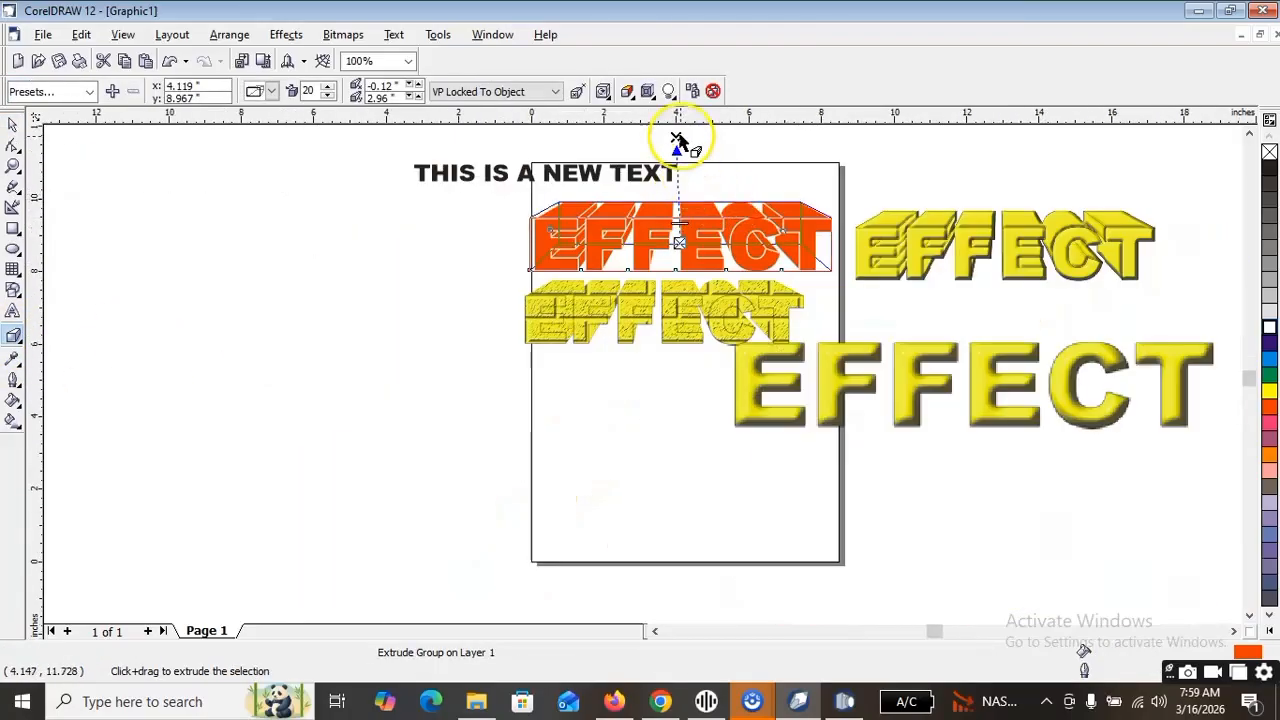
{"action": "left_click_drag", "start_coordinate": [677, 136], "coordinate": [689, 202]}
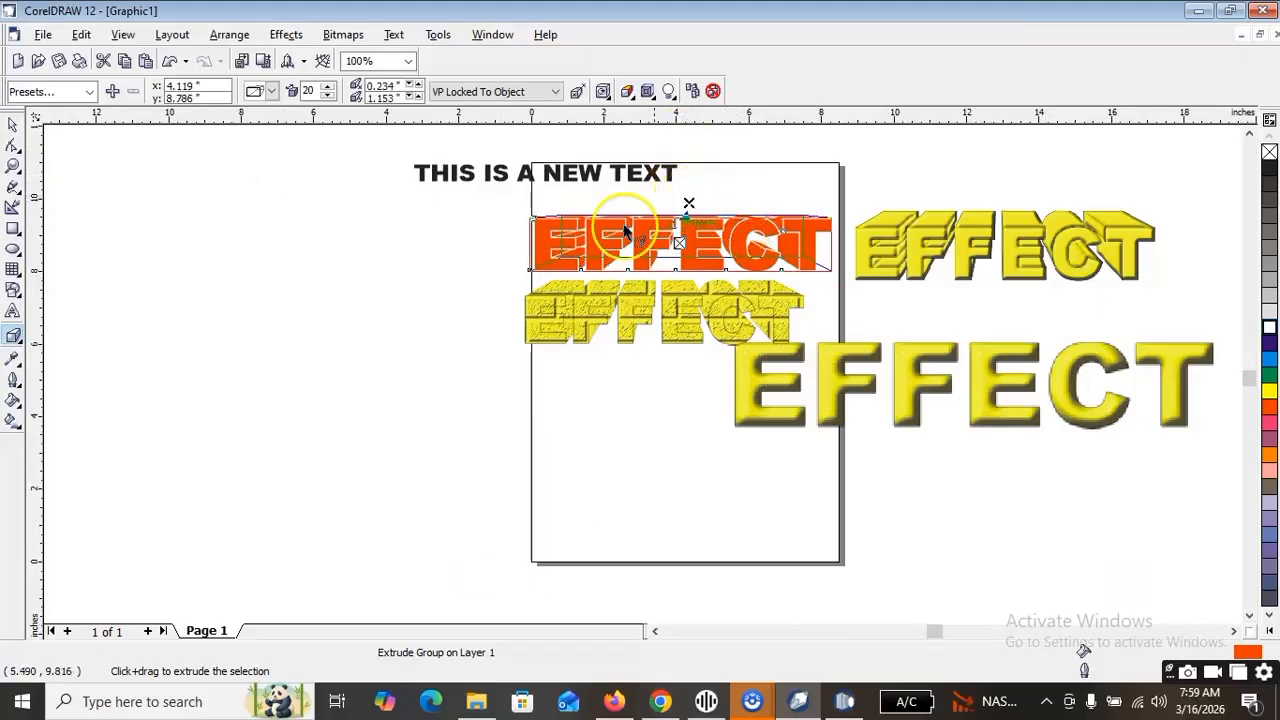
{"action": "left_click", "coordinate": [13, 124]}
- Compare the red extruded EFFECT word with the brick-textured and plastic-textured EFFECT bitmaps, selecting each in turn
{"action": "scroll", "coordinate": [666, 175], "scroll_direction": "up", "scroll_amount": 2}
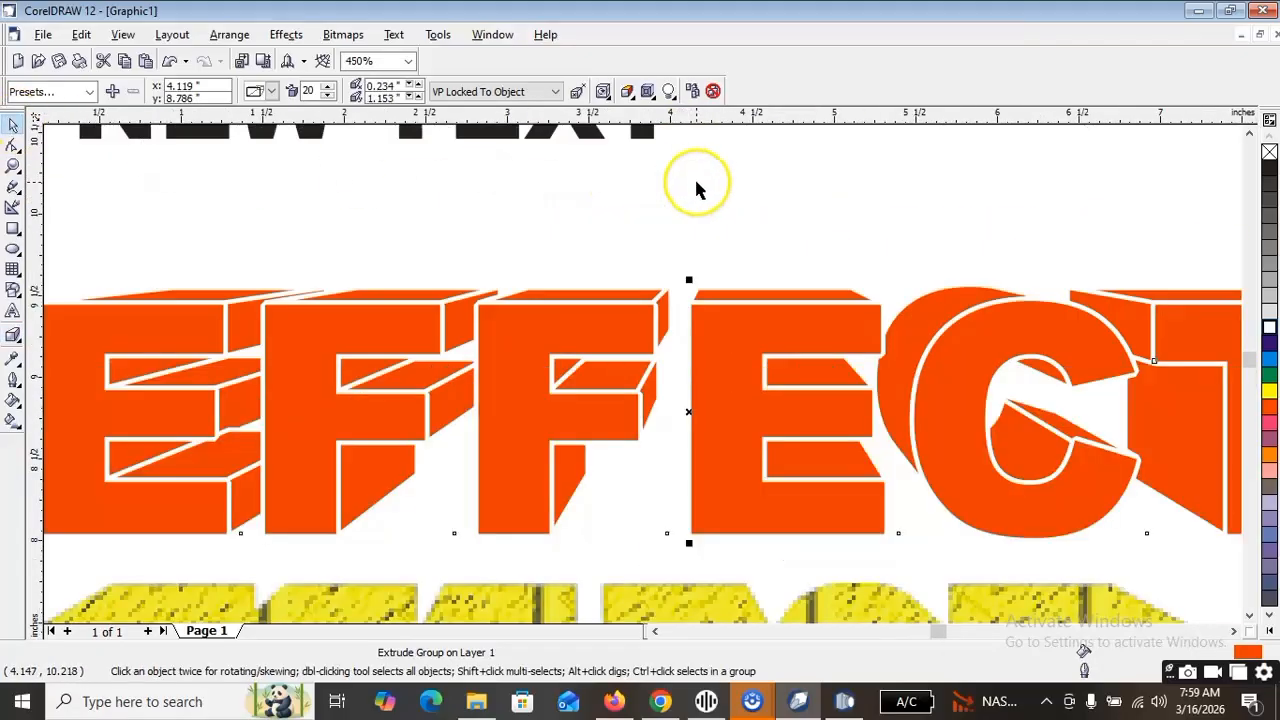
{"action": "scroll", "coordinate": [778, 346], "scroll_direction": "down", "scroll_amount": 1}
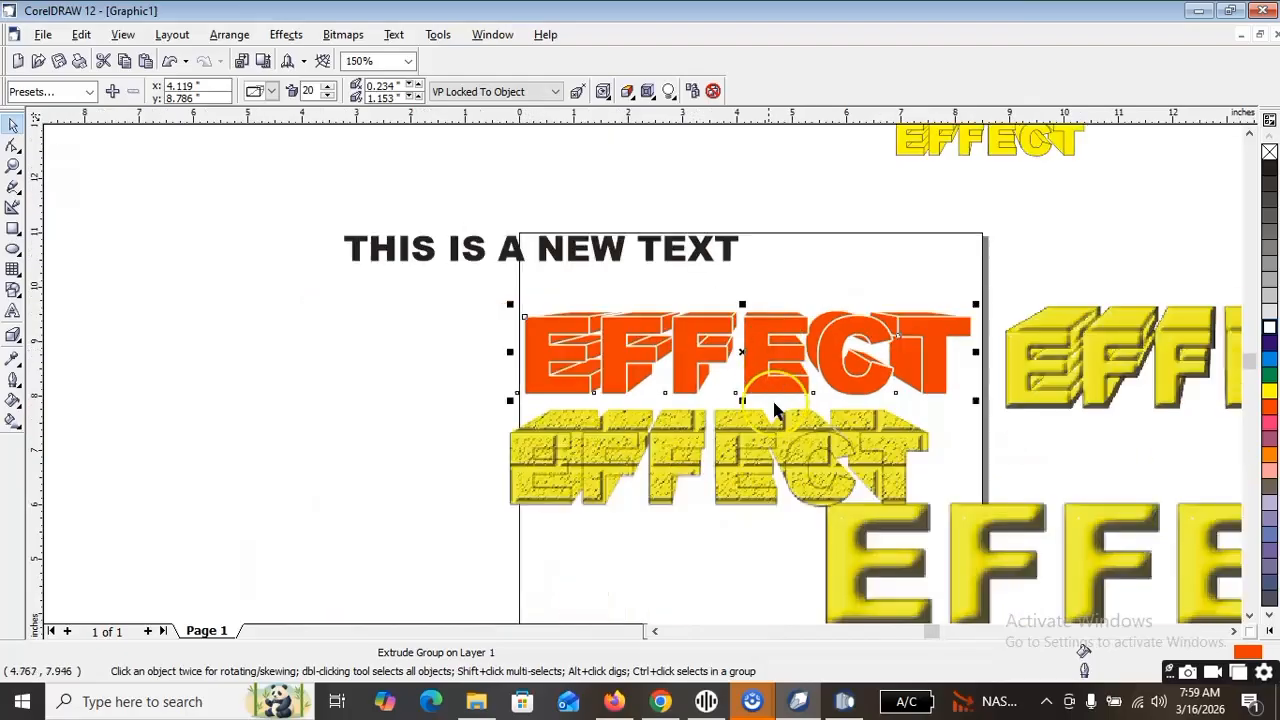
{"action": "scroll", "coordinate": [1143, 458], "scroll_direction": "down", "scroll_amount": 1}
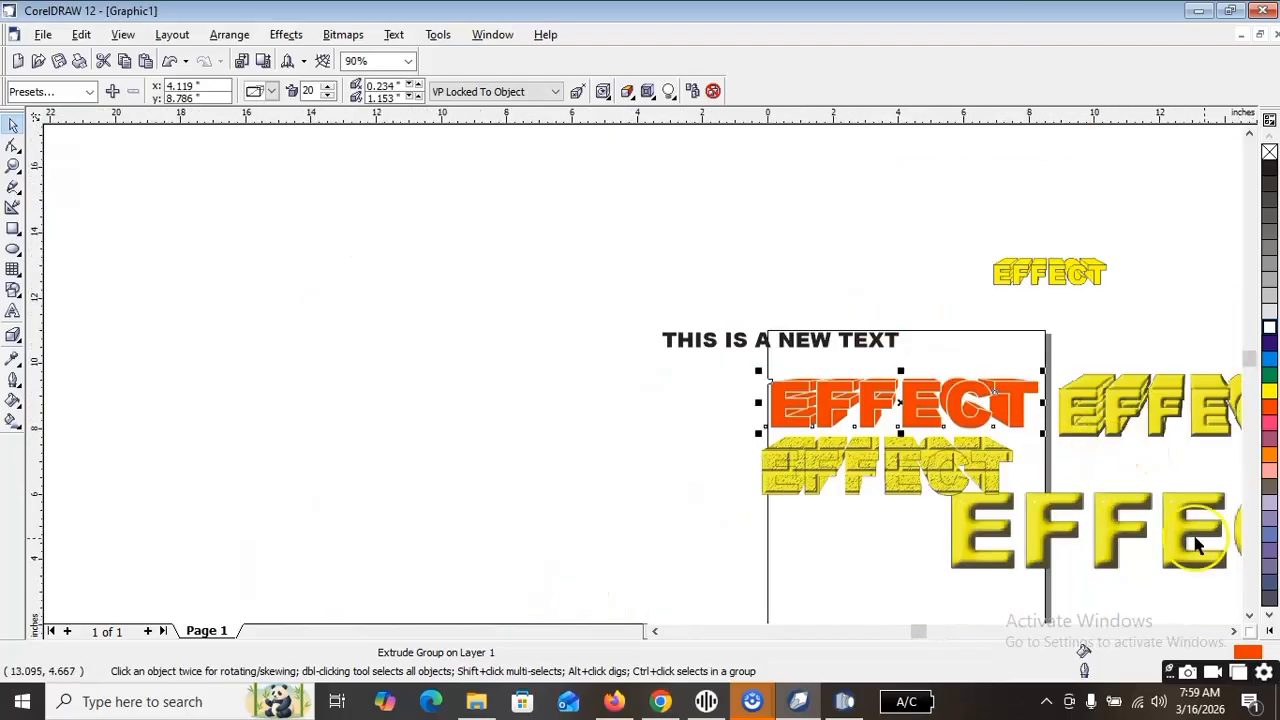
{"action": "scroll", "coordinate": [1196, 543], "scroll_direction": "up", "scroll_amount": 2}
{"action": "scroll", "coordinate": [609, 462], "scroll_direction": "down", "scroll_amount": 2}
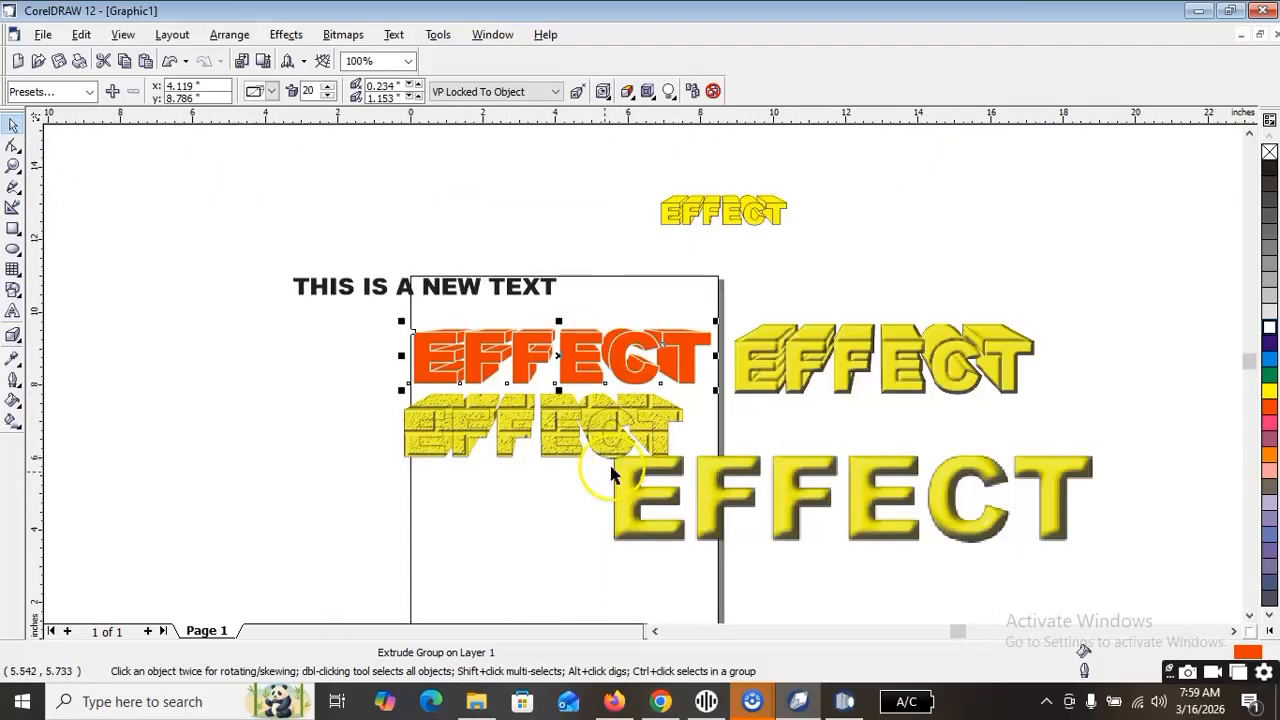
{"action": "left_click", "coordinate": [424, 437]}
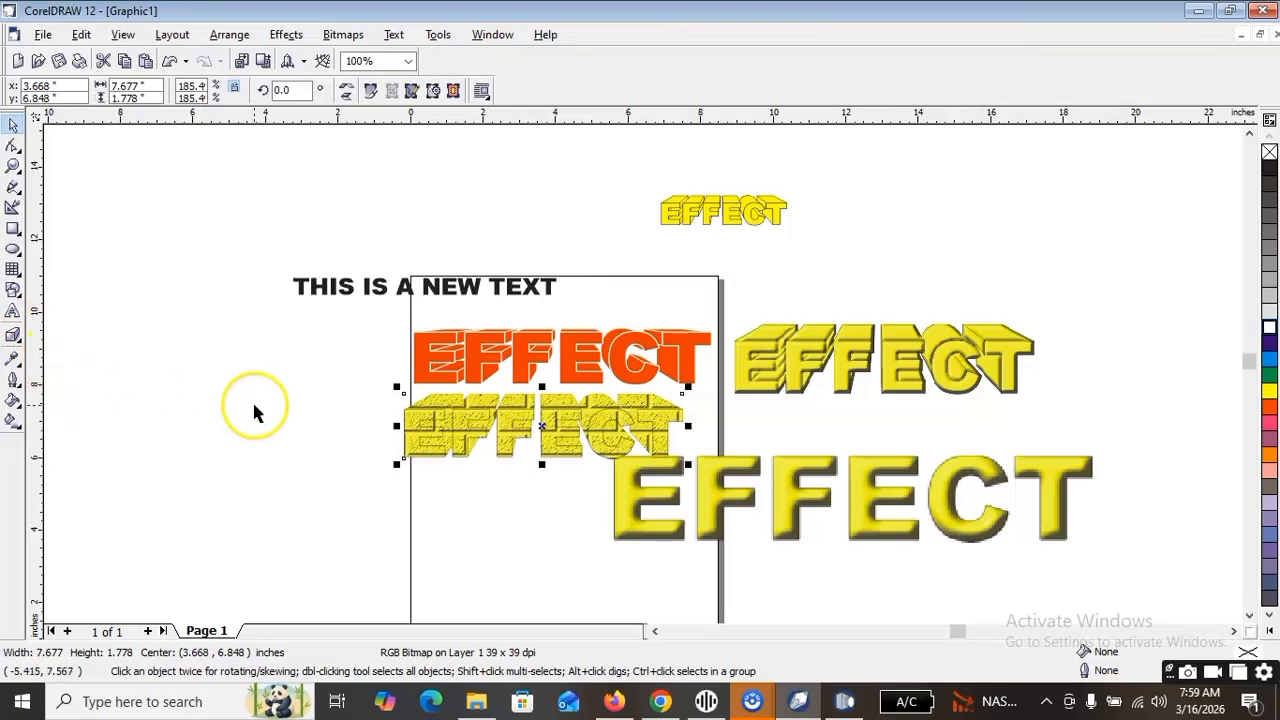
{"action": "left_click", "coordinate": [546, 370]}
{"action": "left_click", "coordinate": [546, 370]}
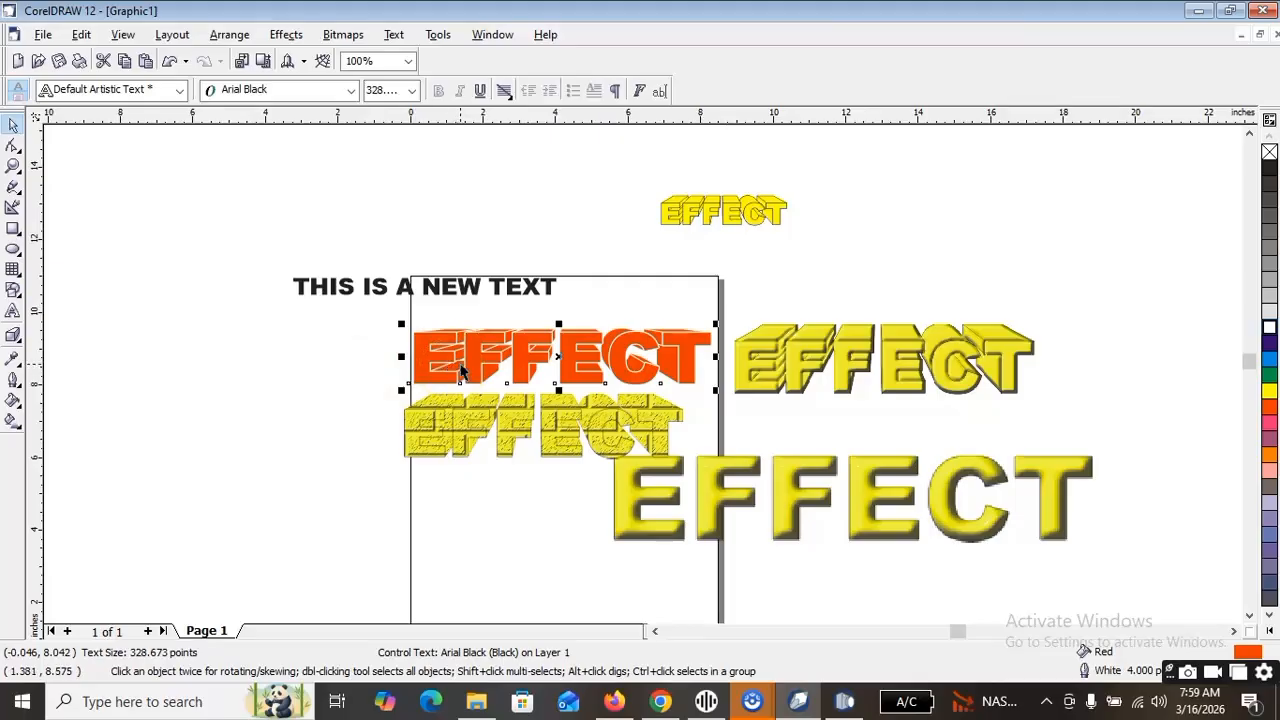
{"action": "left_click", "coordinate": [738, 368]}
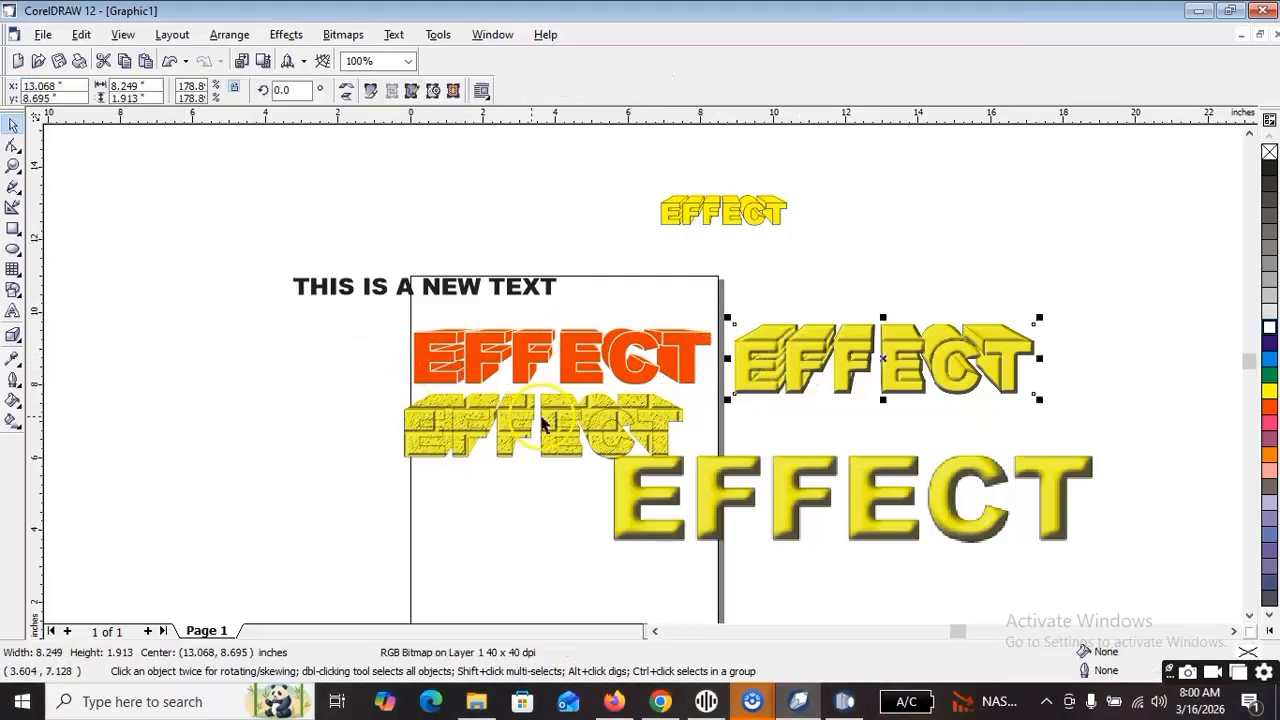